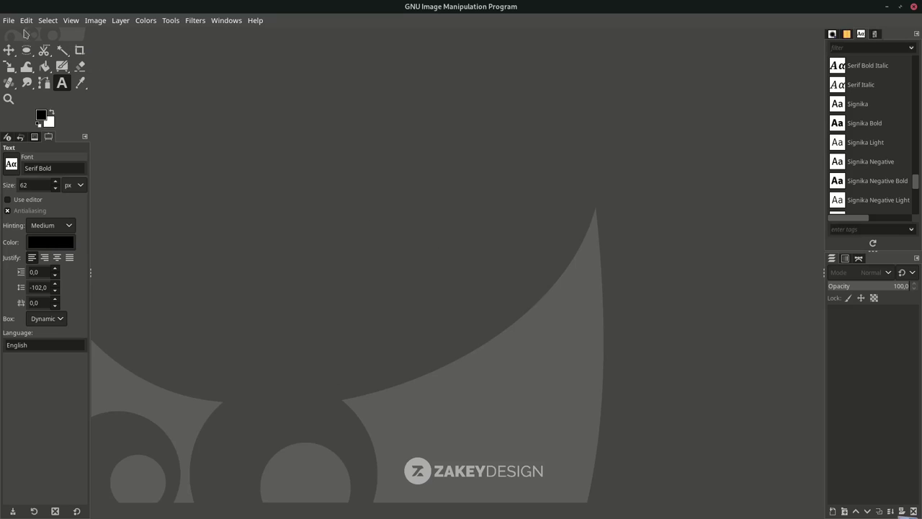
# Step: Create a new blank 2480×3508 canvas from the A4 (300 ppi) template
pyautogui.click(9, 20)
pyautogui.click(18, 33)
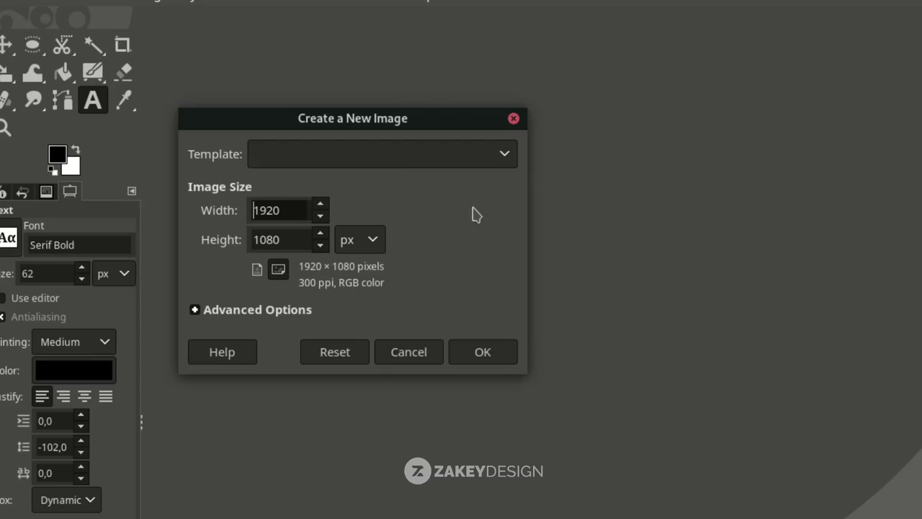
pyautogui.click(397, 154)
pyautogui.click(332, 273)
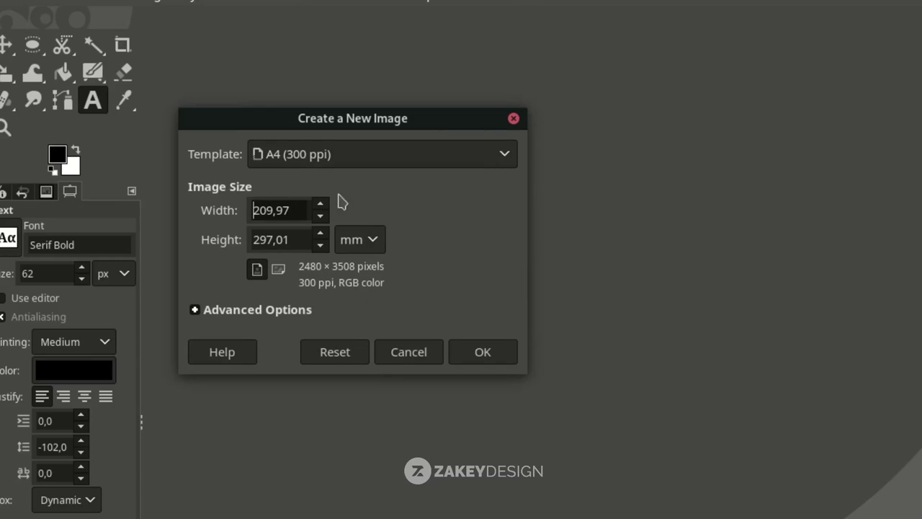
pyautogui.click(498, 356)
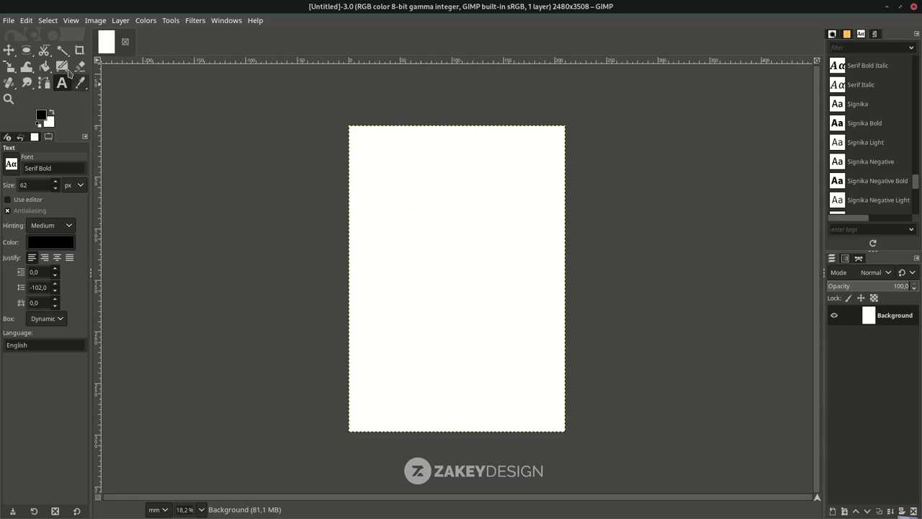
pyautogui.click(9, 21)
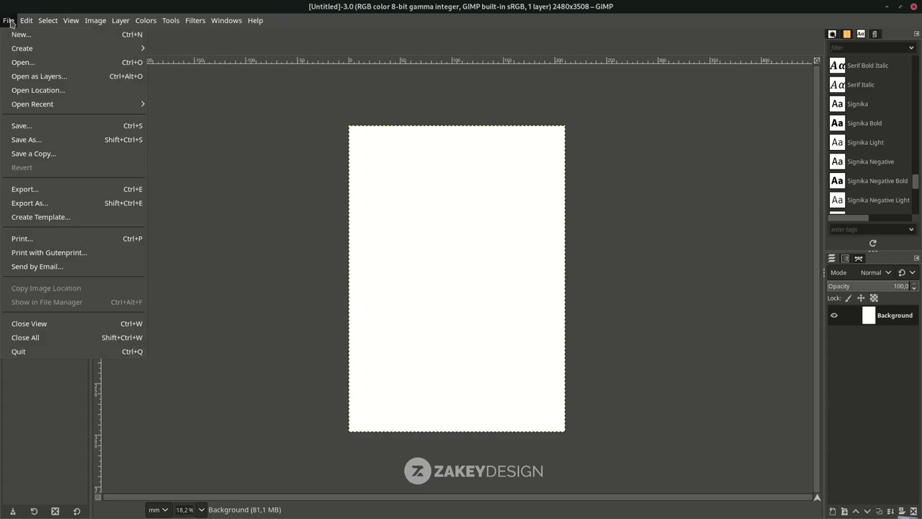
# Step: Open the pexels-leeloo cut-out XCF and briefly check its photo and mask layers
pyautogui.click(42, 63)
pyautogui.click(184, 142)
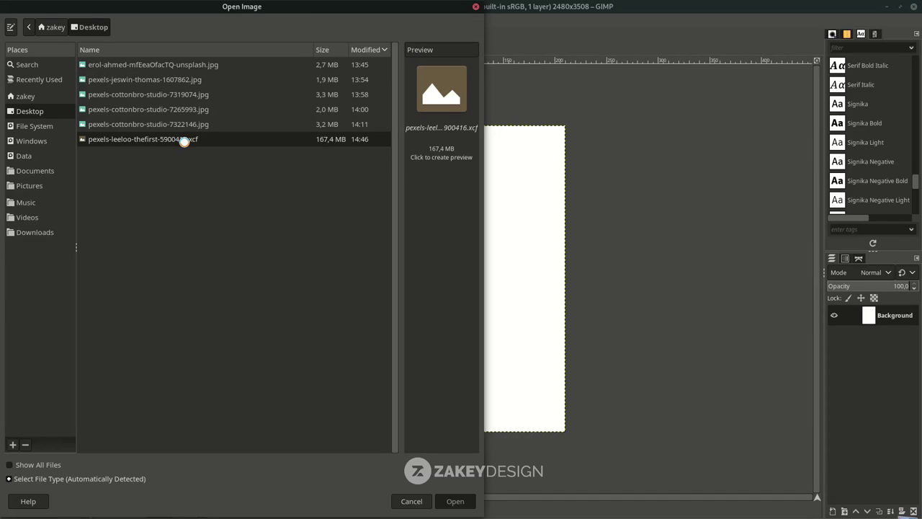
pyautogui.doubleClick(185, 141)
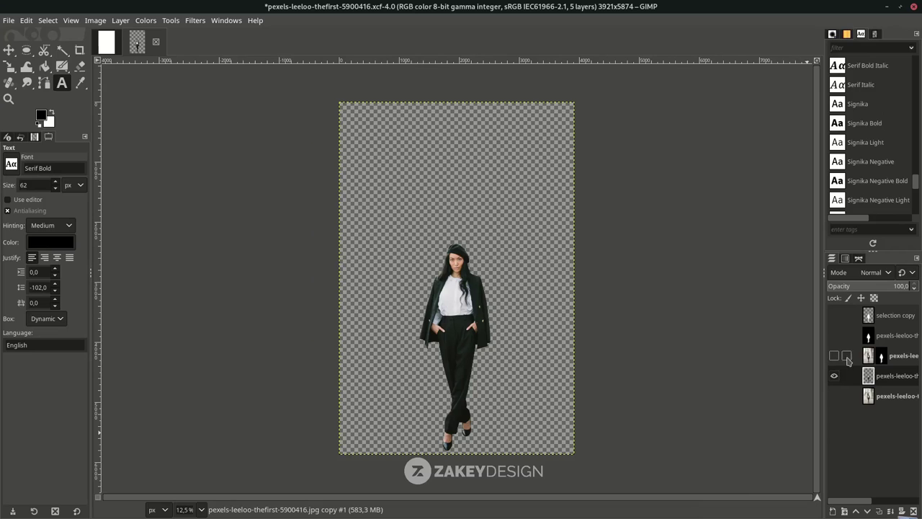
pyautogui.click(833, 396)
pyautogui.click(833, 396)
pyautogui.click(833, 335)
pyautogui.click(834, 334)
pyautogui.click(833, 395)
pyautogui.click(833, 395)
# Step: Copy the cut-out woman into the A4 canvas and scale her to about 3187×4774 pixels
pyautogui.moveTo(900, 378)
pyautogui.mouseDown()
pyautogui.moveTo(226, 114)
pyautogui.moveTo(429, 308)
pyautogui.mouseUp()
pyautogui.hotkey('shift', 's')
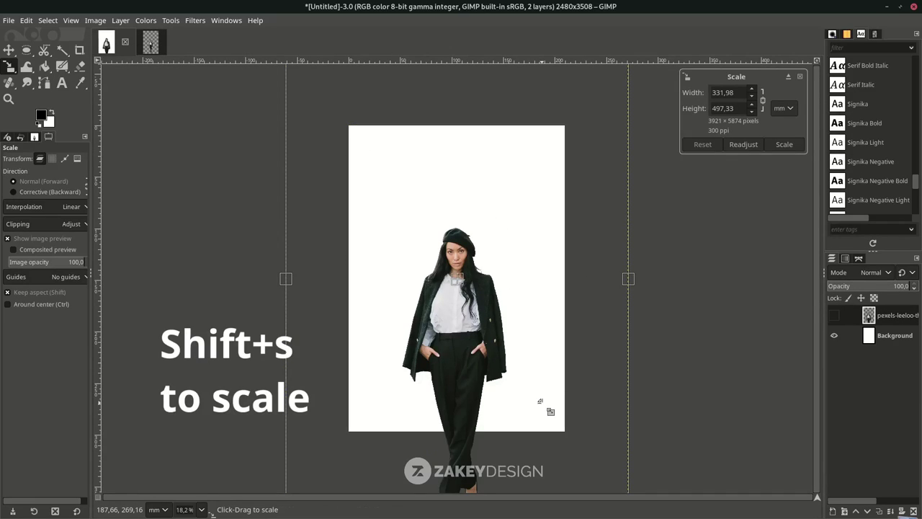
pyautogui.moveTo(588, 401); pyautogui.dragTo(530, 314)
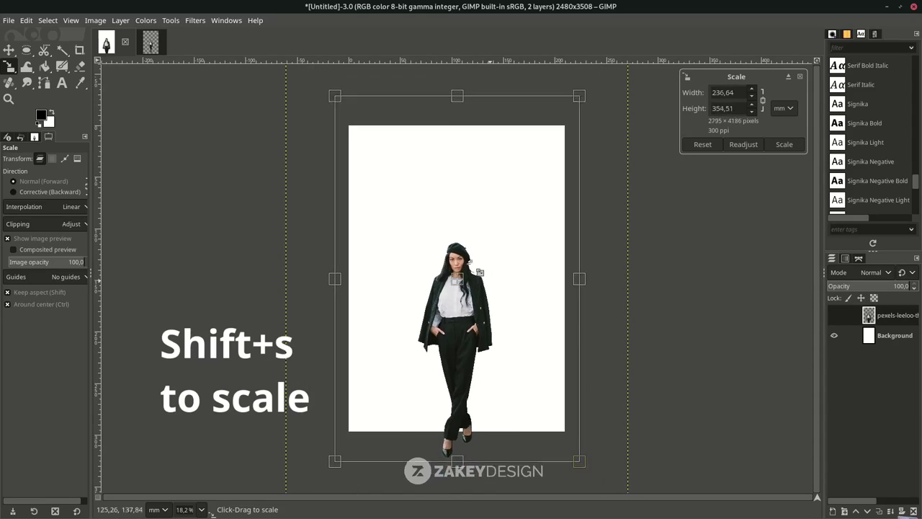
pyautogui.moveTo(461, 281); pyautogui.dragTo(457, 219)
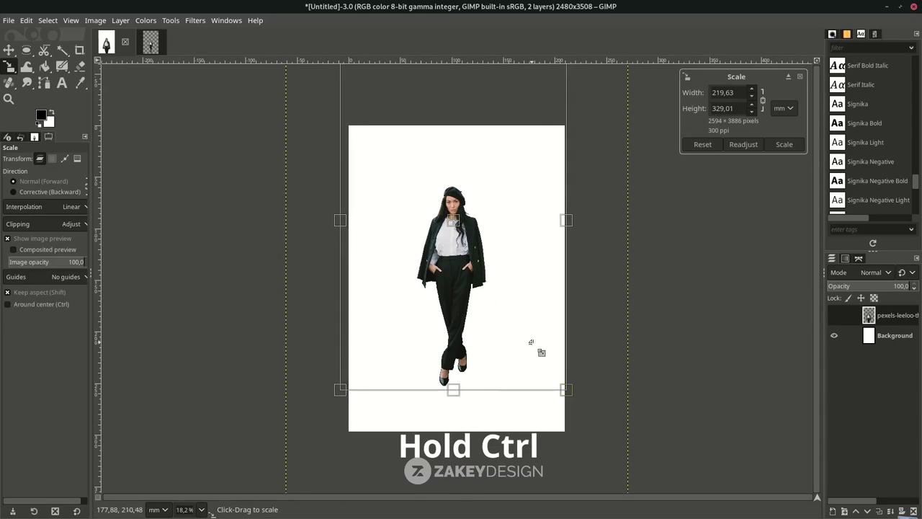
pyautogui.moveTo(531, 345)
pyautogui.mouseDown()
pyautogui.moveTo(597, 432)
pyautogui.moveTo(584, 382)
pyautogui.moveTo(603, 409)
pyautogui.mouseUp()
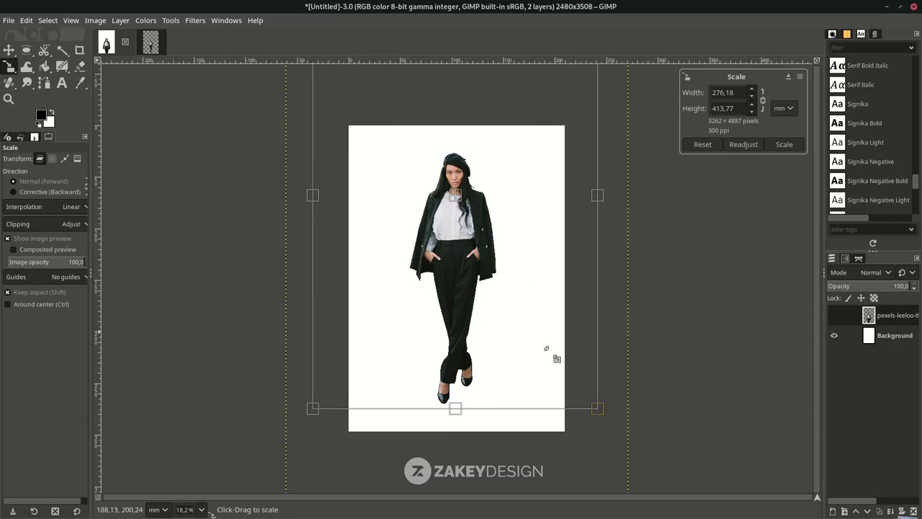
pyautogui.moveTo(552, 353)
pyautogui.mouseDown()
pyautogui.moveTo(602, 414)
pyautogui.moveTo(590, 404)
pyautogui.mouseUp()
pyautogui.press('Return')
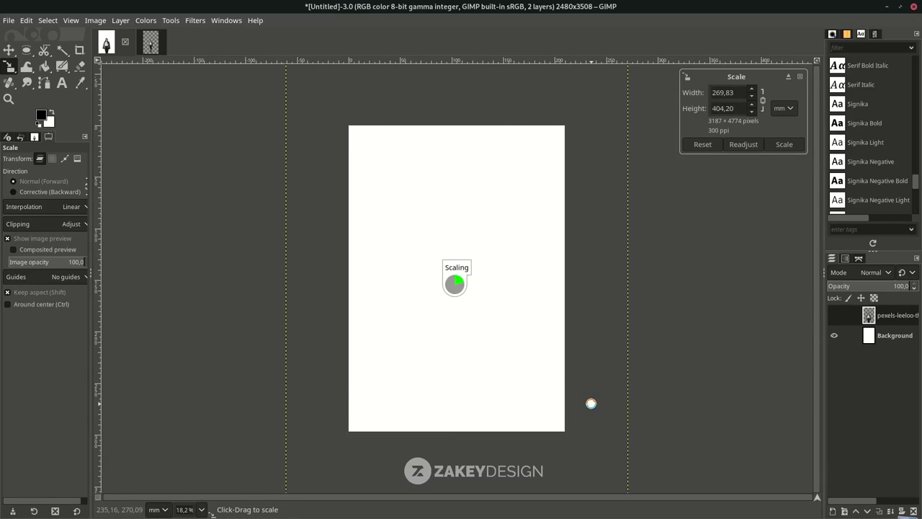
pyautogui.press('m')
pyautogui.click(893, 336)
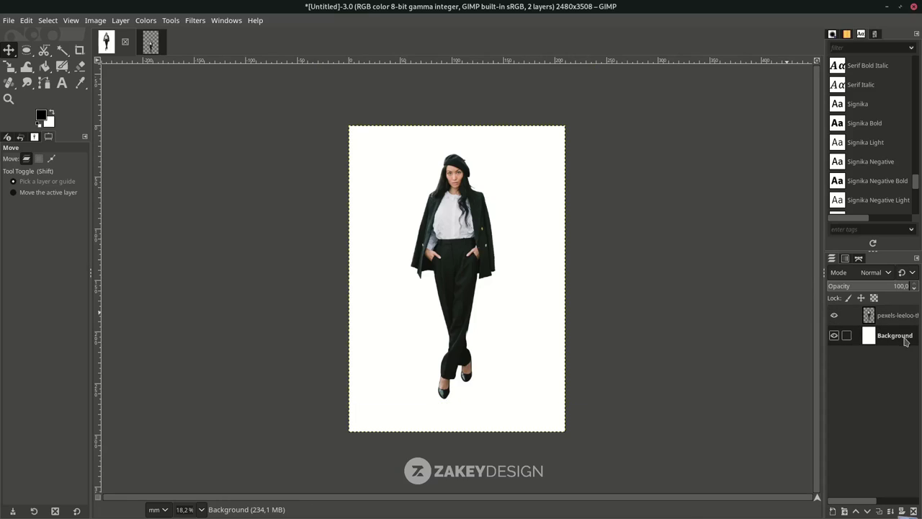
# Step: Load white-concrete-wall.jpg as a new layer, dismissing the colour profile error
pyautogui.click(9, 20)
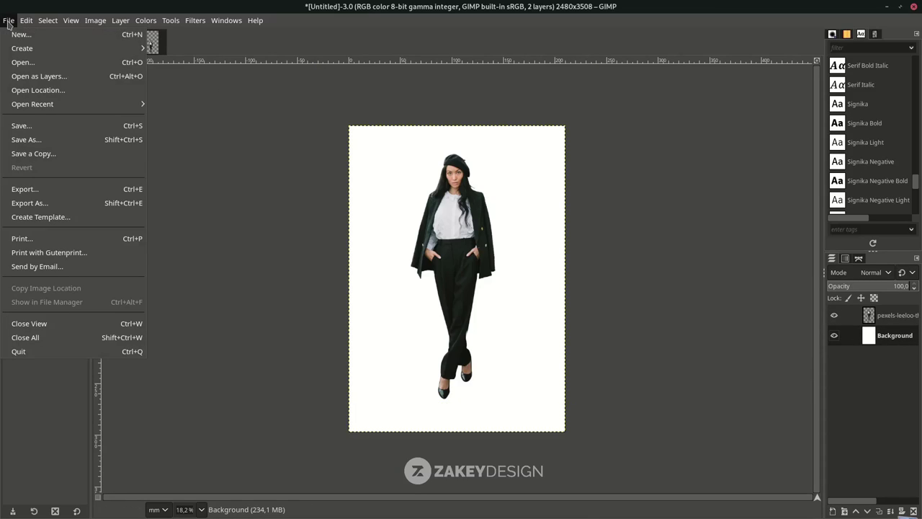
pyautogui.click(67, 76)
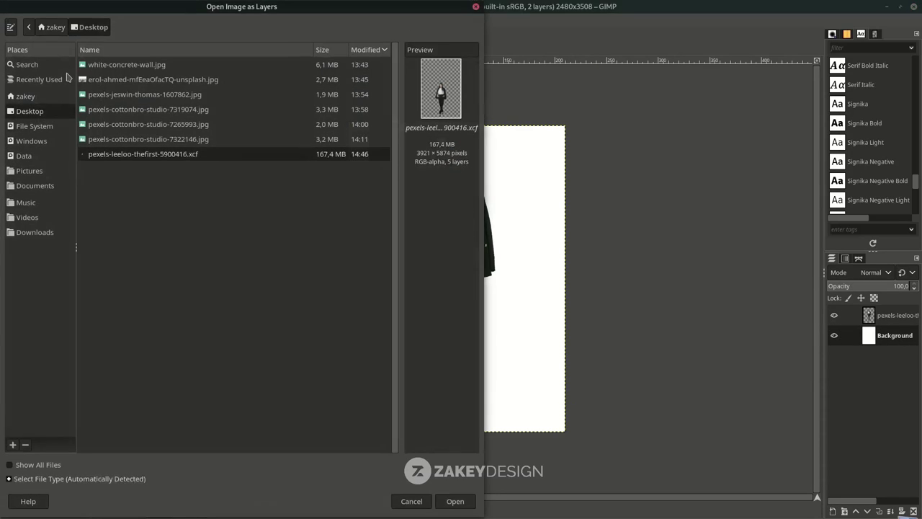
pyautogui.doubleClick(171, 65)
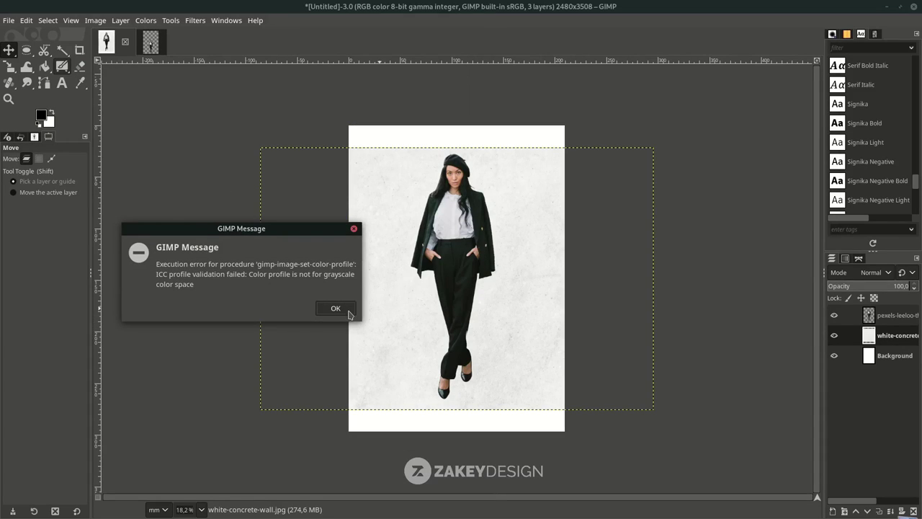
pyautogui.click(347, 312)
# Step: Rotate the concrete wall layer 90° upright so it covers the page
pyautogui.hotkey('shift', 'r')
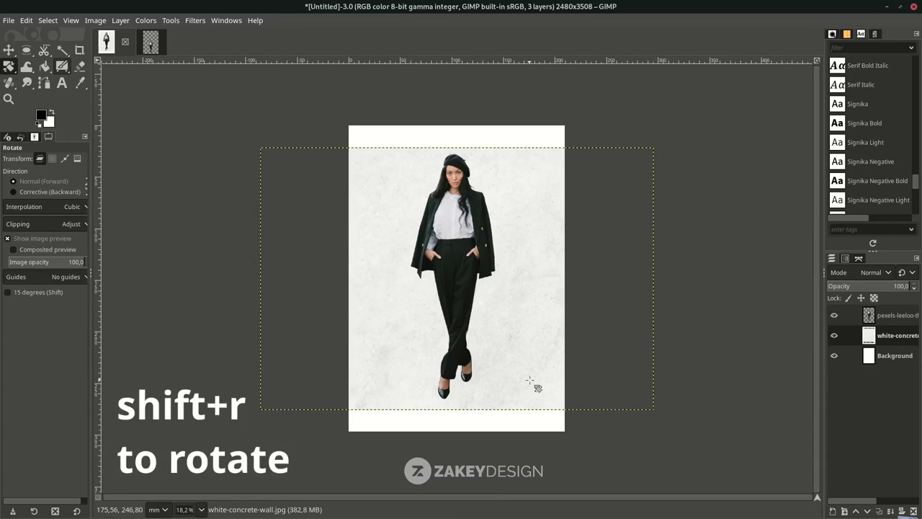
pyautogui.click(614, 274)
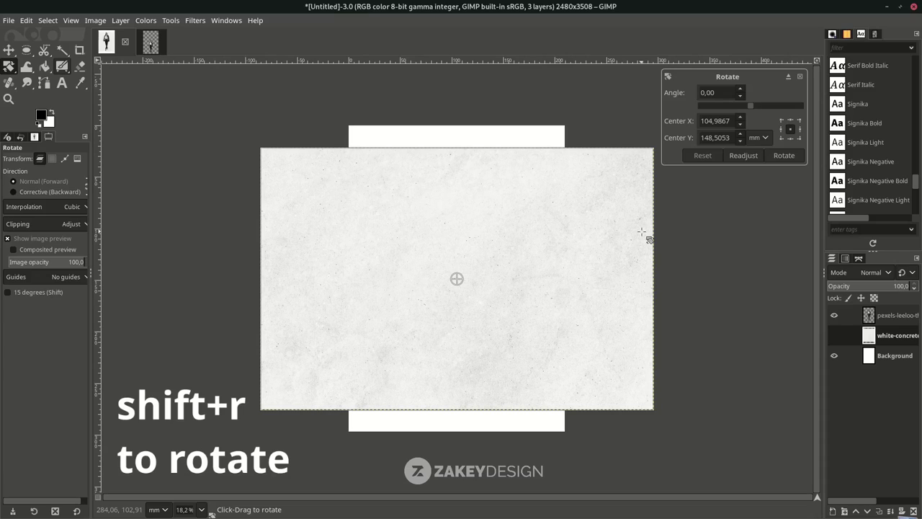
pyautogui.moveTo(614, 285)
pyautogui.mouseDown()
pyautogui.moveTo(602, 324)
pyautogui.moveTo(568, 362)
pyautogui.moveTo(526, 383)
pyautogui.moveTo(480, 386)
pyautogui.mouseUp()
pyautogui.press('Return')
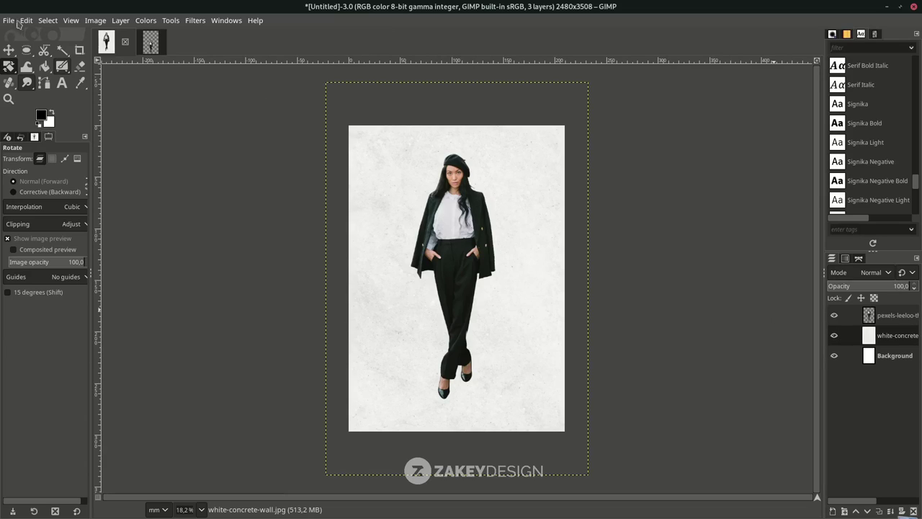
# Step: Load the erol-ahmed city skyline photo as a new layer
pyautogui.click(18, 22)
pyautogui.click(26, 74)
pyautogui.click(150, 82)
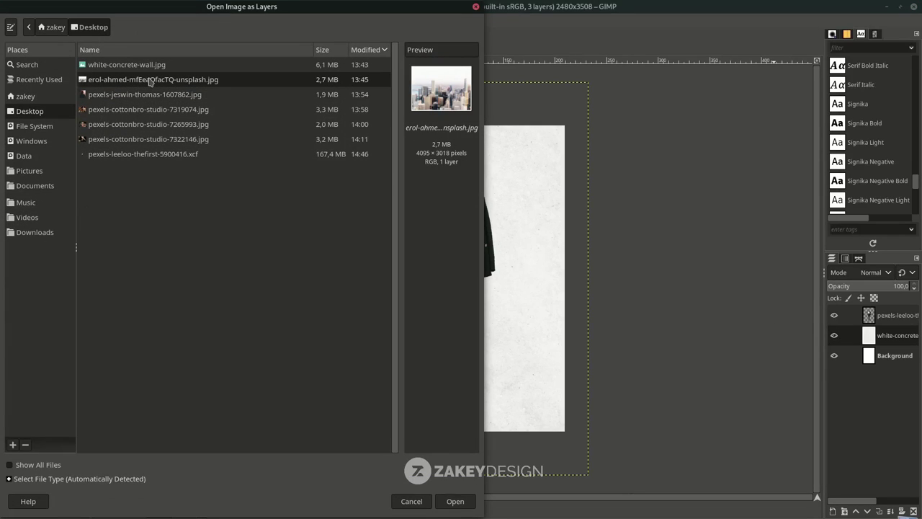
pyautogui.click(451, 504)
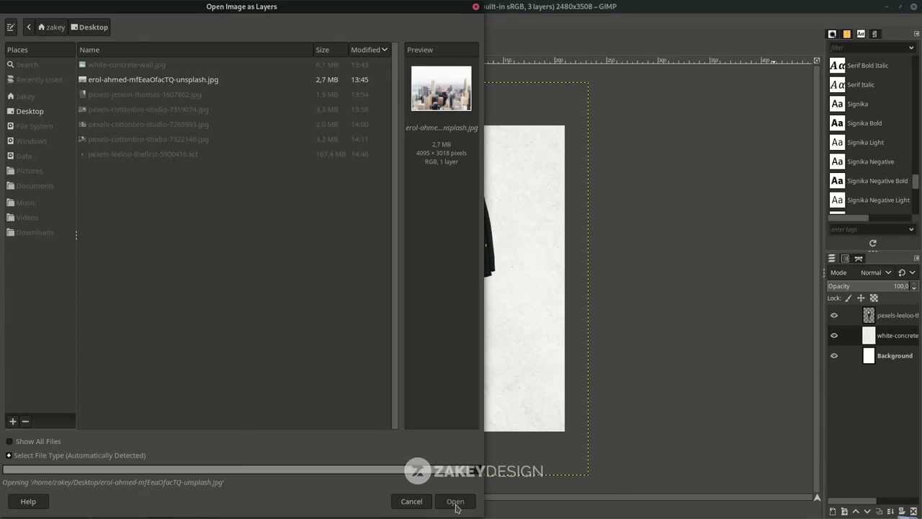
pyautogui.click(540, 336)
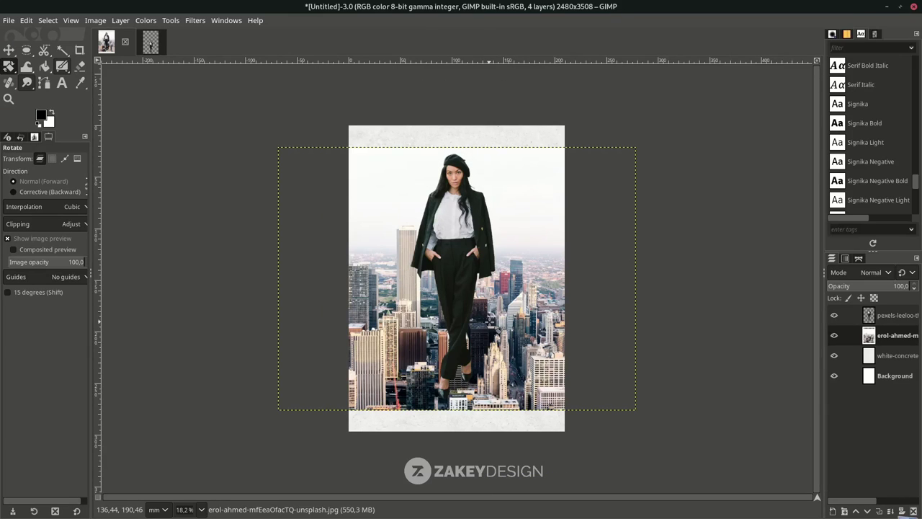
# Step: Scale the city photo to about 922×679 pixels and position it at the upper left
pyautogui.hotkey('shift', 's')
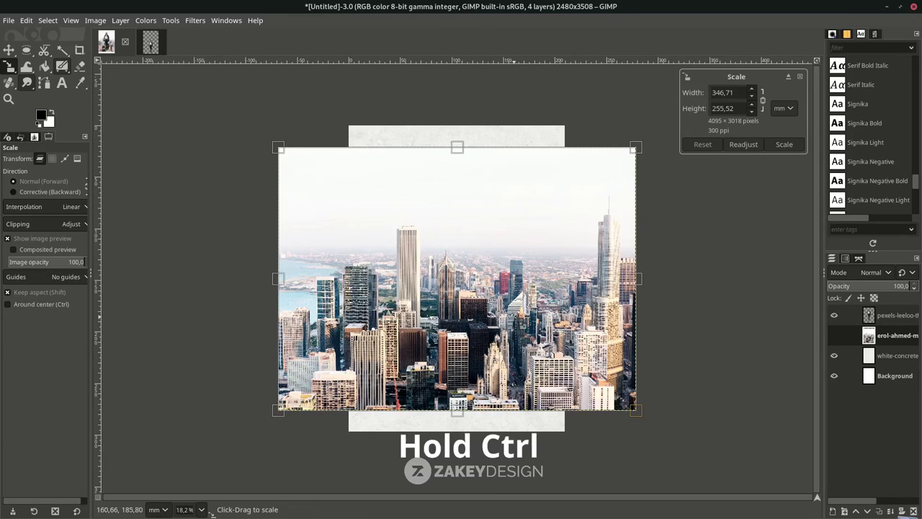
pyautogui.moveTo(329, 152); pyautogui.dragTo(423, 221)
pyautogui.scroll(1, 464, 297)
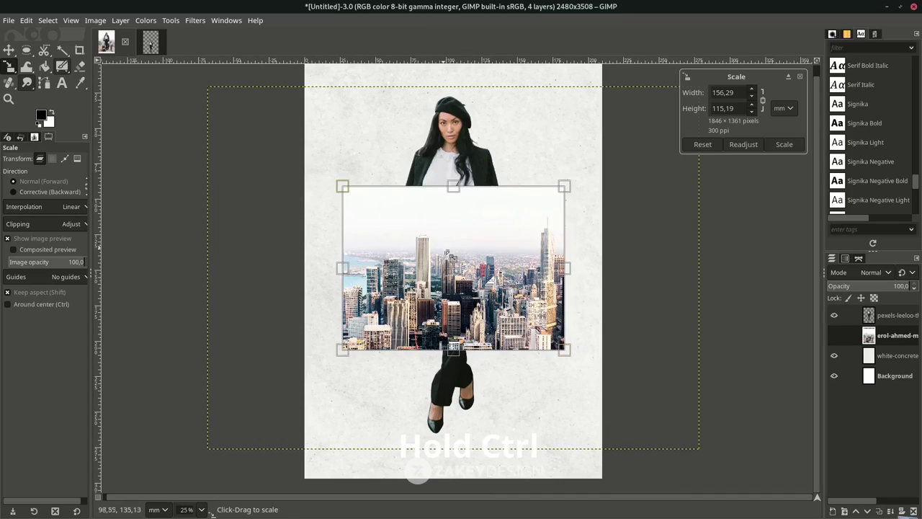
pyautogui.moveTo(537, 333)
pyautogui.mouseDown()
pyautogui.moveTo(548, 337)
pyautogui.moveTo(395, 132)
pyautogui.mouseUp()
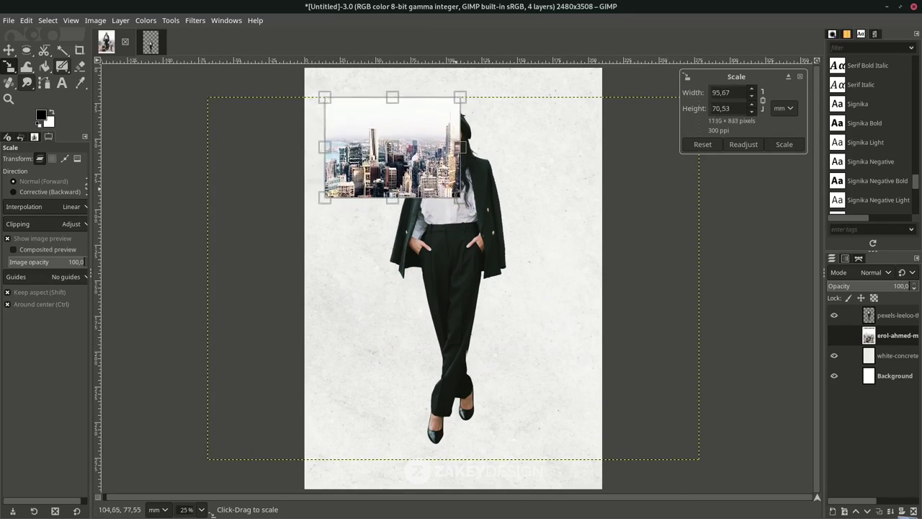
pyautogui.moveTo(453, 180); pyautogui.dragTo(447, 176)
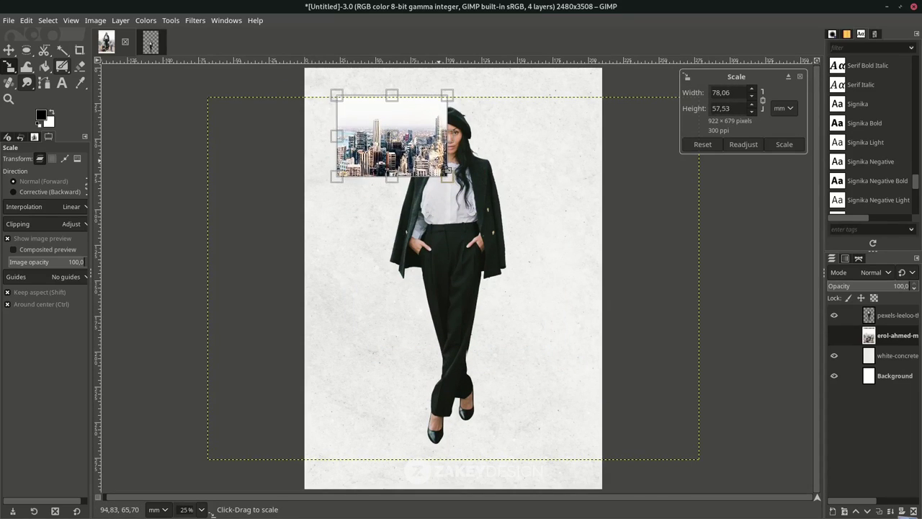
pyautogui.press('Return')
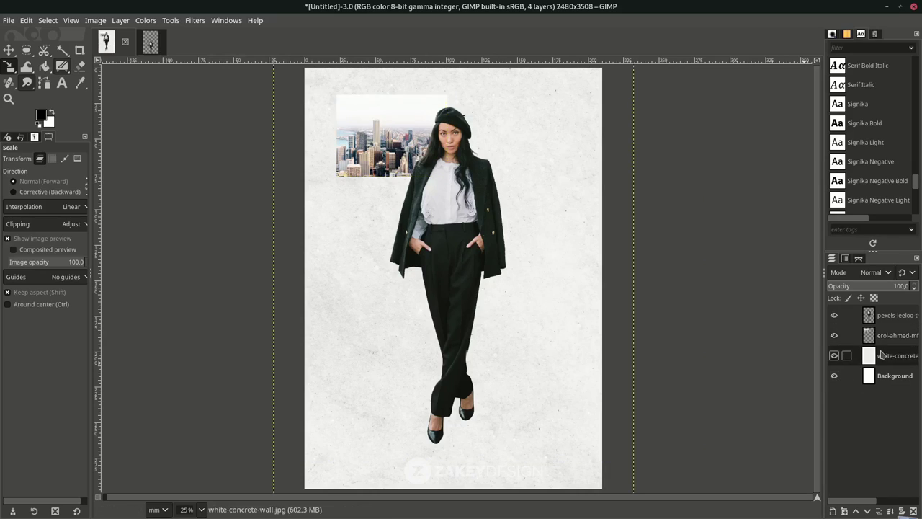
pyautogui.click(893, 355)
pyautogui.press('m')
pyautogui.moveTo(409, 133)
pyautogui.mouseDown()
pyautogui.moveTo(400, 136)
pyautogui.moveTo(414, 140)
pyautogui.mouseUp()
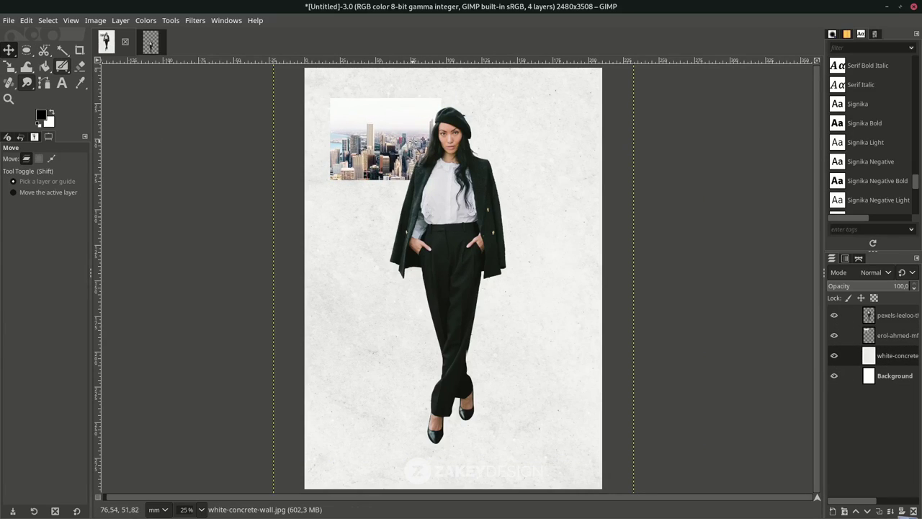
pyautogui.click(906, 333)
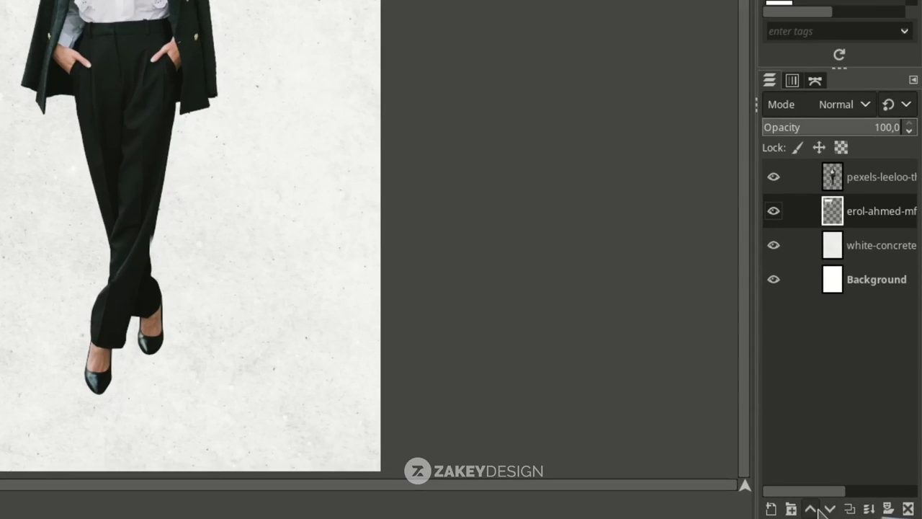
# Step: Create a layer group named 'panel 1' and move the city skyline layer into it
pyautogui.click(791, 508)
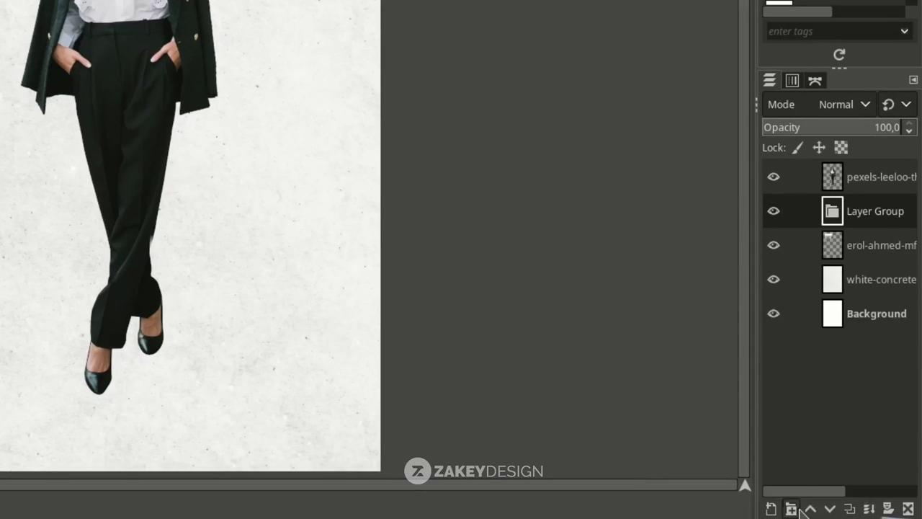
pyautogui.doubleClick(897, 334)
pyautogui.write('panel 1')
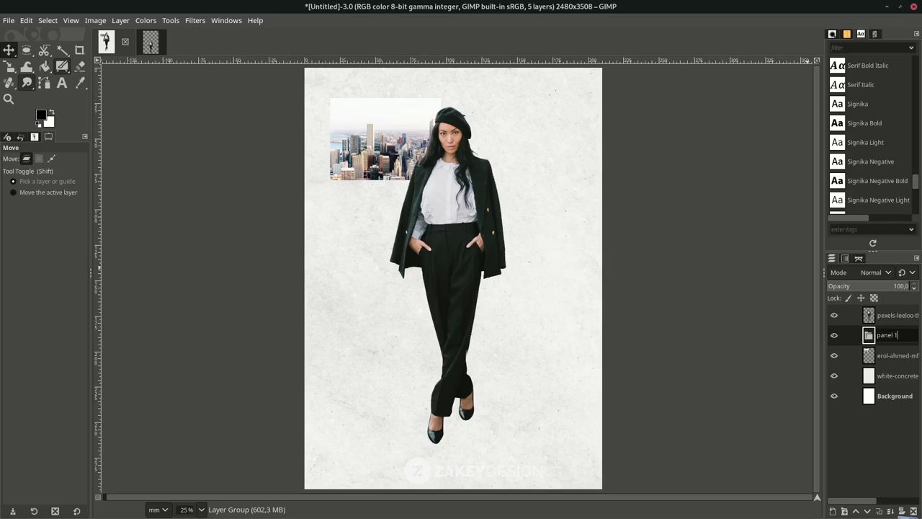
pyautogui.press('Return')
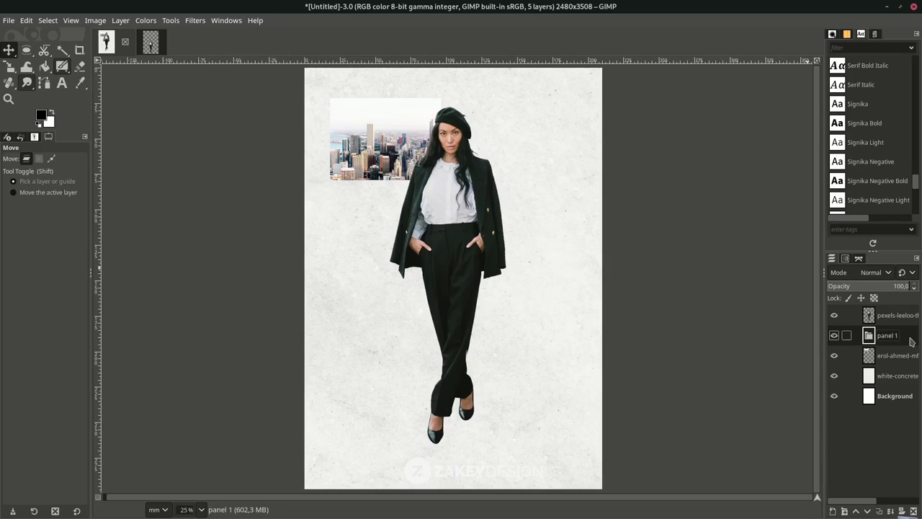
pyautogui.moveTo(896, 359); pyautogui.dragTo(889, 337)
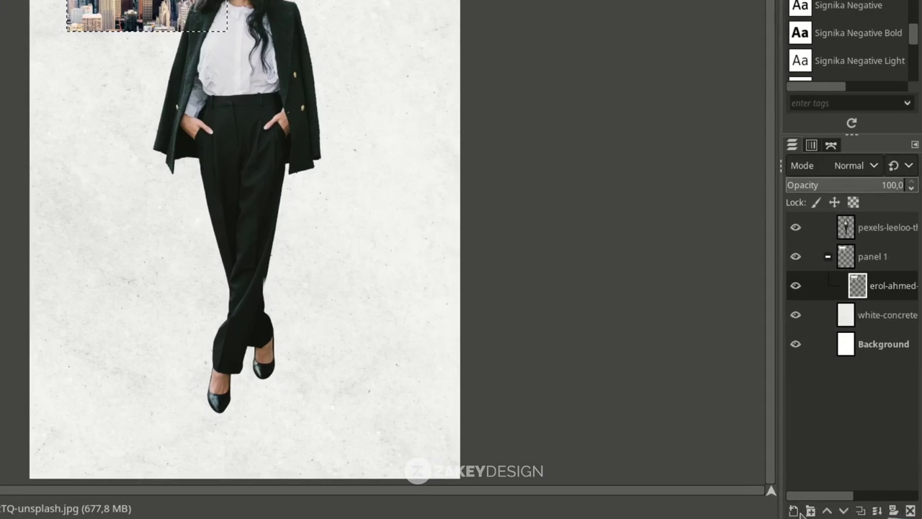
# Step: Add an 'effect' layer in panel 1 and set the foreground colour to teal 0f6a81
pyautogui.click(832, 511)
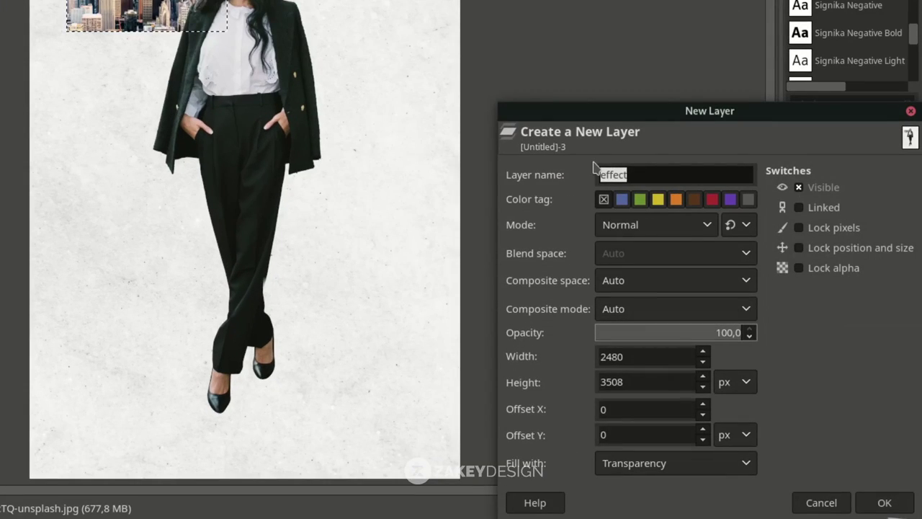
pyautogui.click(896, 504)
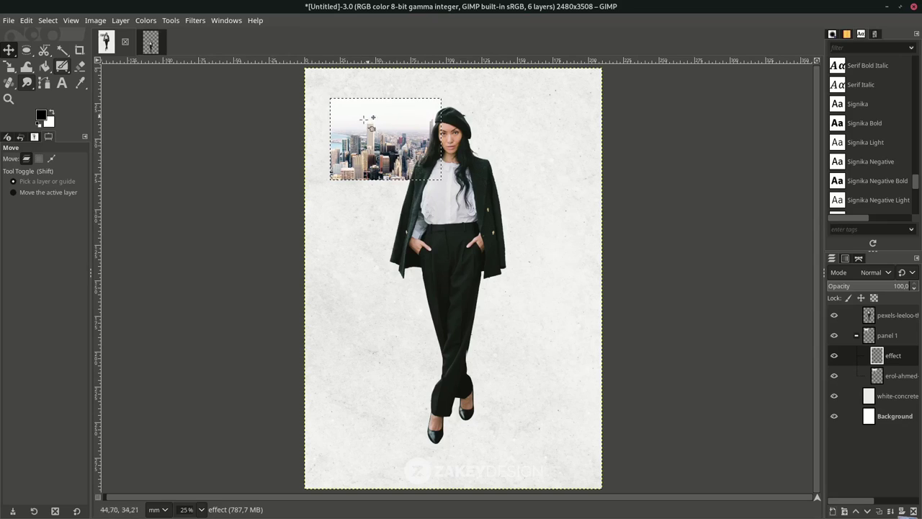
pyautogui.click(41, 115)
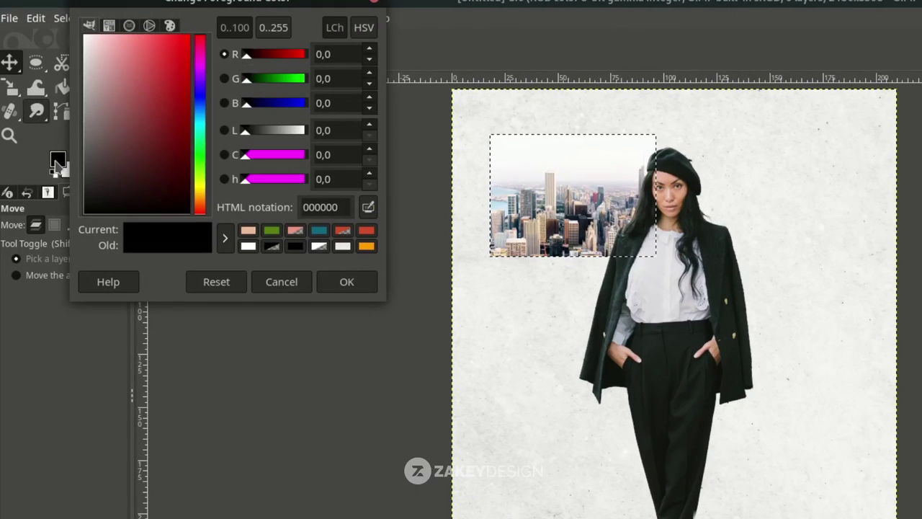
pyautogui.click(319, 230)
pyautogui.click(339, 206)
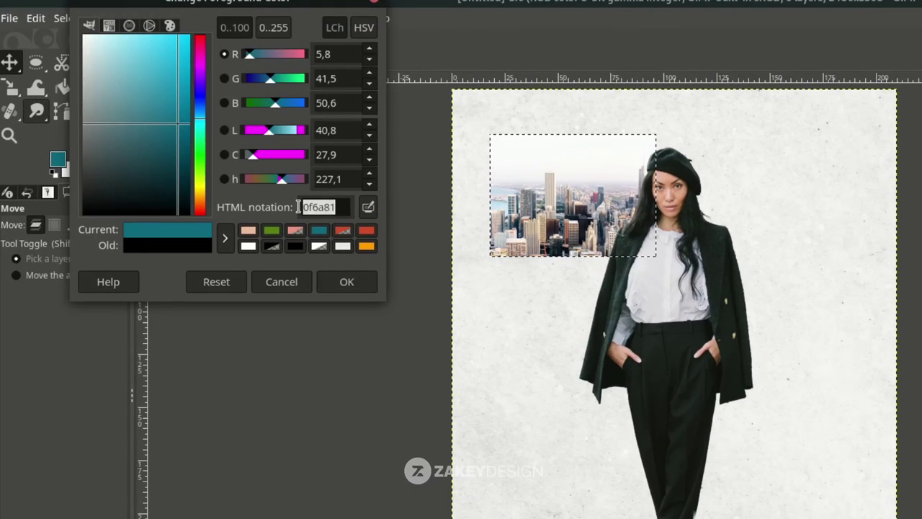
pyautogui.click(341, 207)
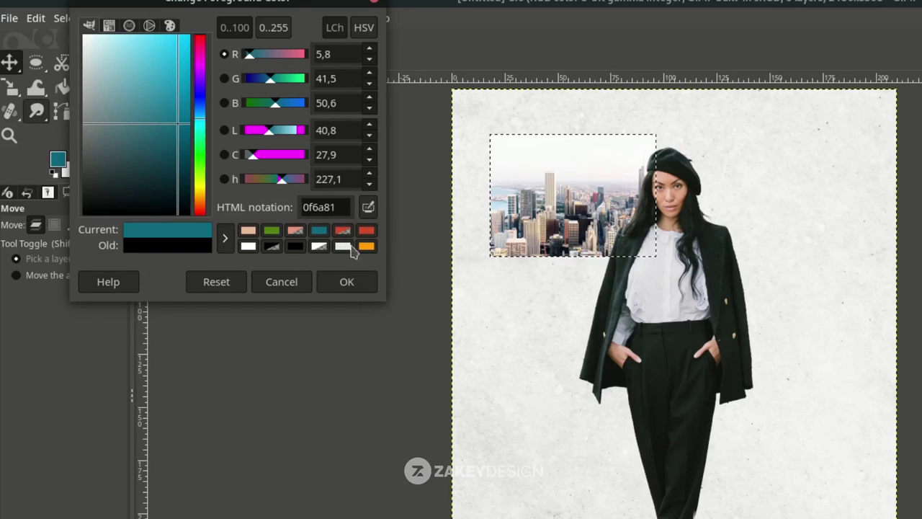
pyautogui.click(347, 281)
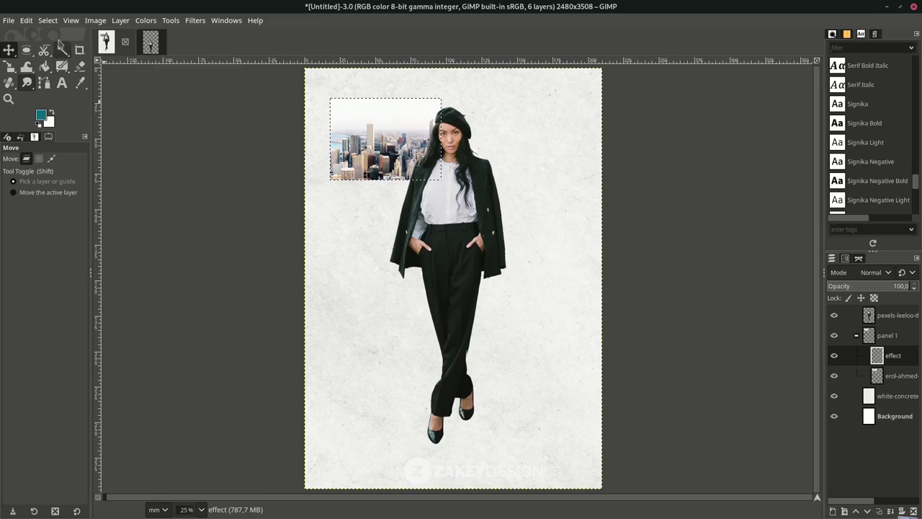
# Step: Fill the effect layer with teal, clear the selection, and set its mode to Exclusion
pyautogui.click(26, 22)
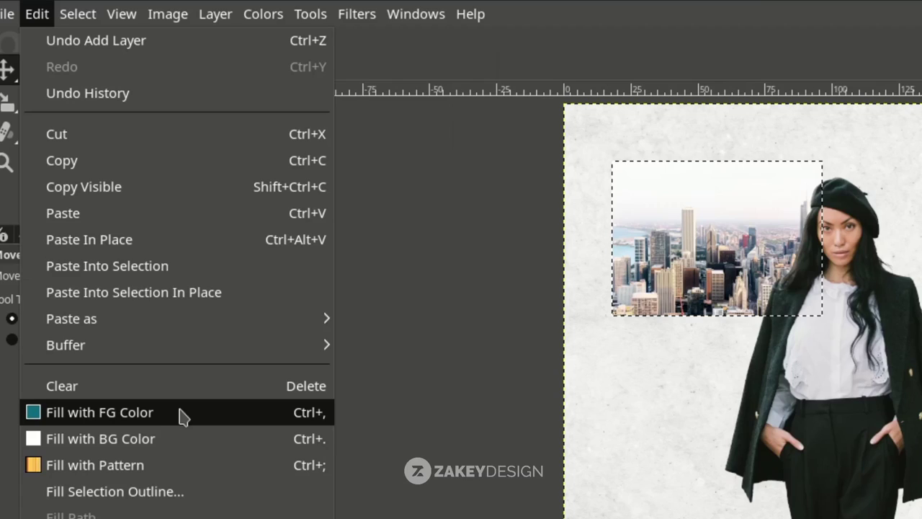
pyautogui.click(182, 413)
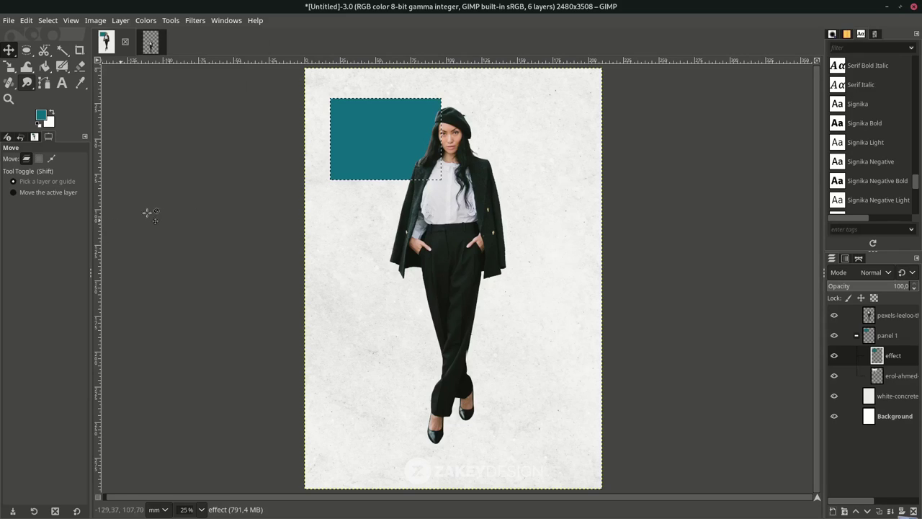
pyautogui.click(47, 20)
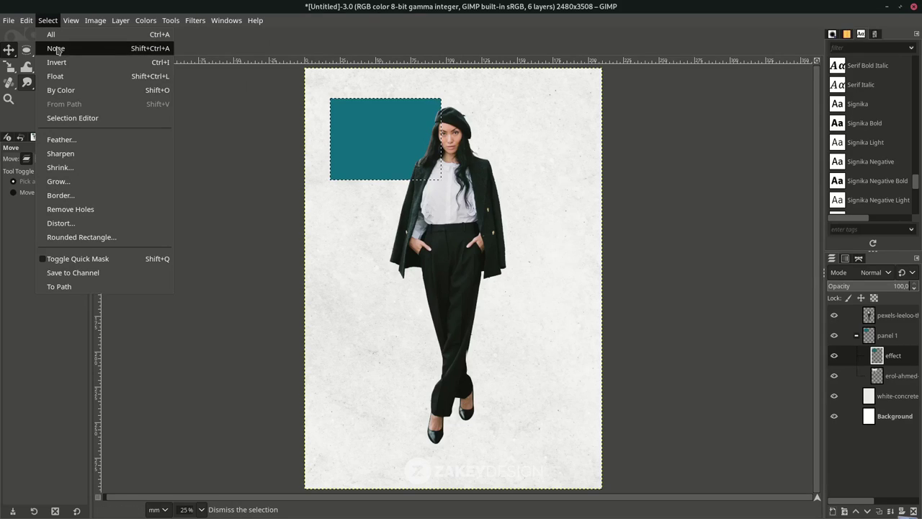
pyautogui.click(56, 49)
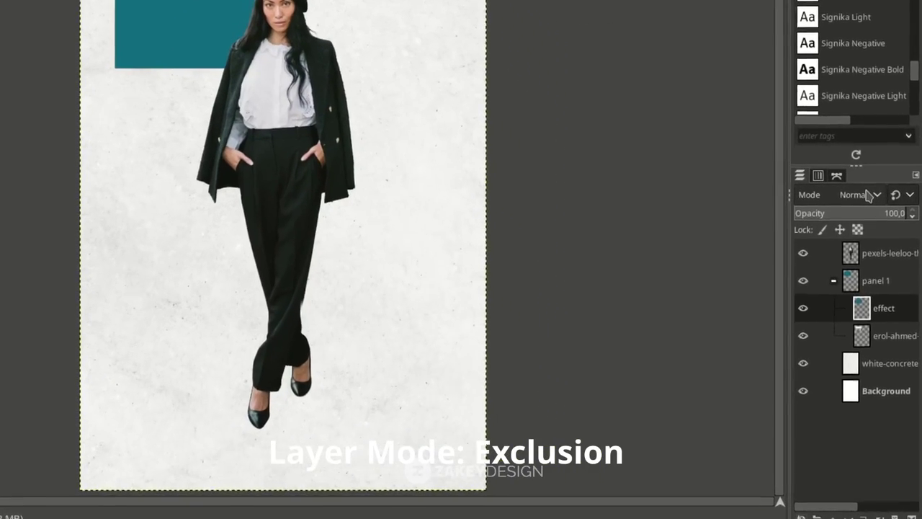
pyautogui.click(878, 256)
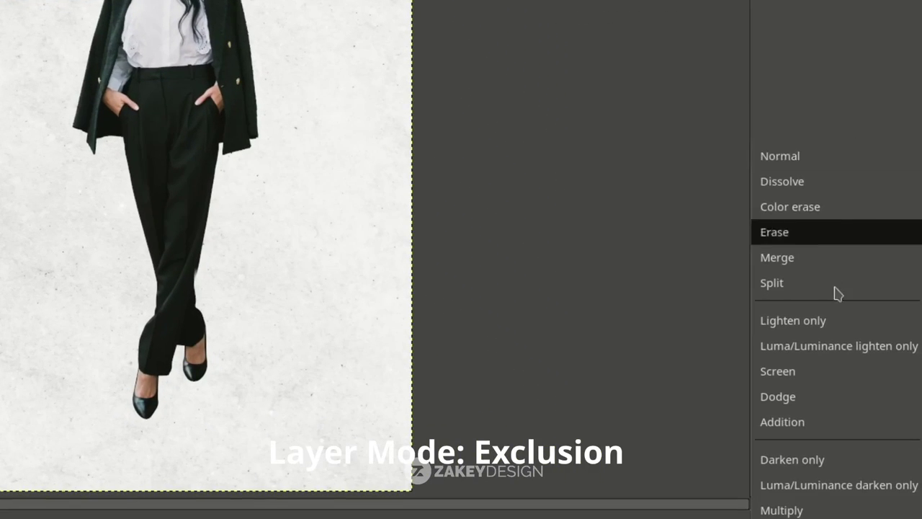
pyautogui.scroll(-5, 857, 331)
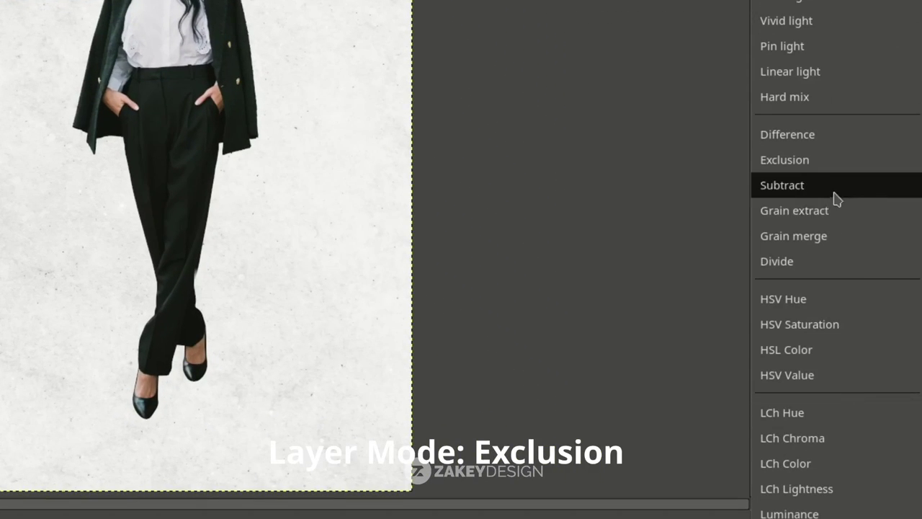
pyautogui.click(833, 163)
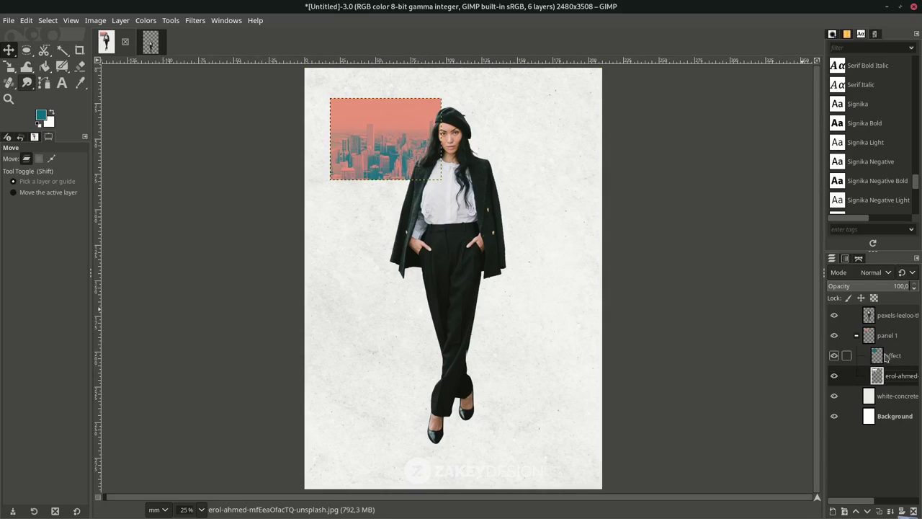
# Step: Collapse panel 1 and add a 'panel 2' layer group below the woman cutout
pyautogui.click(856, 335)
pyautogui.click(894, 321)
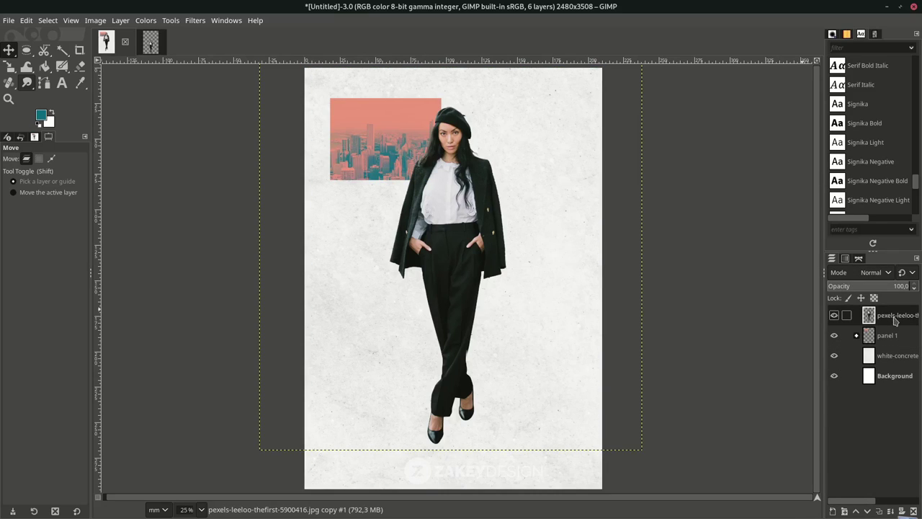
pyautogui.click(844, 510)
pyautogui.doubleClick(900, 322)
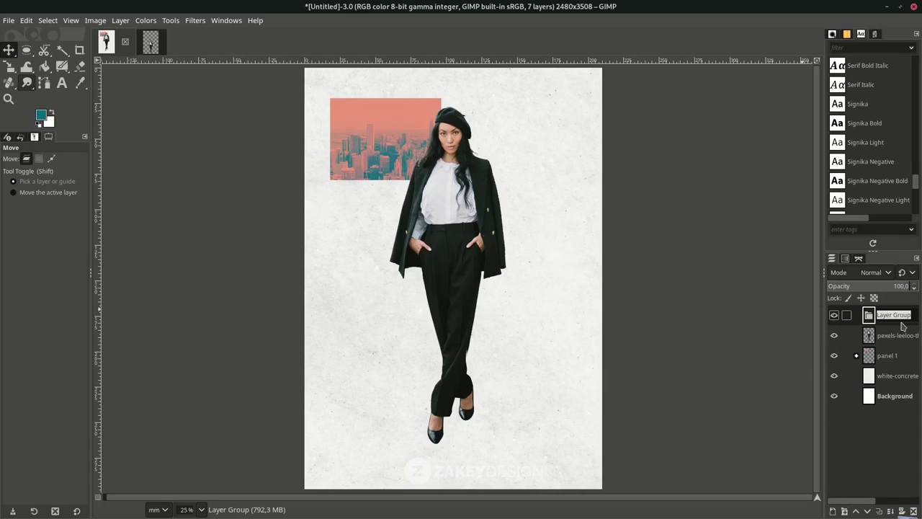
pyautogui.write('panel 2')
pyautogui.click(902, 336)
pyautogui.moveTo(890, 323); pyautogui.dragTo(878, 351)
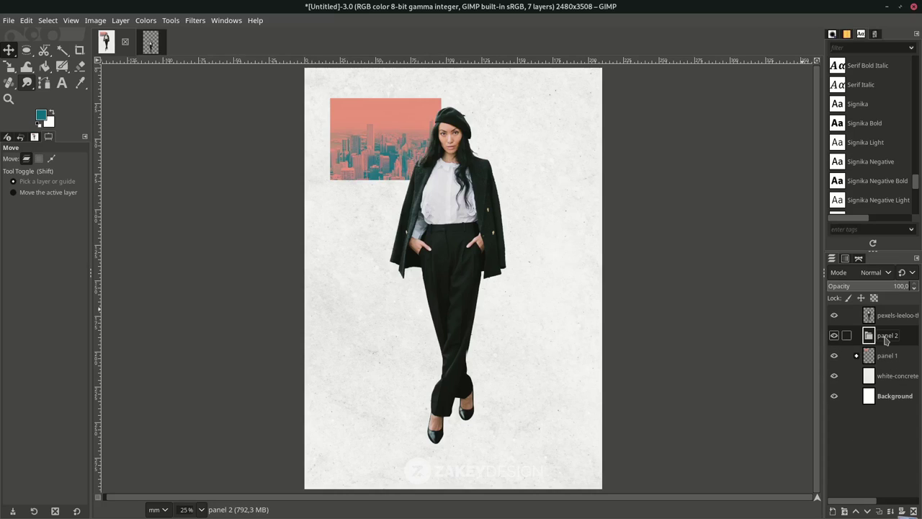
# Step: Load pexels-cottonbro-studio-7319074.jpg as a layer, keeping its embedded colour profile
pyautogui.click(9, 21)
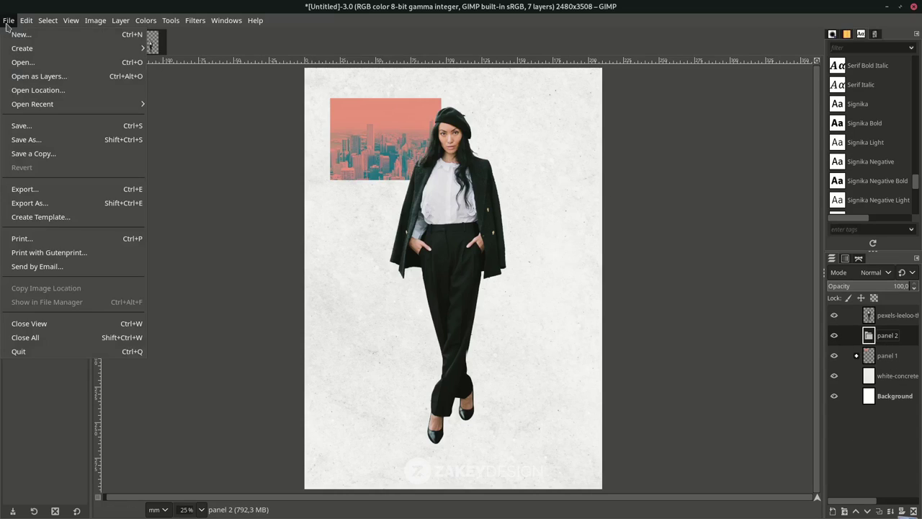
pyautogui.click(18, 76)
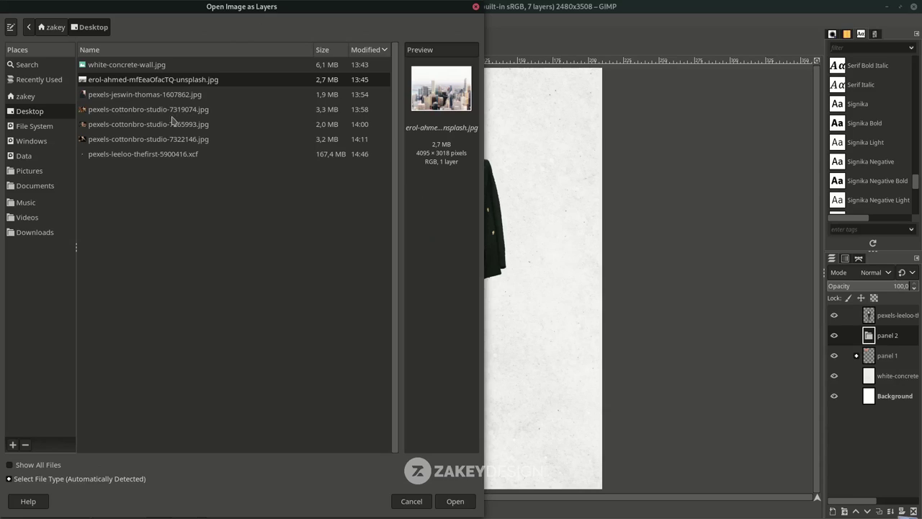
pyautogui.click(173, 114)
pyautogui.click(173, 128)
pyautogui.click(171, 115)
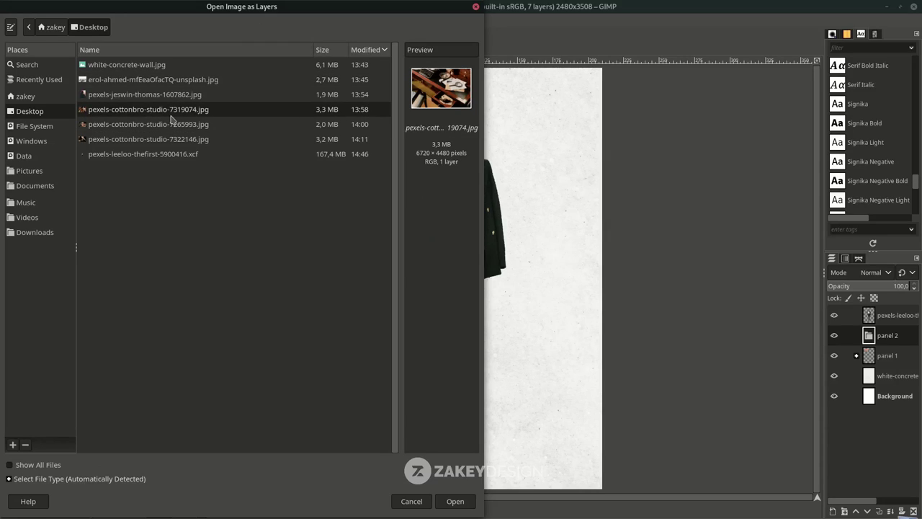
pyautogui.click(454, 502)
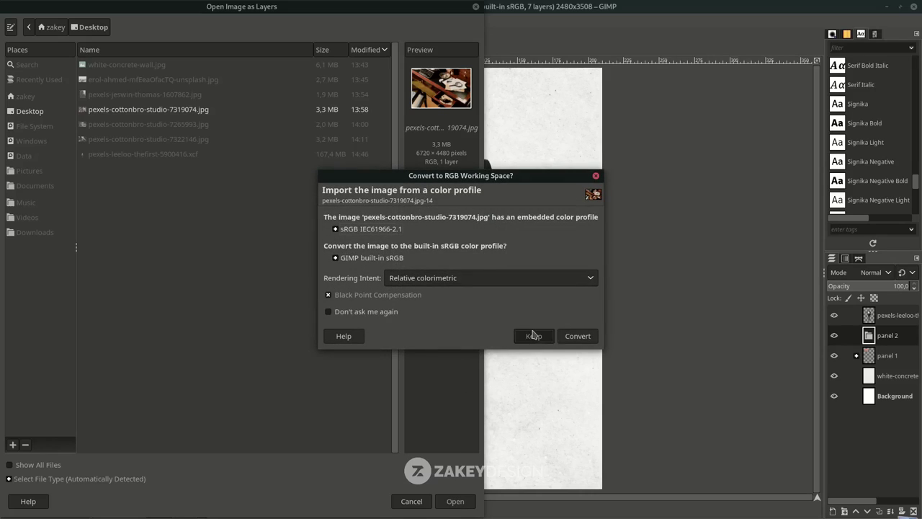
pyautogui.click(533, 335)
# Step: Scale the desk photo to 1170×780 pixels and place it right of the woman, below the city panel
pyautogui.hotkey('shift', 's')
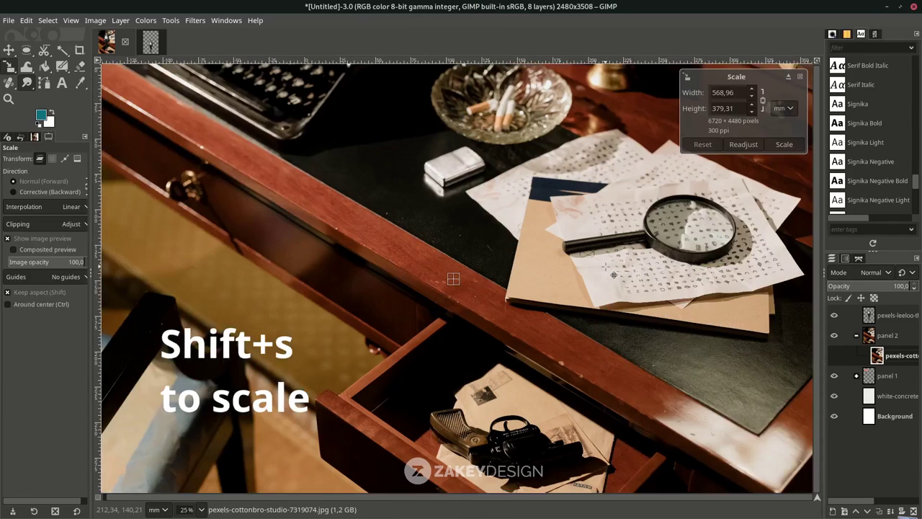
pyautogui.moveTo(647, 292); pyautogui.dragTo(326, 186)
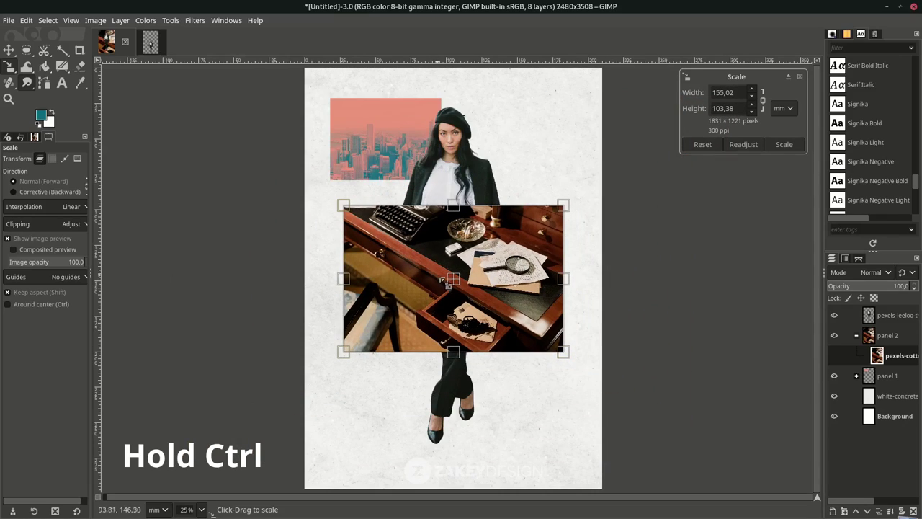
pyautogui.moveTo(326, 186); pyautogui.dragTo(372, 224)
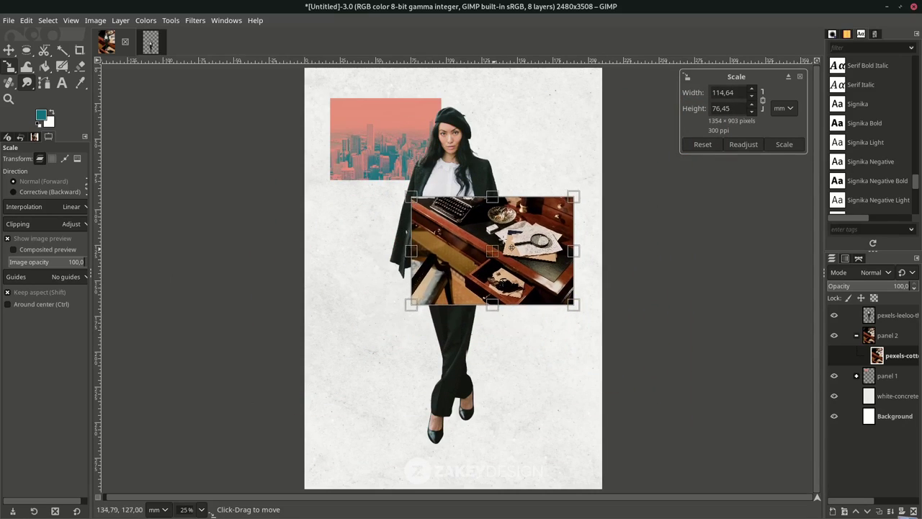
pyautogui.moveTo(458, 277); pyautogui.dragTo(505, 232)
pyautogui.moveTo(583, 288); pyautogui.dragTo(573, 273)
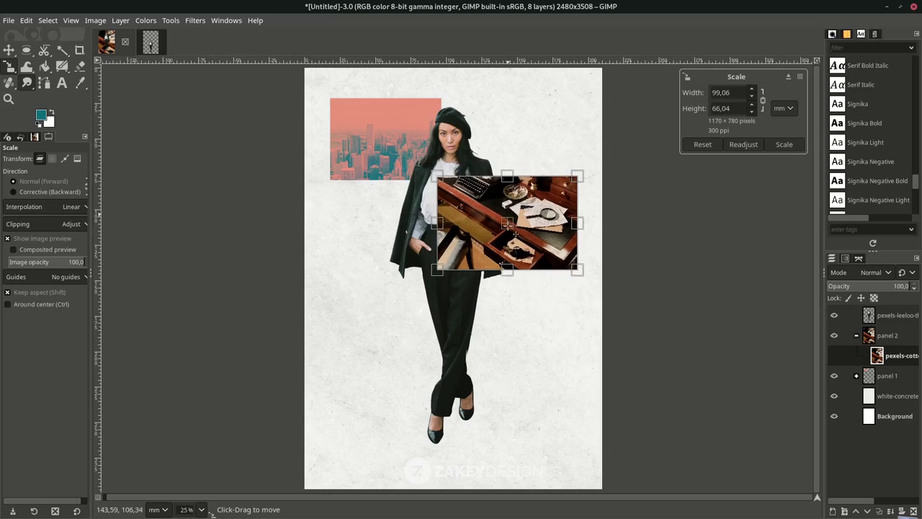
pyautogui.press('Return')
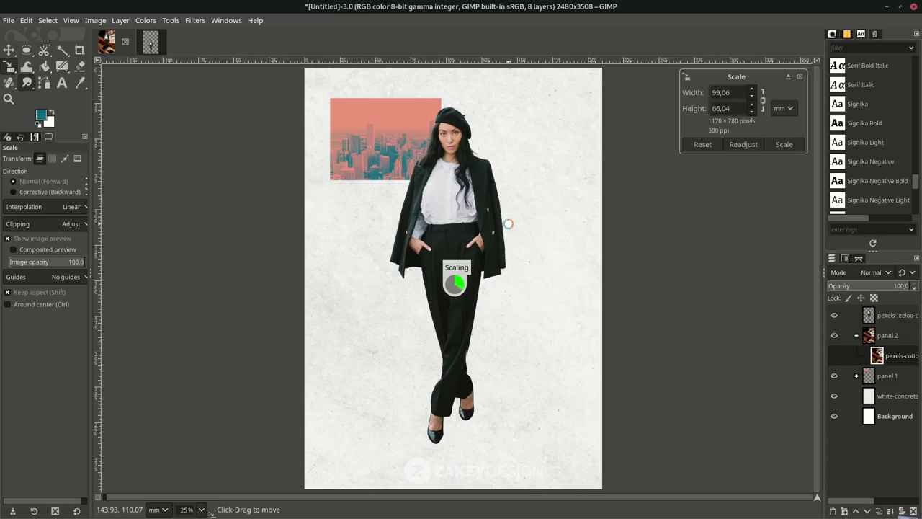
pyautogui.press('m')
pyautogui.moveTo(544, 214); pyautogui.dragTo(551, 234)
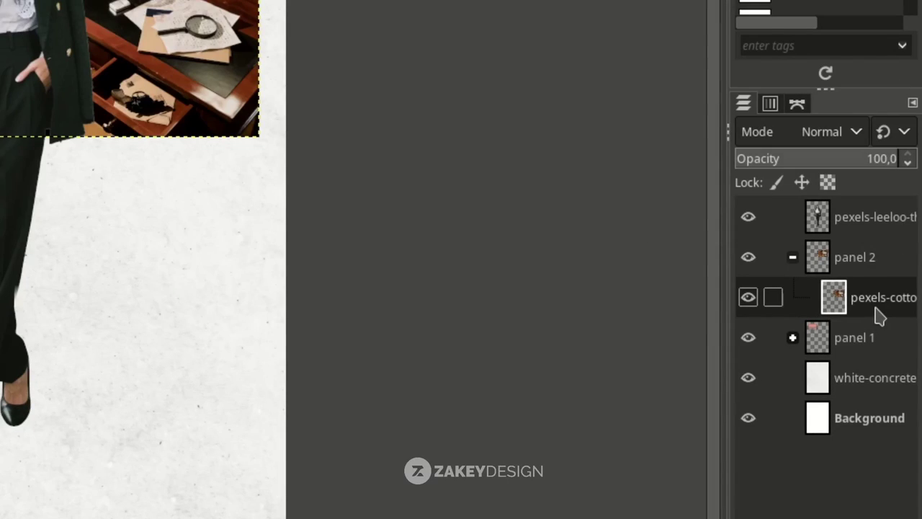
# Step: Select the desk photo's outline and fill a new 'effect' layer with teal over it
pyautogui.rightClick(878, 316)
pyautogui.click(852, 314)
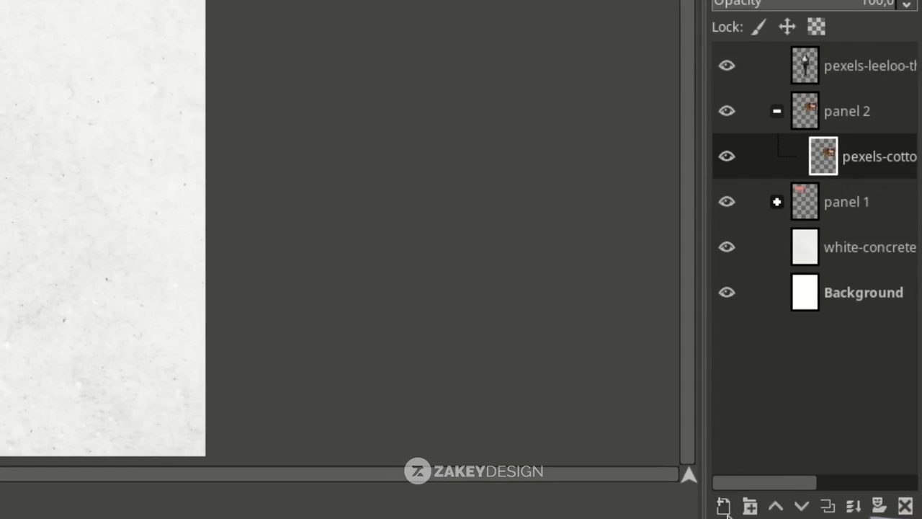
pyautogui.click(833, 510)
pyautogui.write('effect')
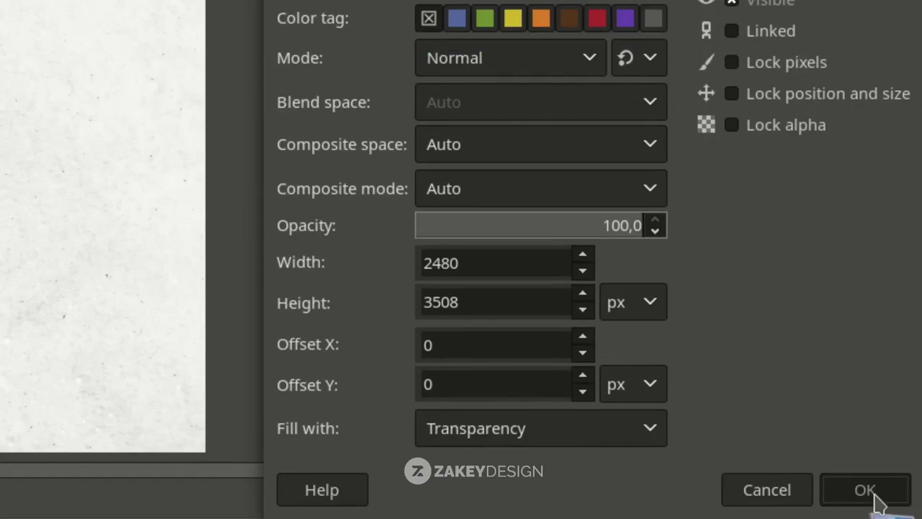
pyautogui.click(877, 500)
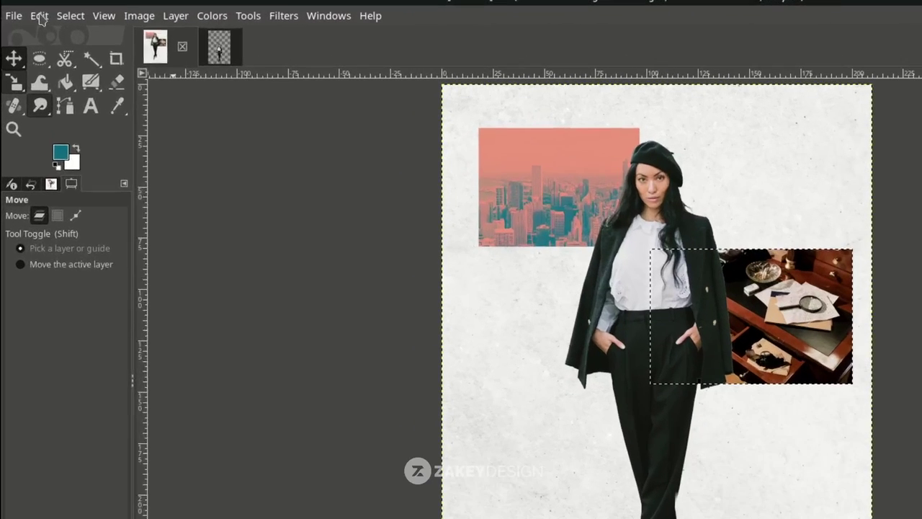
pyautogui.click(26, 20)
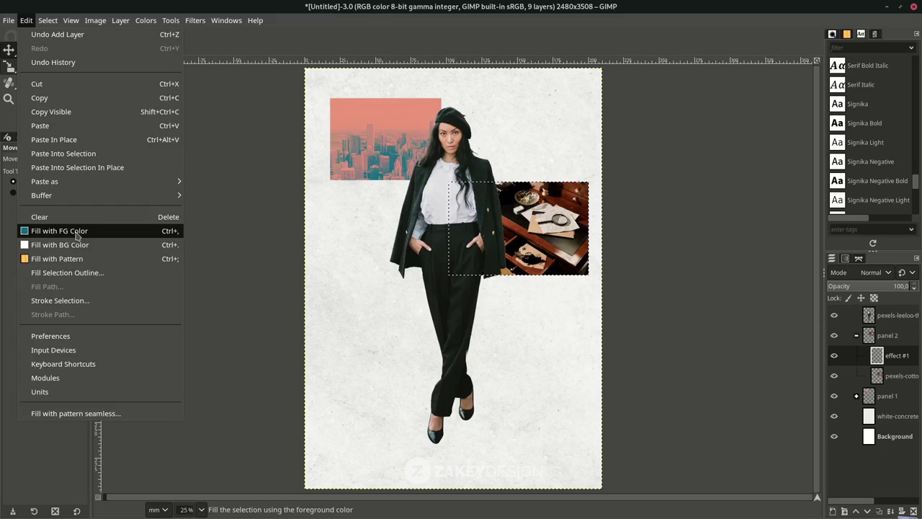
pyautogui.click(106, 233)
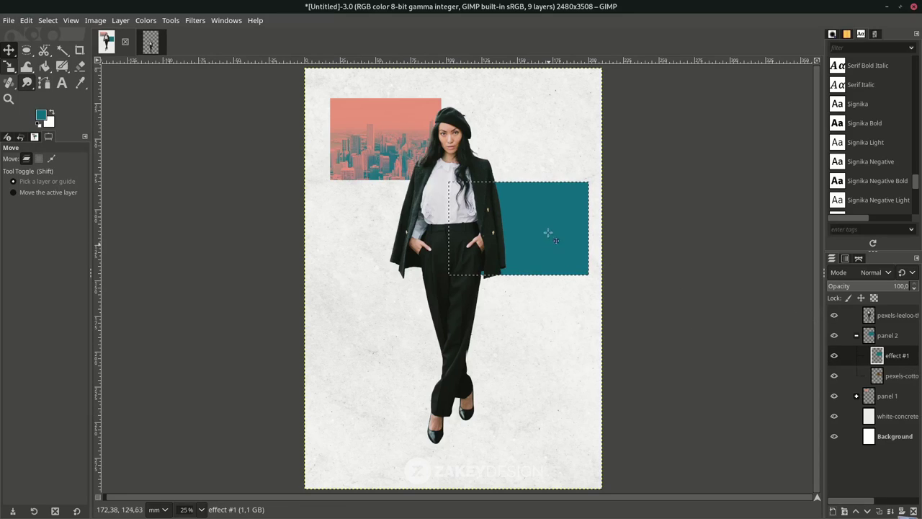
# Step: Clear the selection, set the teal layer to Exclusion mode, and collapse panel 2
pyautogui.click(48, 20)
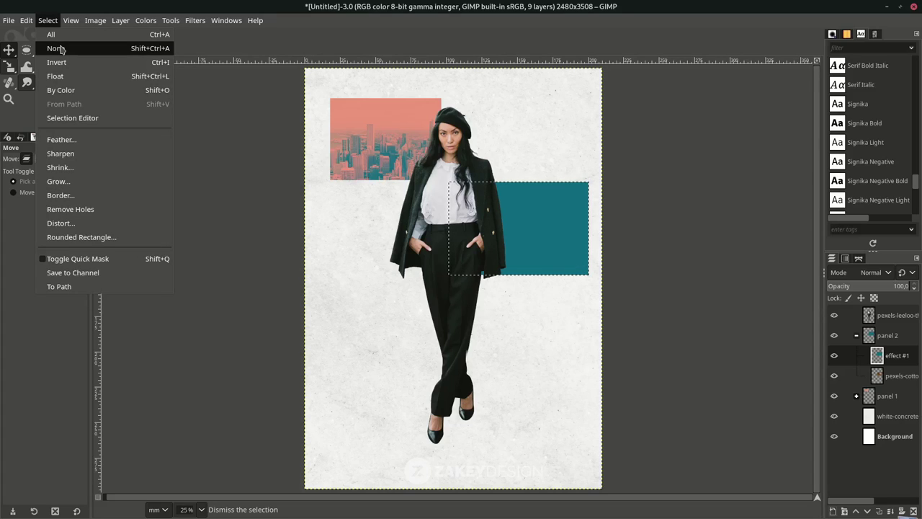
pyautogui.click(62, 48)
pyautogui.click(873, 273)
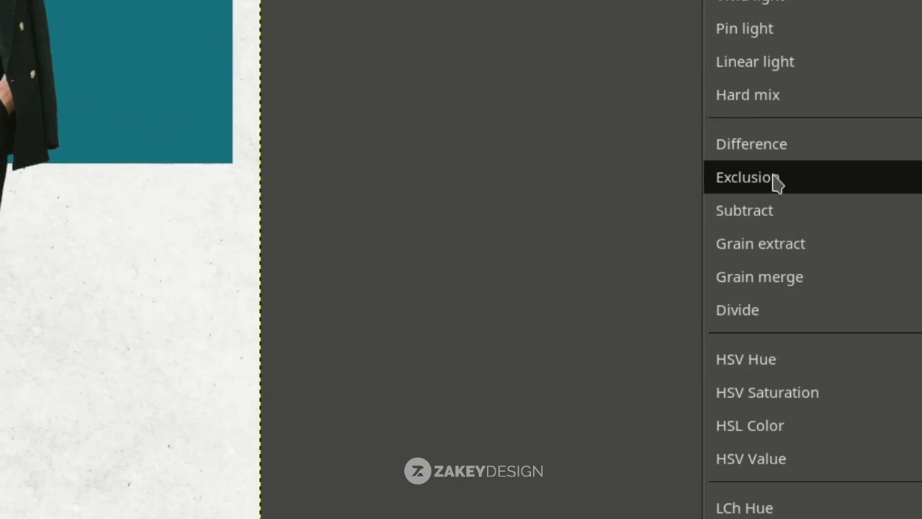
pyautogui.click(777, 180)
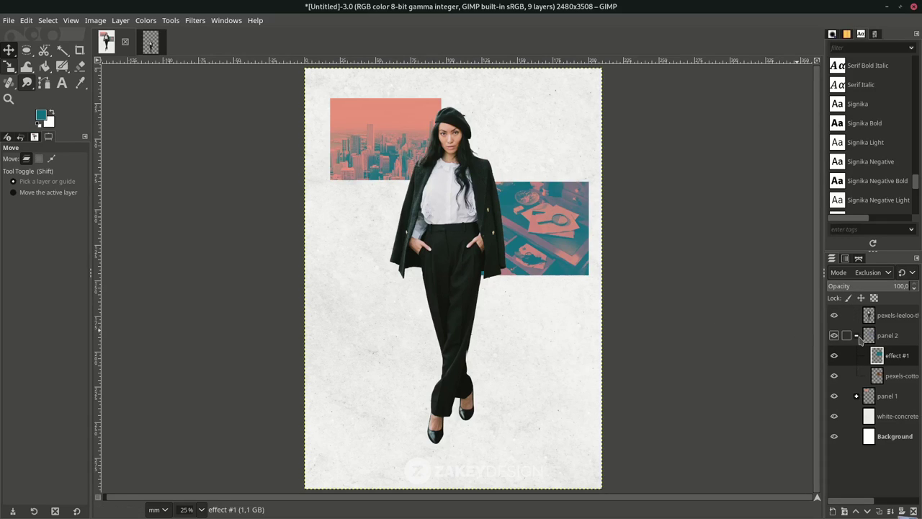
pyautogui.click(856, 335)
pyautogui.scroll(-2, 439, 216)
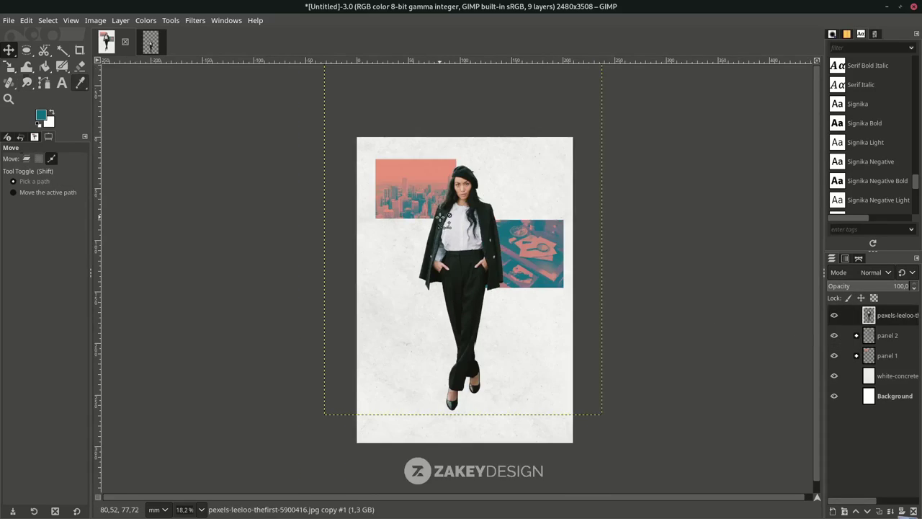
# Step: Link the panel 1 layers and shift the salmon city panel slightly up and right
pyautogui.click(884, 356)
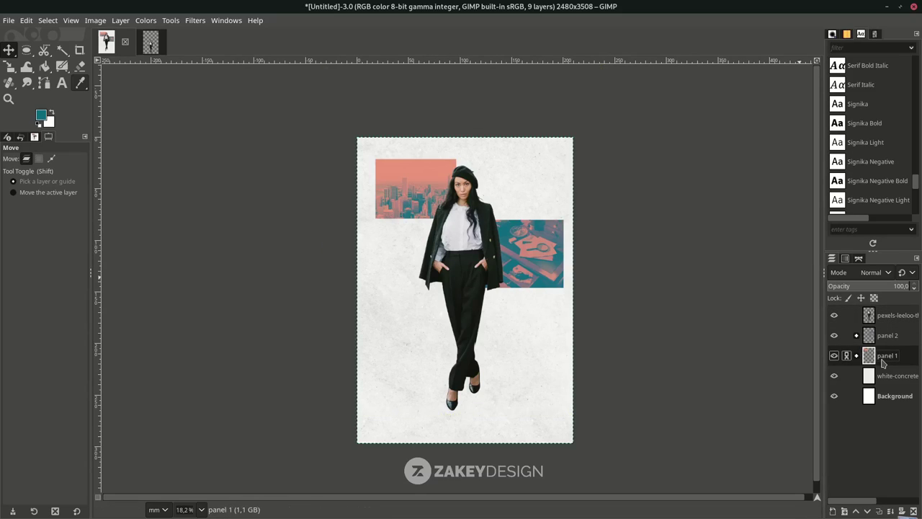
pyautogui.click(847, 355)
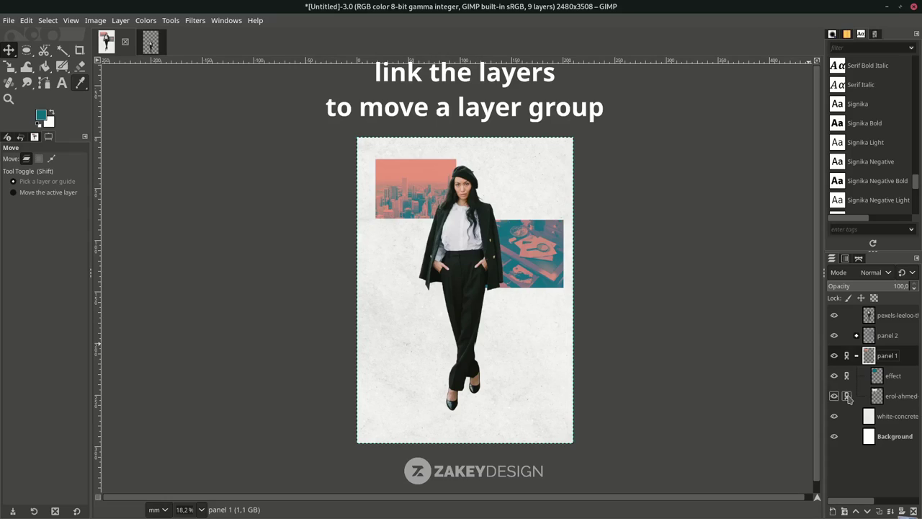
pyautogui.click(847, 398)
pyautogui.moveTo(425, 189); pyautogui.dragTo(435, 184)
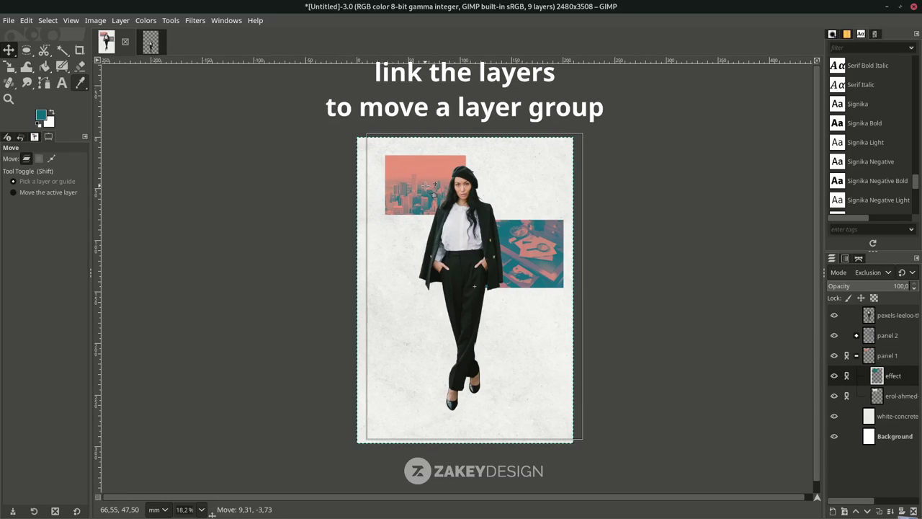
pyautogui.click(880, 360)
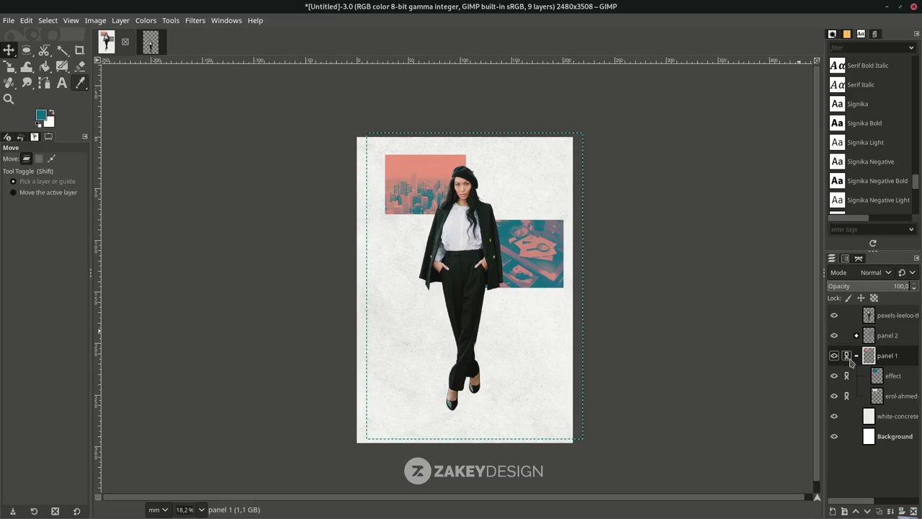
# Step: Raise the tinted desk panel higher behind the woman, then unlink the panel 2 layers
pyautogui.click(856, 335)
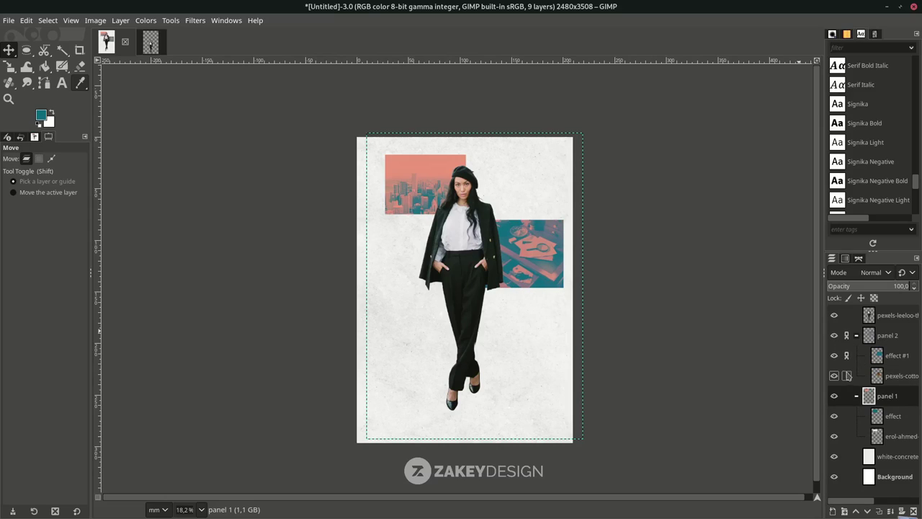
pyautogui.click(893, 355)
pyautogui.moveTo(521, 241); pyautogui.dragTo(520, 225)
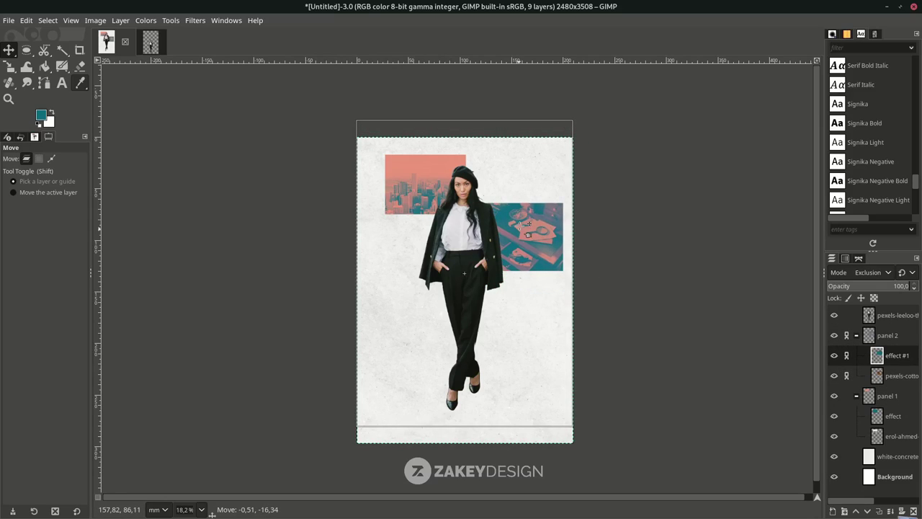
pyautogui.press('pageup')
pyautogui.press('pageup')
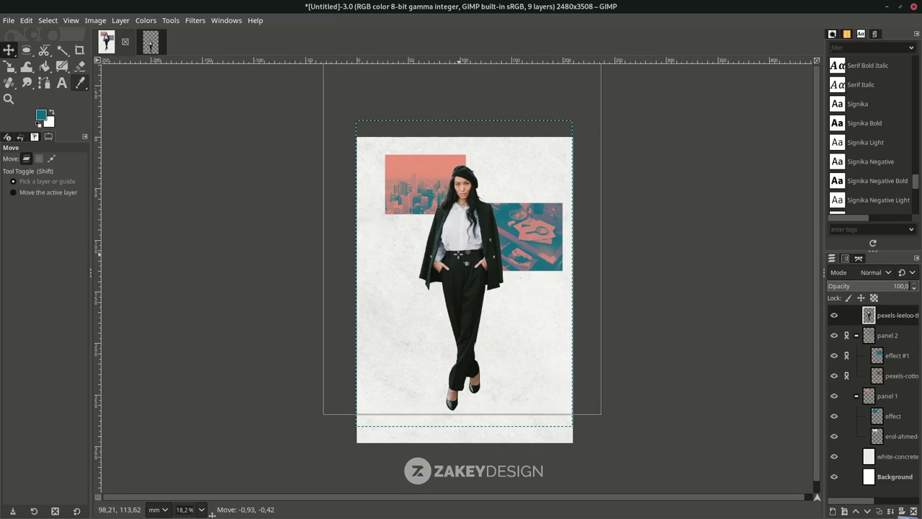
pyautogui.press('pagedown')
pyautogui.moveTo(536, 226); pyautogui.dragTo(537, 215)
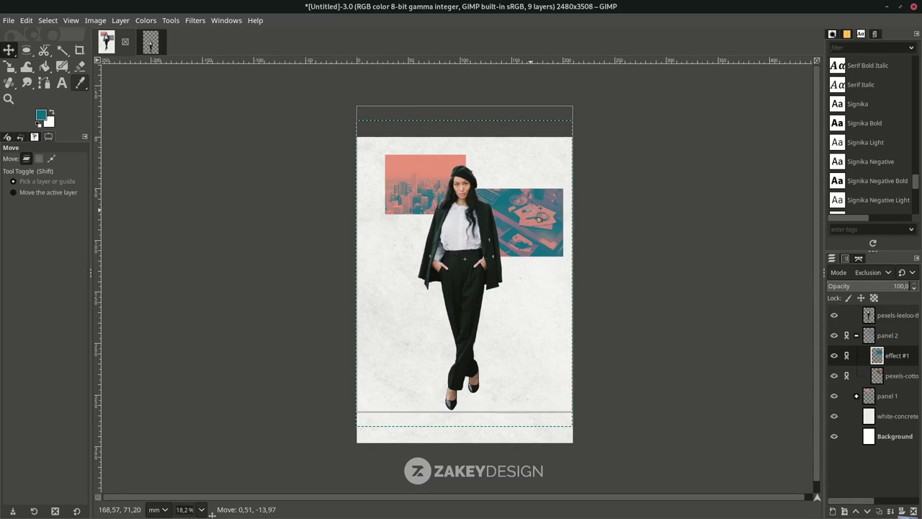
pyautogui.press('pageup')
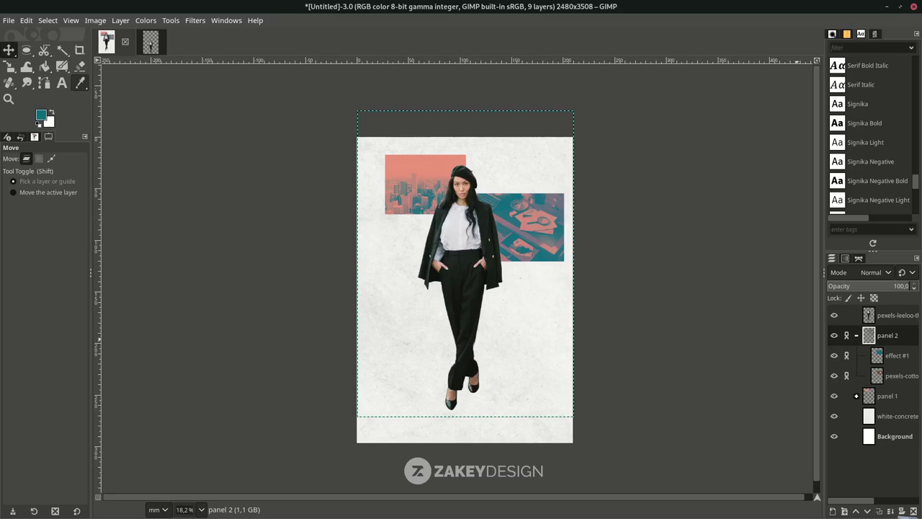
pyautogui.click(847, 335)
# Step: Create a new layer group named 'panel 3' below the woman cutout layer
pyautogui.click(870, 314)
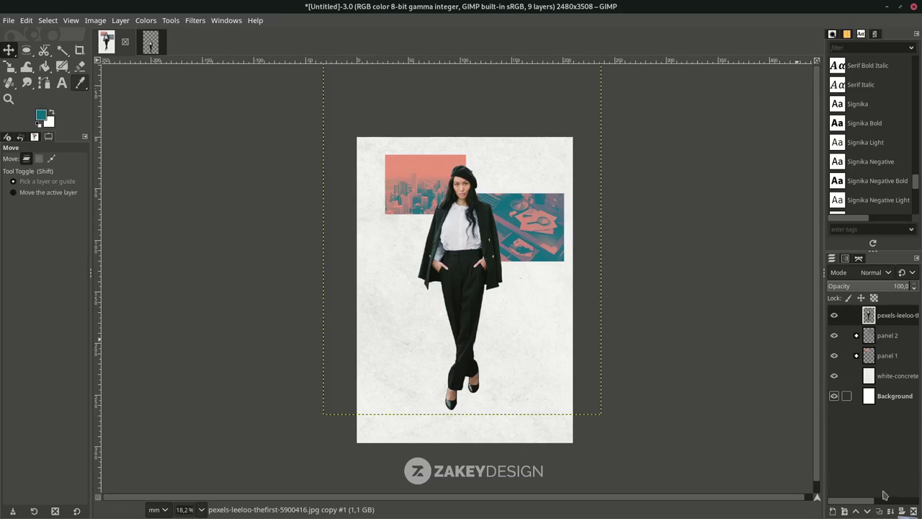
pyautogui.click(846, 510)
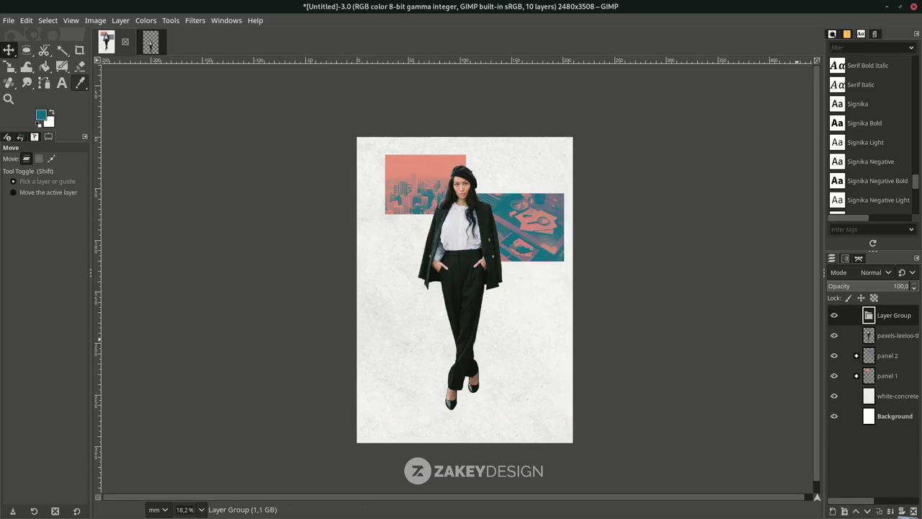
pyautogui.doubleClick(894, 317)
pyautogui.write('panel 3')
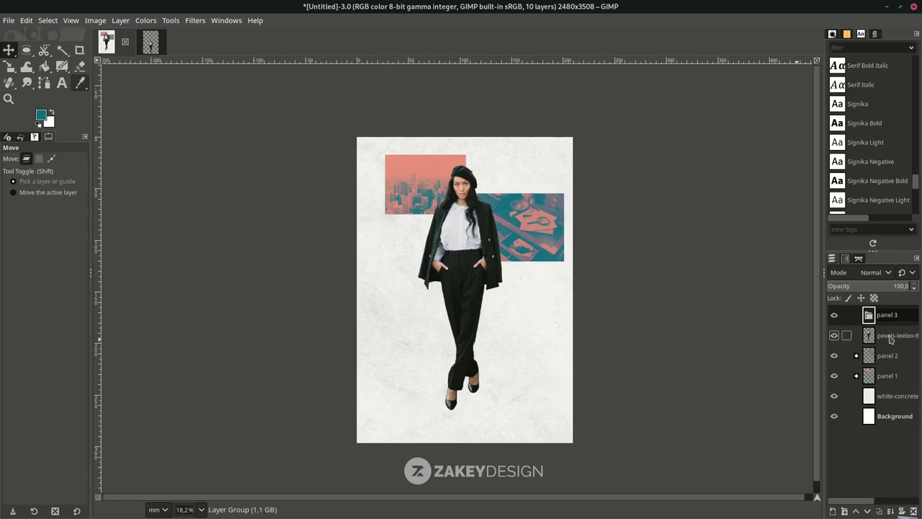
pyautogui.click(890, 339)
pyautogui.click(878, 318)
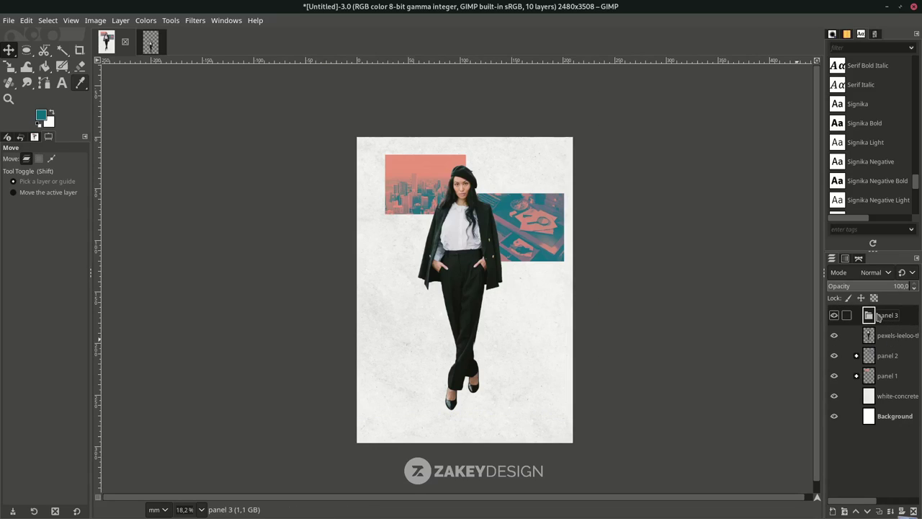
pyautogui.moveTo(878, 318)
pyautogui.mouseDown()
pyautogui.moveTo(901, 358)
pyautogui.moveTo(897, 344)
pyautogui.mouseUp()
# Step: Import pexels-cottonbro-studio-7265993.jpg as a layer, keeping its embedded colour profile
pyautogui.click(8, 20)
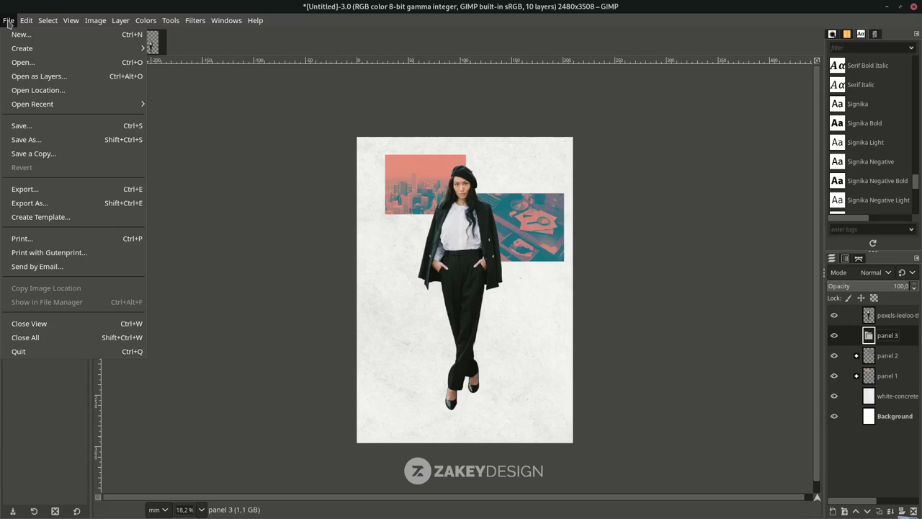
pyautogui.click(40, 76)
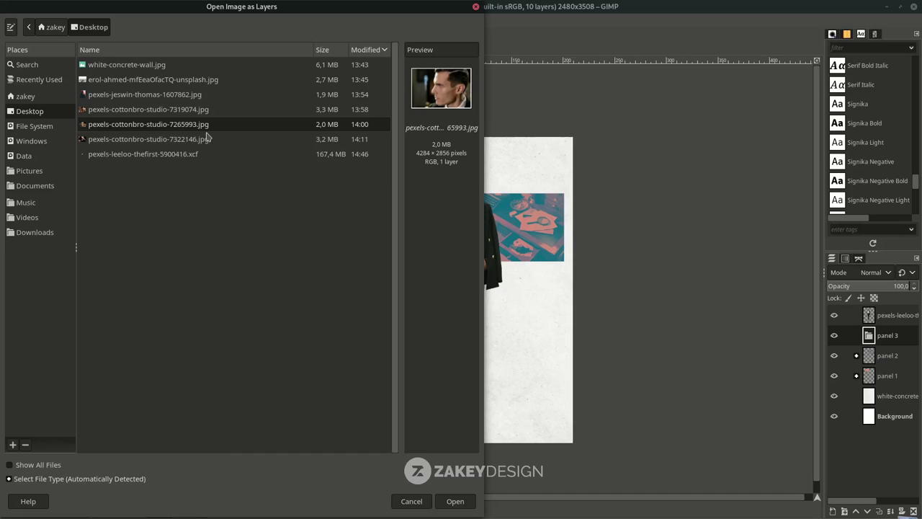
pyautogui.doubleClick(207, 126)
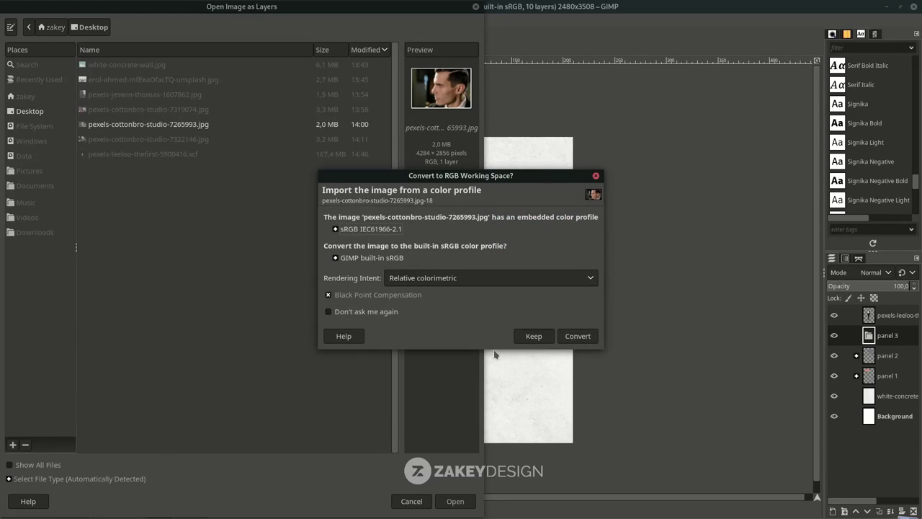
pyautogui.click(529, 337)
pyautogui.hotkey('shift', 's')
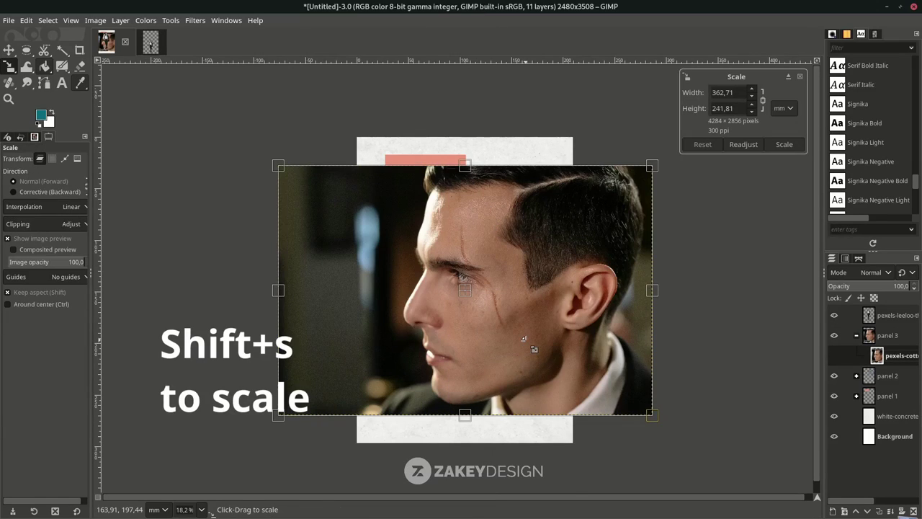
# Step: Scale the man's profile photo to about 1300×867 px and position it below the desk panel
pyautogui.moveTo(594, 353)
pyautogui.mouseDown()
pyautogui.moveTo(472, 297)
pyautogui.moveTo(501, 314)
pyautogui.mouseUp()
pyautogui.scroll(2, 556, 336)
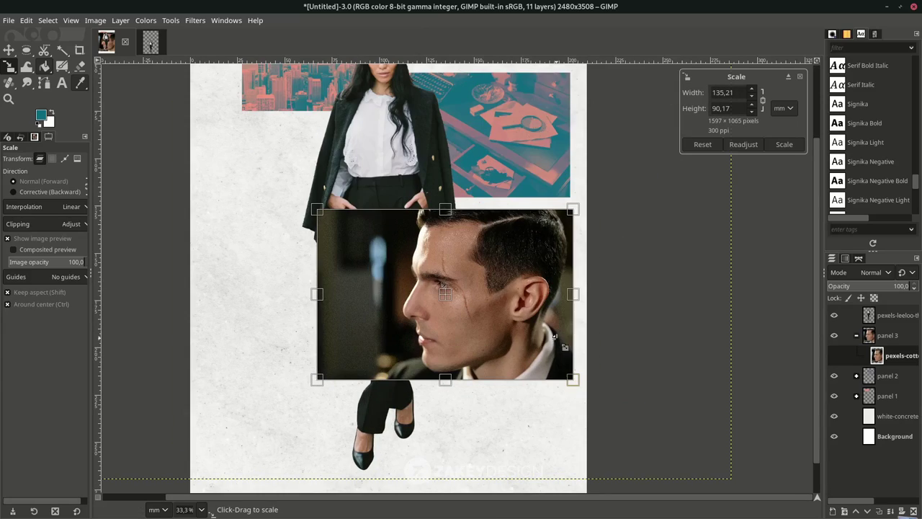
pyautogui.moveTo(569, 380); pyautogui.dragTo(543, 341)
pyautogui.moveTo(445, 294); pyautogui.dragTo(469, 280)
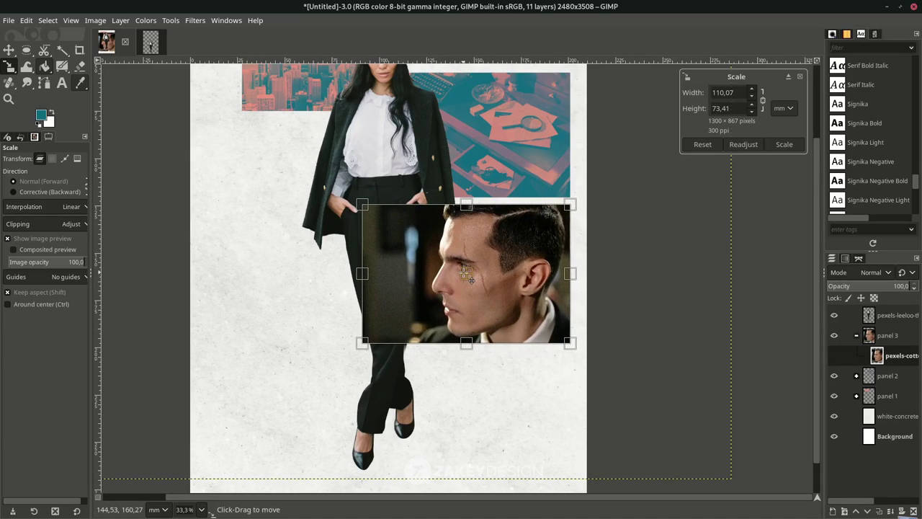
pyautogui.press('Return')
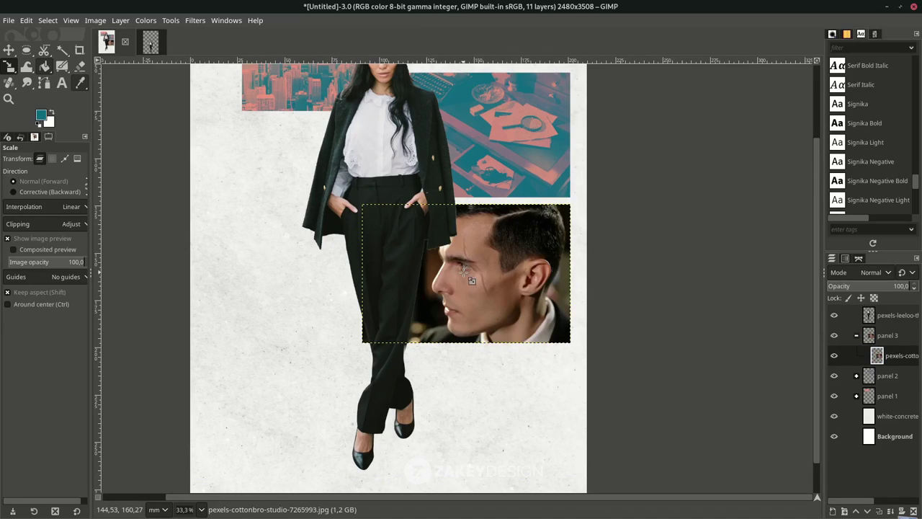
# Step: Add an empty 'effect #2' layer above the man's photo
pyautogui.click(833, 512)
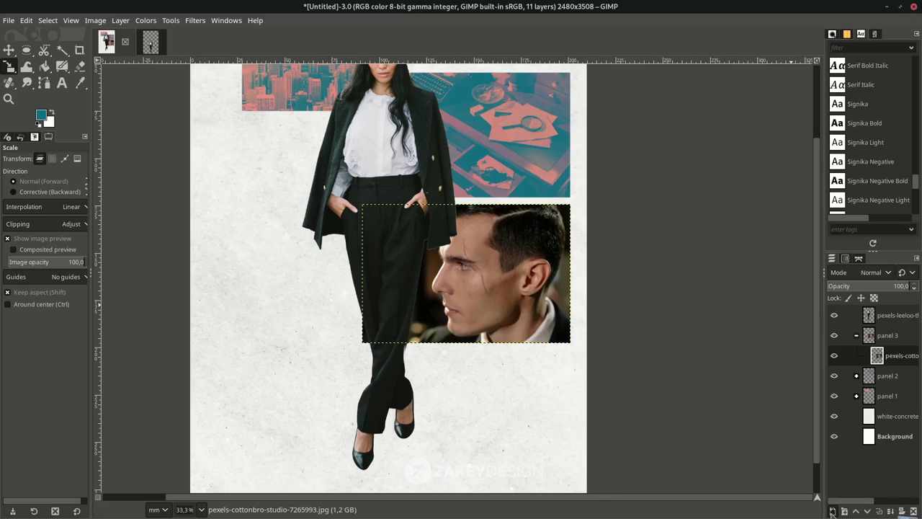
pyautogui.click(881, 502)
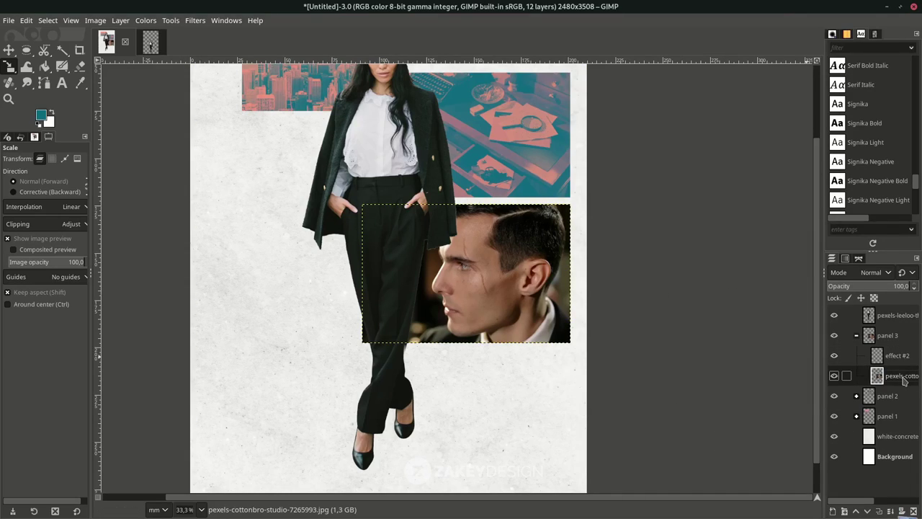
pyautogui.click(894, 375)
# Step: Fill effect #2 with teal, blend it in Exclusion mode, and clear the selection
pyautogui.click(896, 357)
pyautogui.click(26, 21)
pyautogui.click(43, 244)
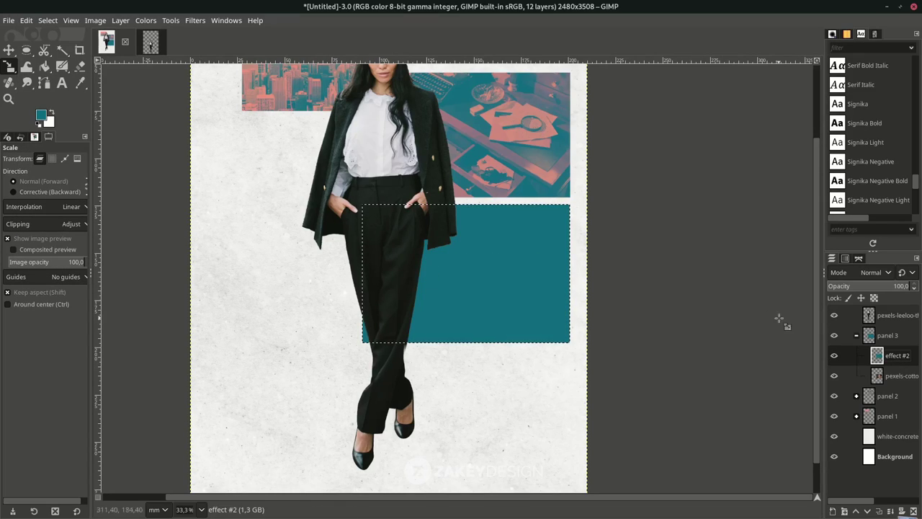
pyautogui.click(878, 277)
pyautogui.scroll(-5, 886, 400)
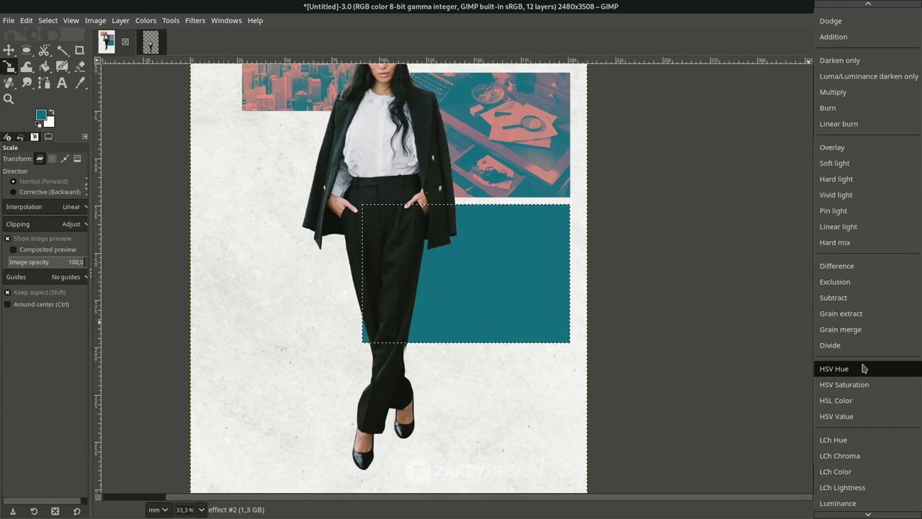
pyautogui.click(850, 281)
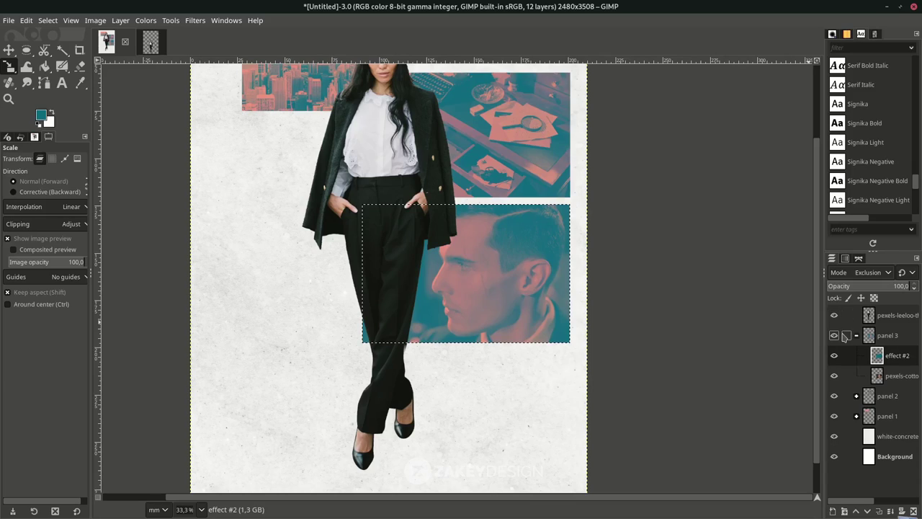
pyautogui.click(48, 20)
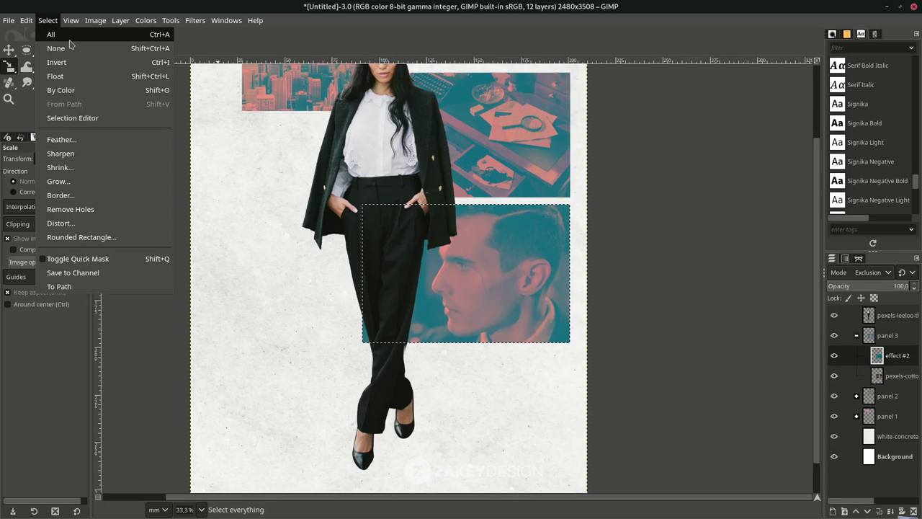
pyautogui.click(72, 48)
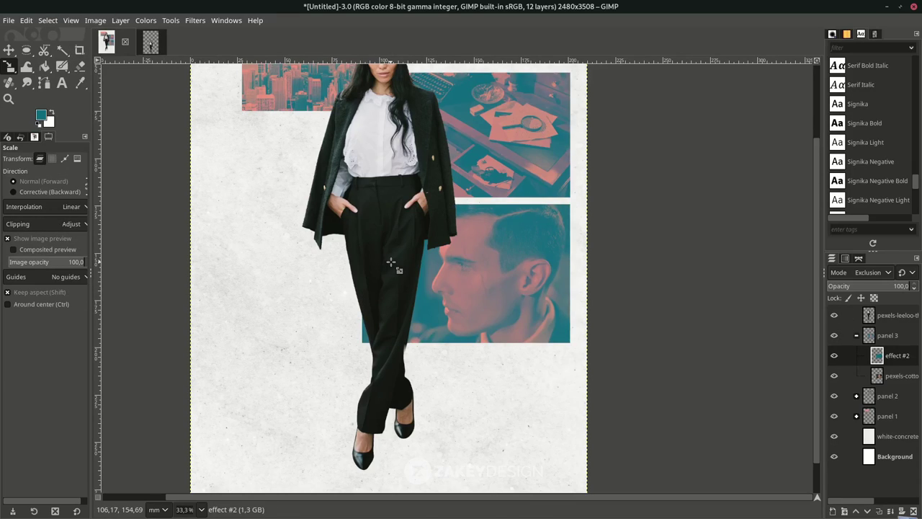
pyautogui.scroll(-2, 392, 262)
pyautogui.scroll(1, 400, 276)
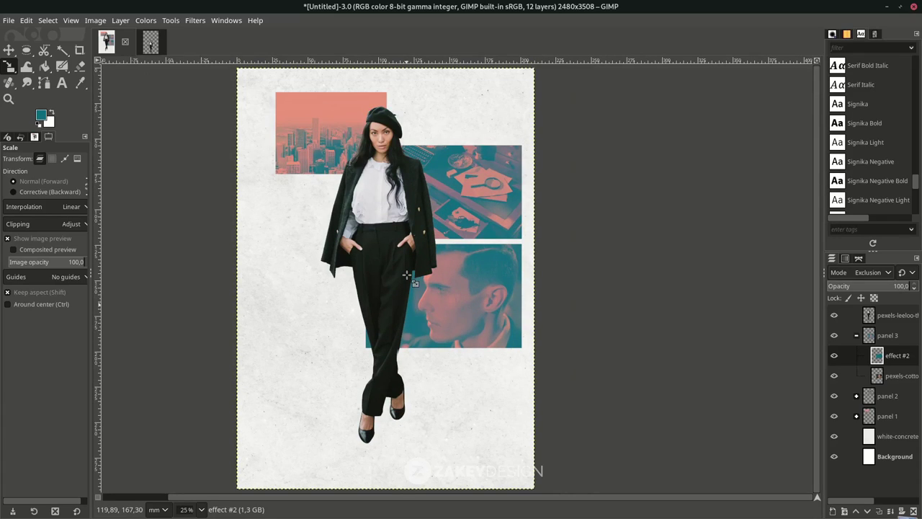
# Step: Create a new layer group named 'panel 4' below the woman cutout layer
pyautogui.click(893, 315)
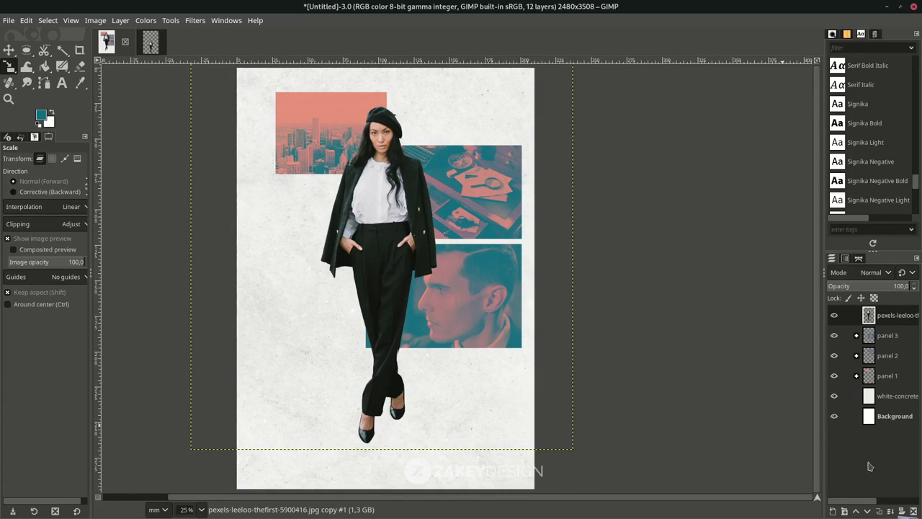
pyautogui.click(845, 511)
pyautogui.doubleClick(888, 317)
pyautogui.write('panel 4')
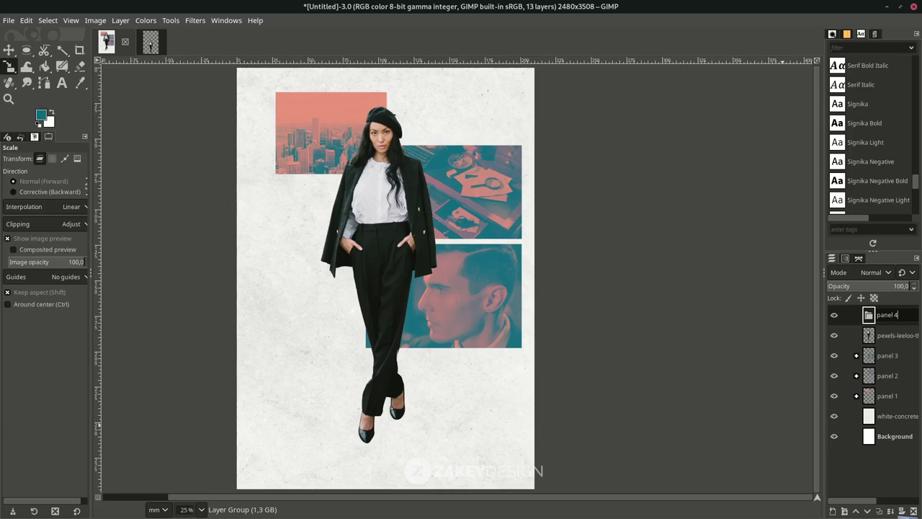
pyautogui.press('Return')
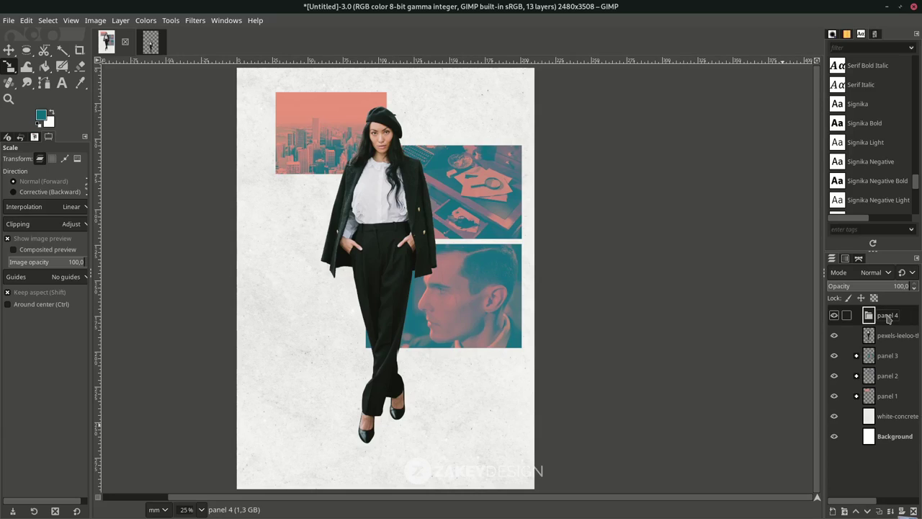
pyautogui.moveTo(888, 320); pyautogui.dragTo(892, 348)
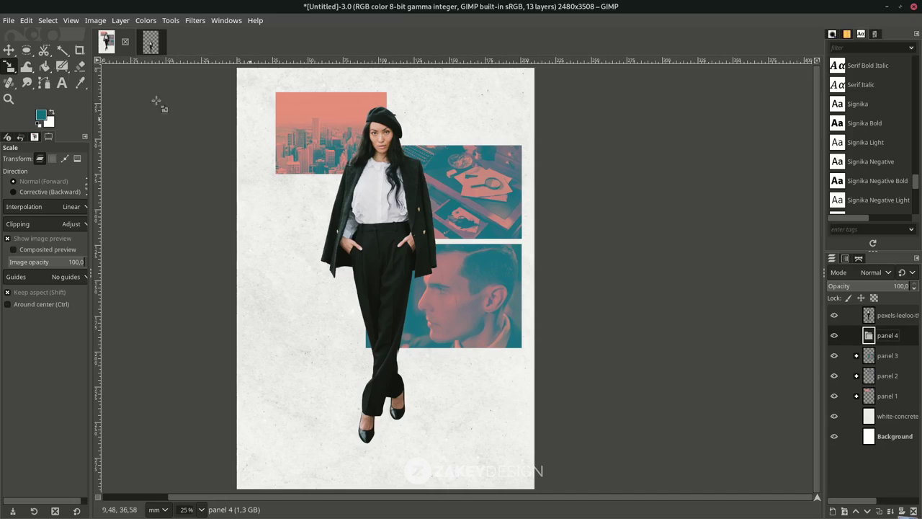
# Step: Open pexels-jeswin-thomas-1607862.jpg as a layer
pyautogui.click(7, 20)
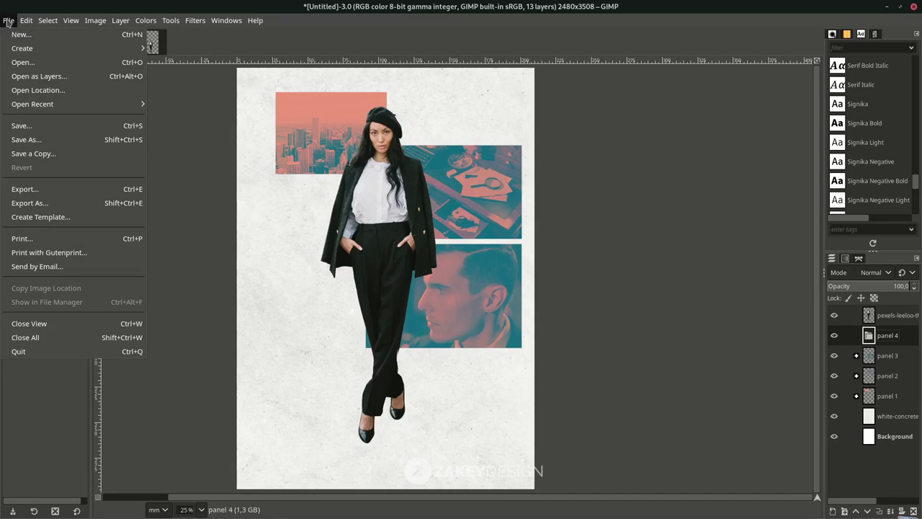
pyautogui.click(38, 76)
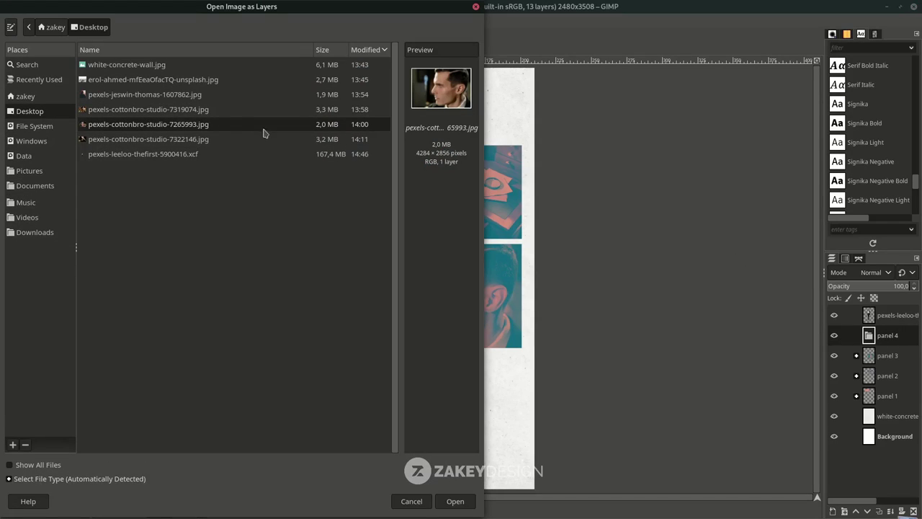
pyautogui.click(145, 99)
pyautogui.click(453, 499)
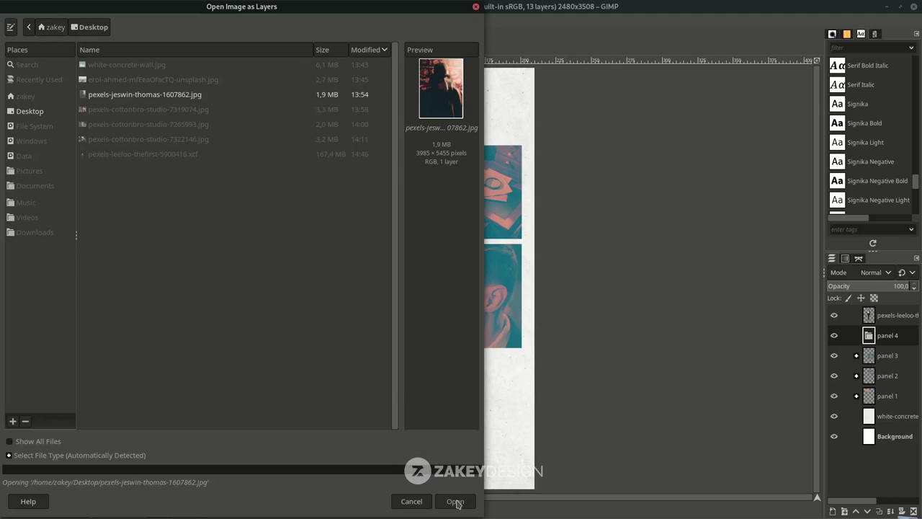
# Step: Keep the colour profile, then scale the man-in-hat photo to 1093×1497 px at the left
pyautogui.click(529, 335)
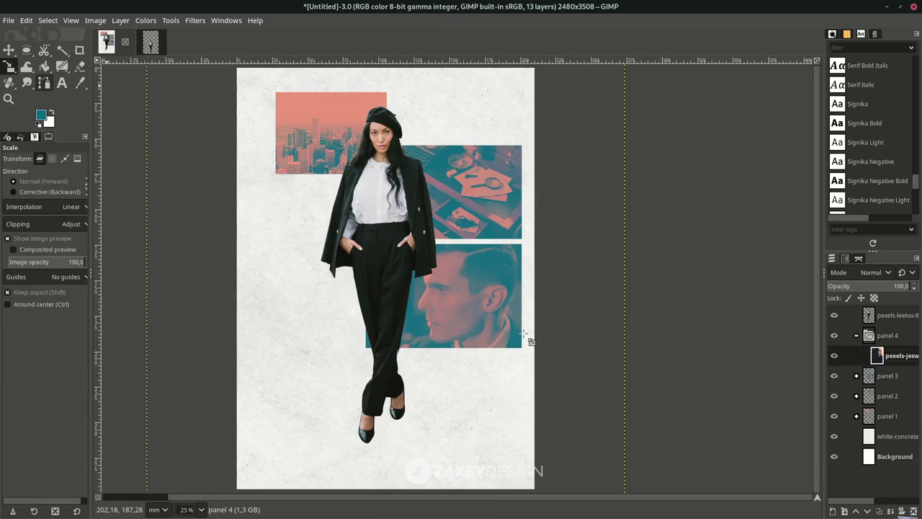
pyautogui.hotkey('shift', 's')
pyautogui.click(451, 352)
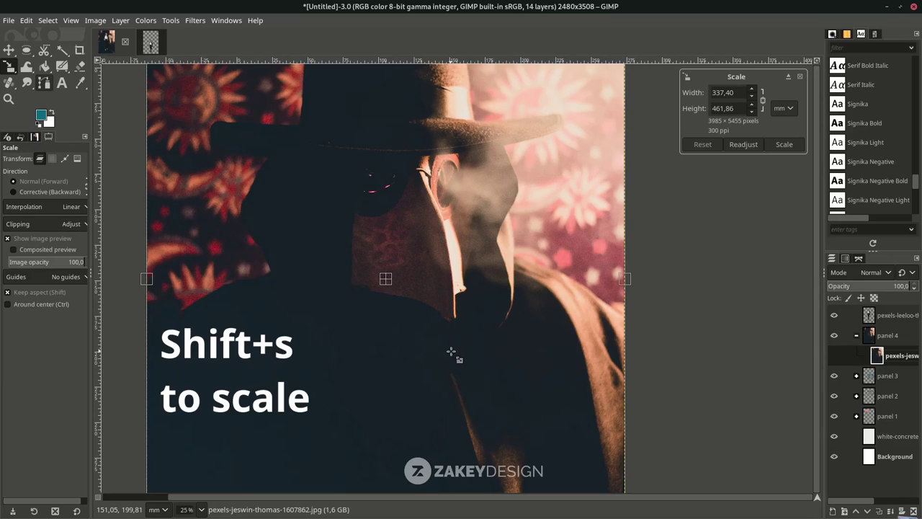
pyautogui.moveTo(528, 364)
pyautogui.mouseDown()
pyautogui.moveTo(220, 99)
pyautogui.moveTo(315, 182)
pyautogui.mouseUp()
pyautogui.moveTo(386, 278); pyautogui.dragTo(317, 274)
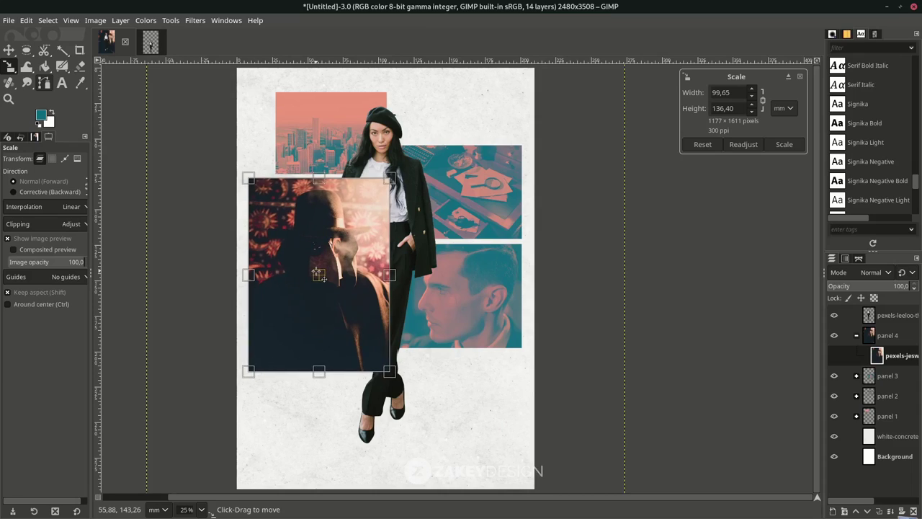
pyautogui.moveTo(247, 371); pyautogui.dragTo(257, 357)
pyautogui.press('Return')
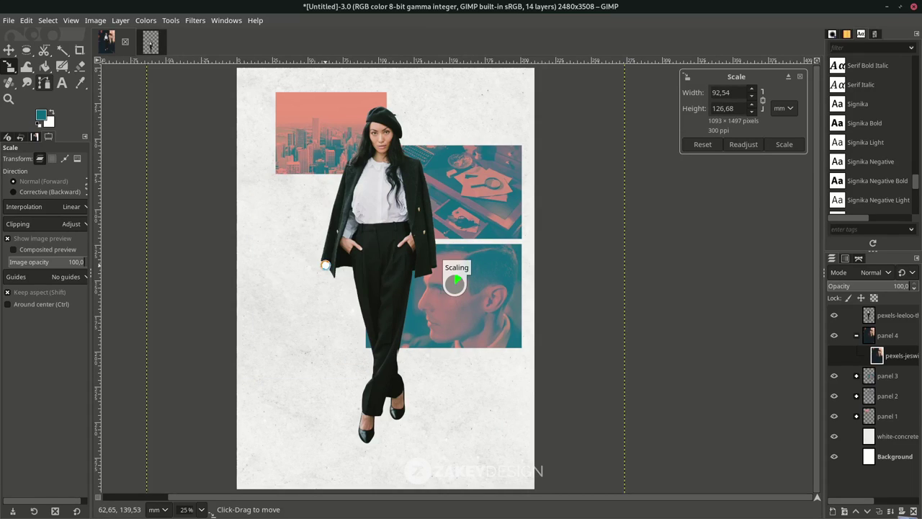
# Step: Mirror the photo horizontally and load its layer alpha as a selection
pyautogui.click(11, 67)
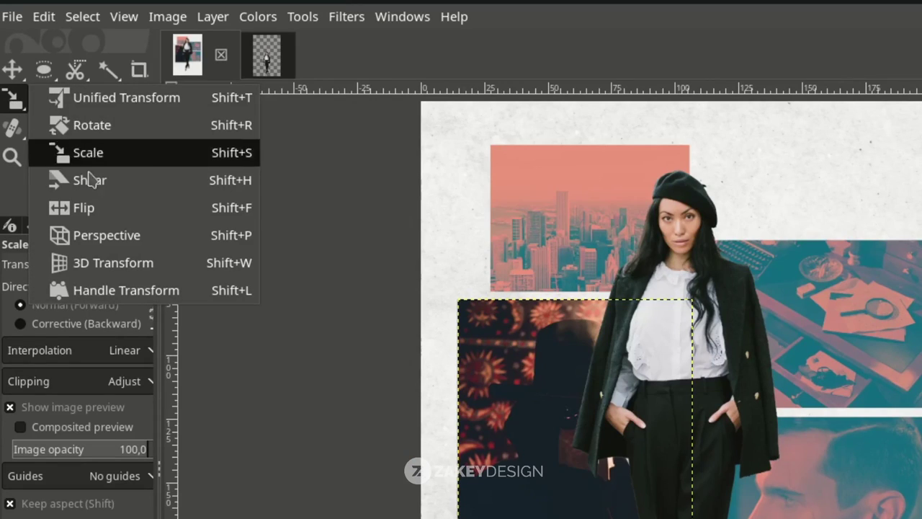
pyautogui.click(94, 207)
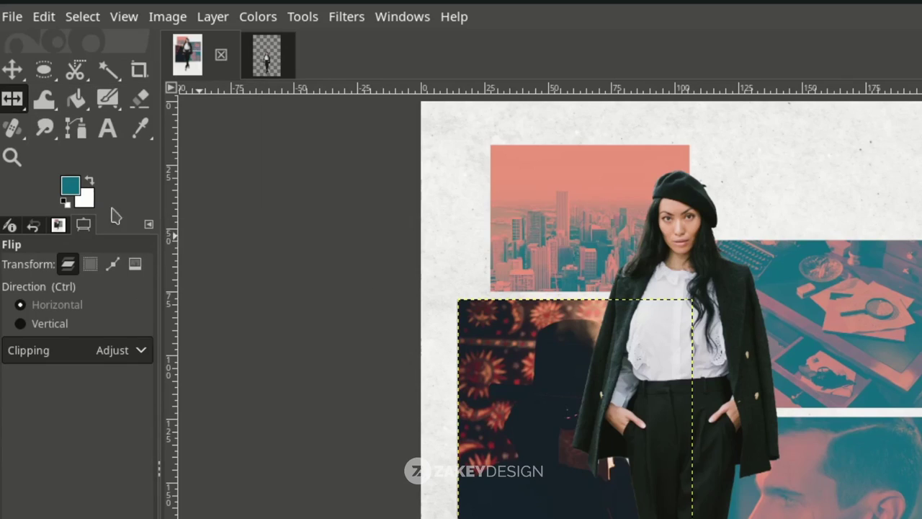
pyautogui.click(558, 472)
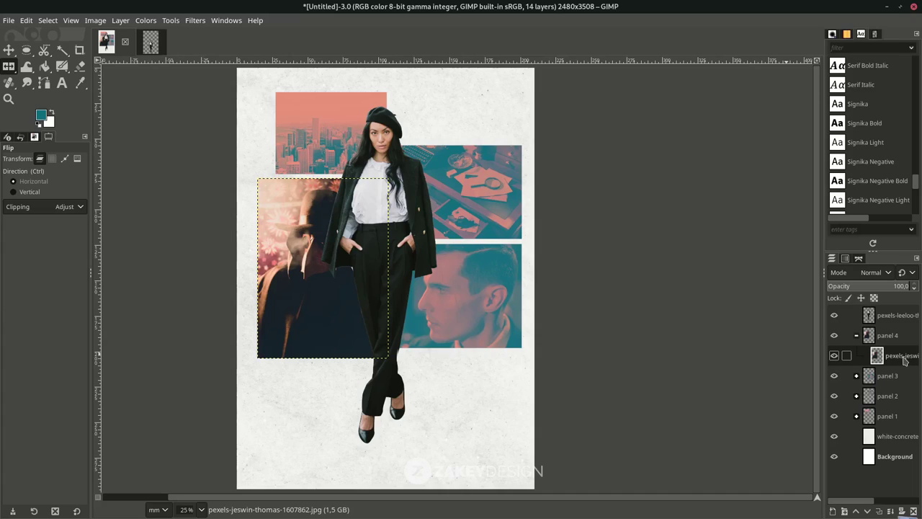
pyautogui.rightClick(904, 360)
pyautogui.click(891, 367)
# Step: Add an effect layer filled with teal in Exclusion mode, deselect, and collapse panel 4
pyautogui.click(833, 510)
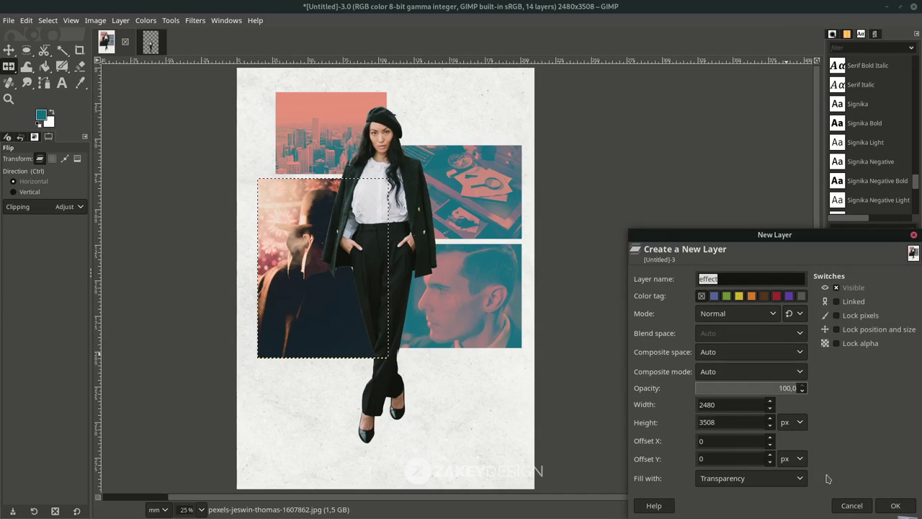
pyautogui.click(899, 510)
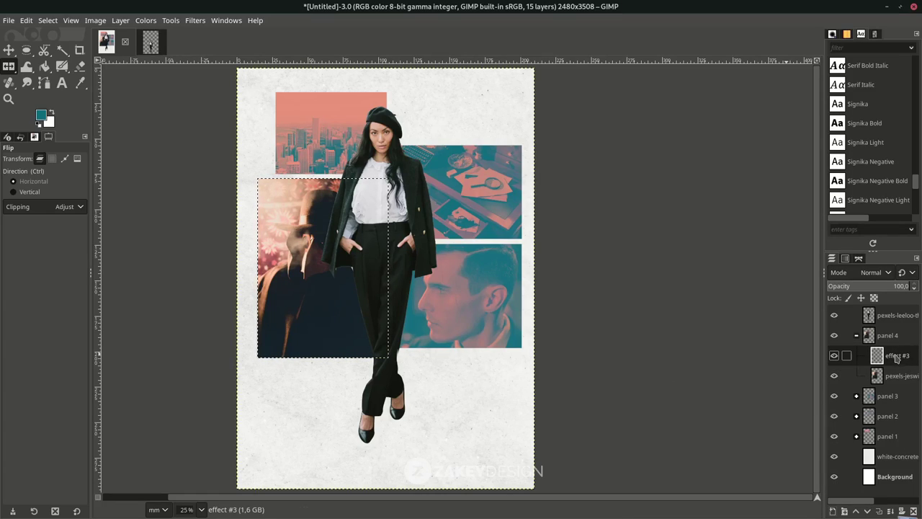
pyautogui.click(26, 20)
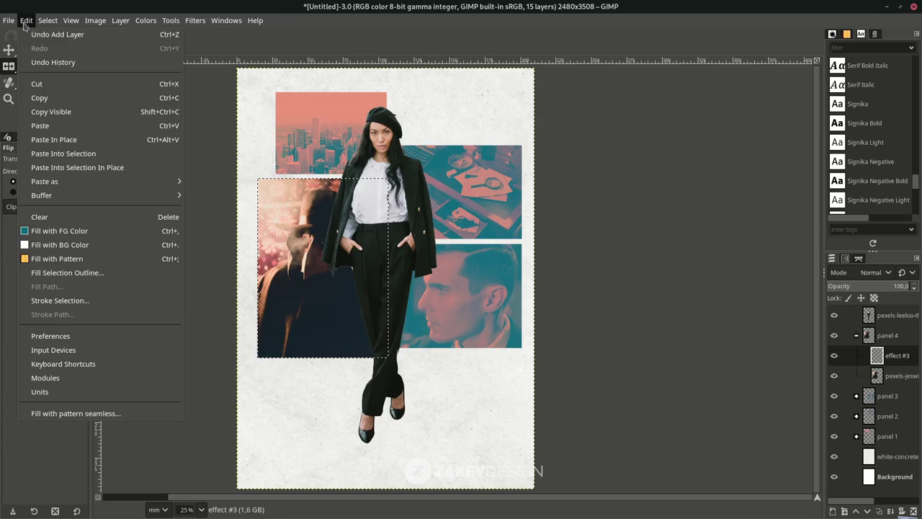
pyautogui.click(113, 229)
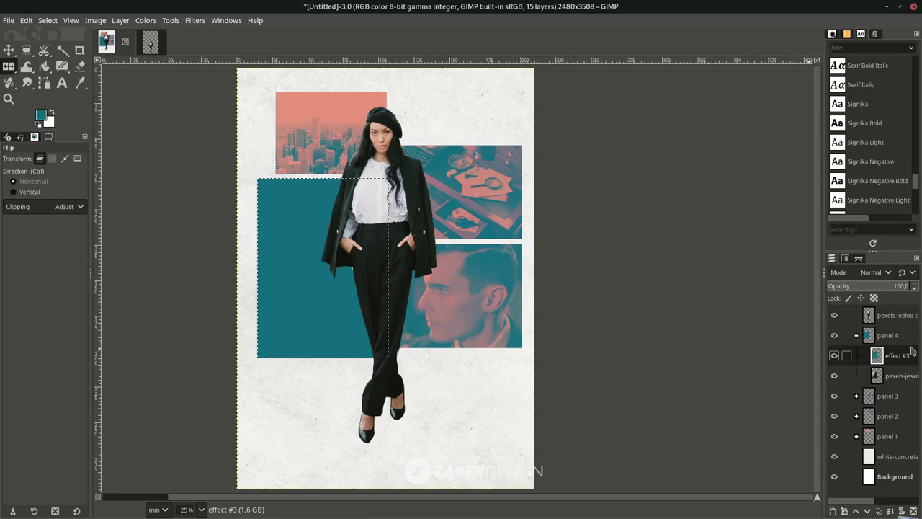
pyautogui.click(47, 20)
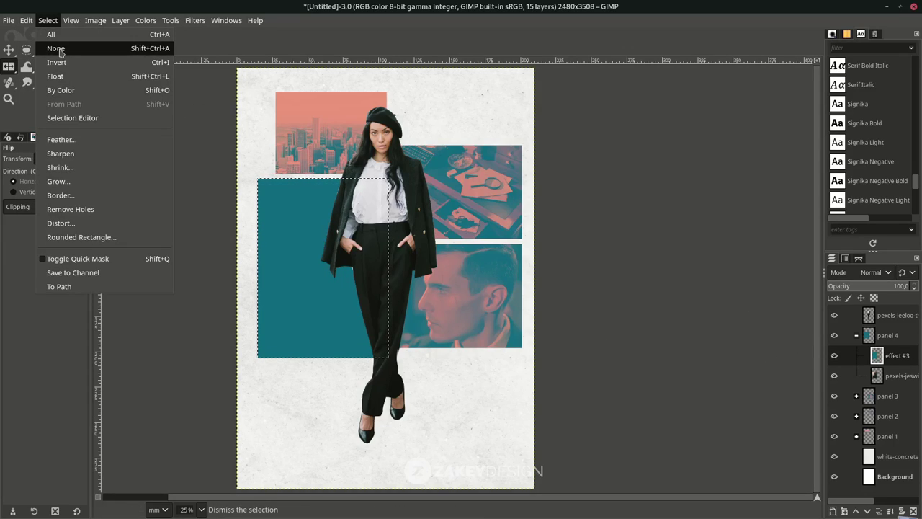
pyautogui.click(61, 49)
pyautogui.click(877, 274)
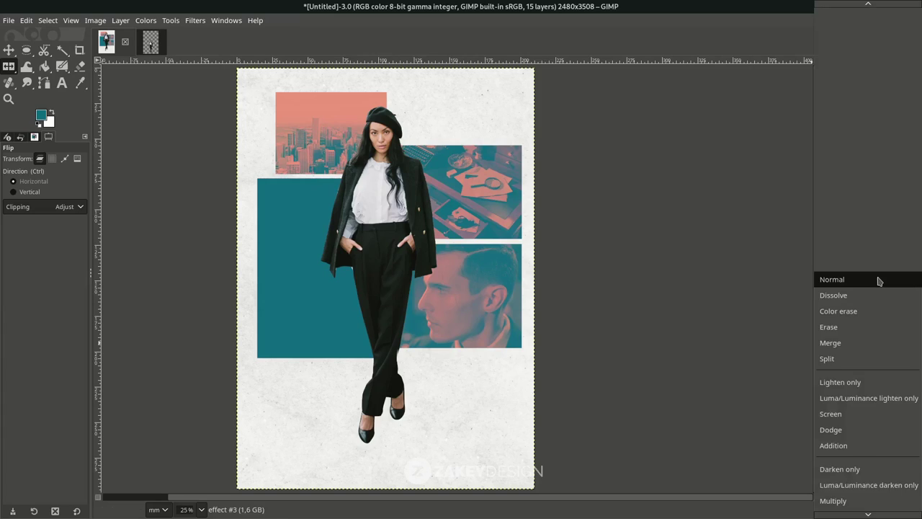
pyautogui.click(854, 298)
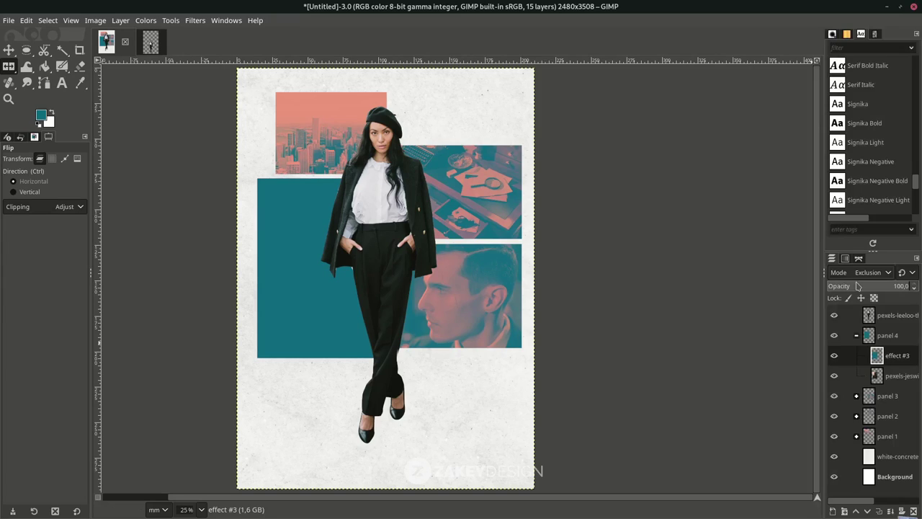
pyautogui.click(877, 317)
pyautogui.click(857, 337)
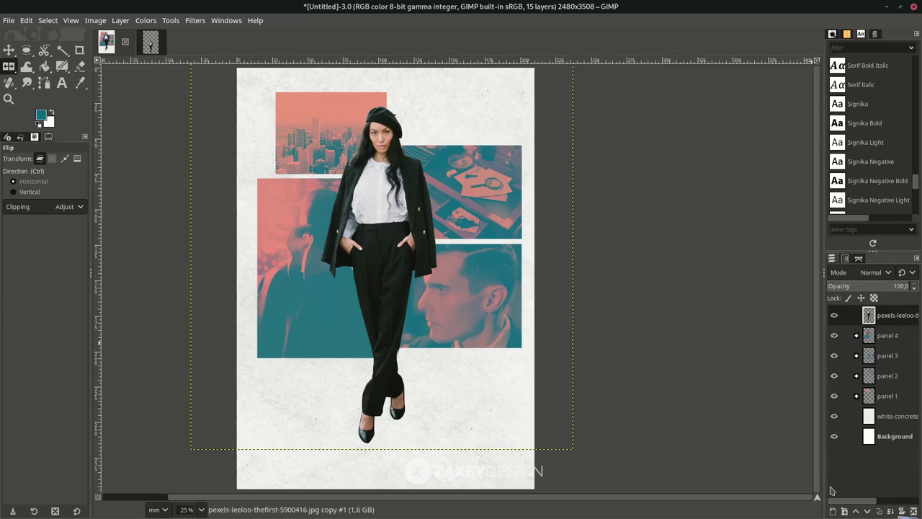
# Step: Create a layer group named 'panel 5' below the woman cutout layer
pyautogui.click(844, 511)
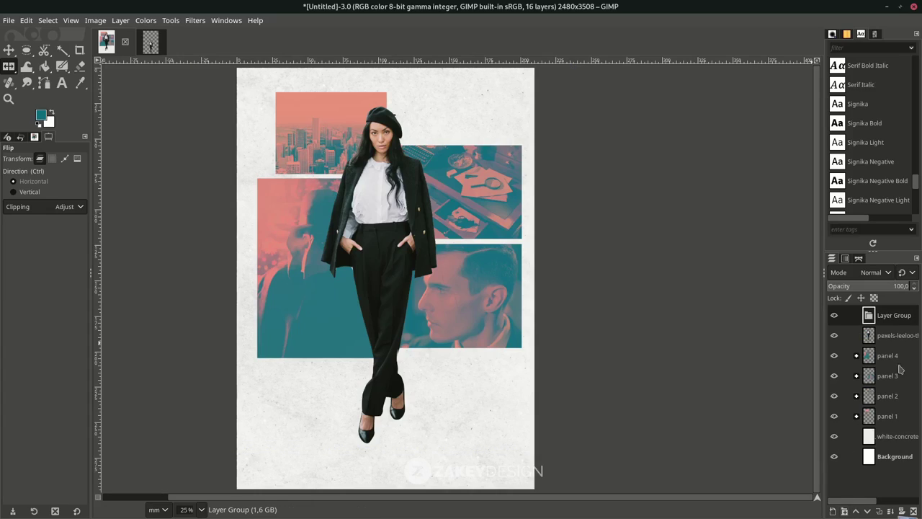
pyautogui.doubleClick(894, 317)
pyautogui.write('panel')
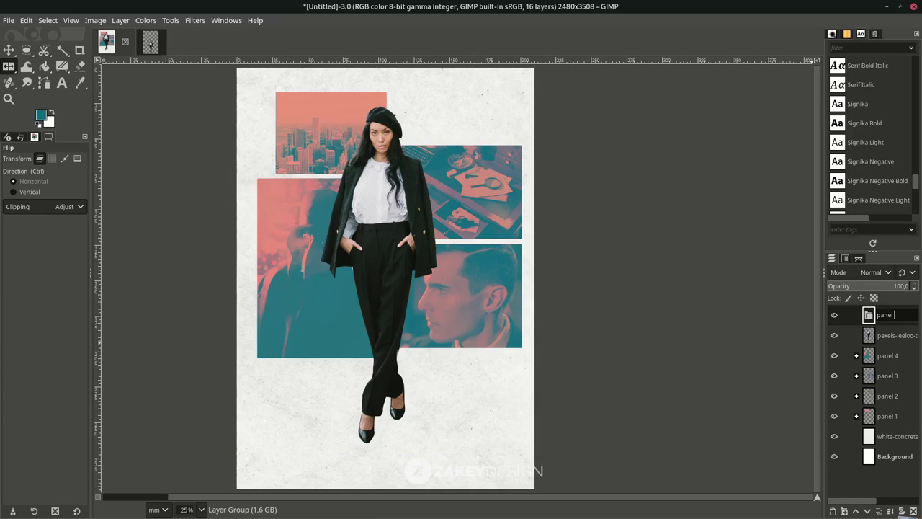
pyautogui.write(' 5')
pyautogui.press('Return')
pyautogui.moveTo(893, 321); pyautogui.dragTo(898, 350)
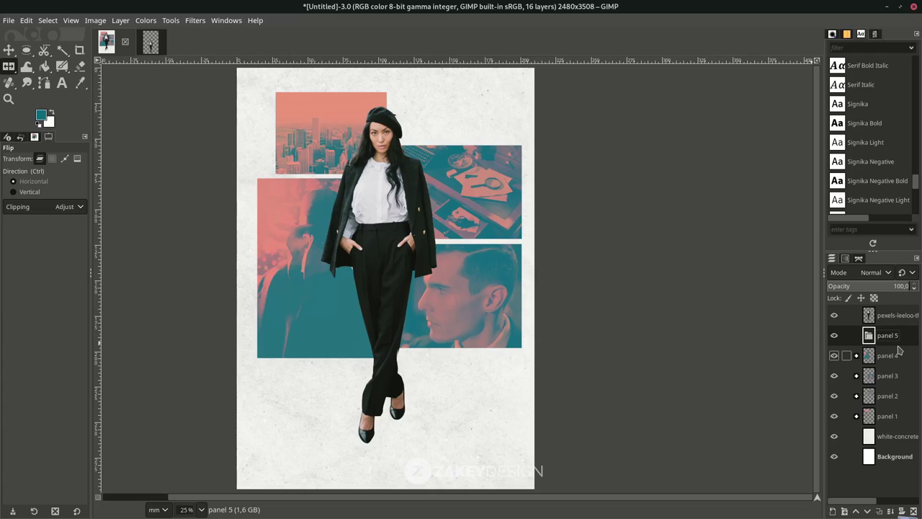
# Step: Import pexels-cottonbro-studio-7322146.jpg as a layer, keeping its embedded colour profile
pyautogui.click(8, 20)
pyautogui.click(32, 75)
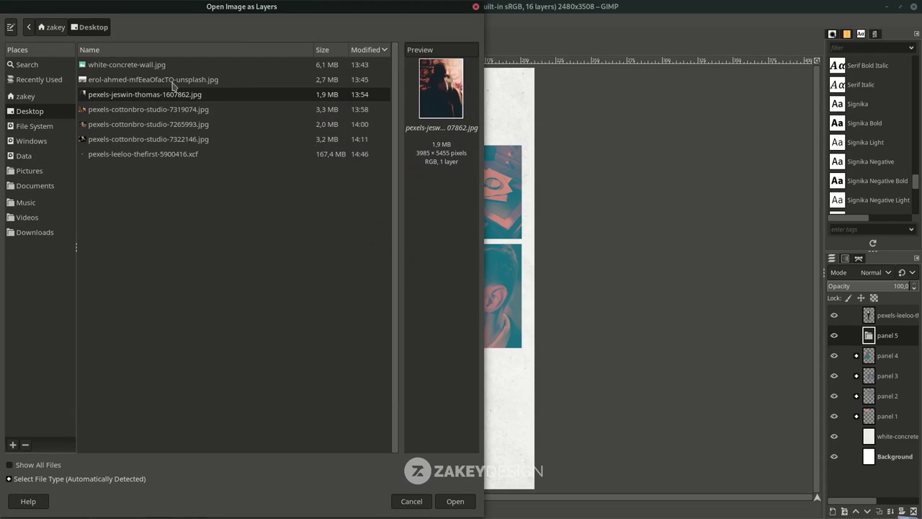
pyautogui.click(152, 141)
pyautogui.click(461, 509)
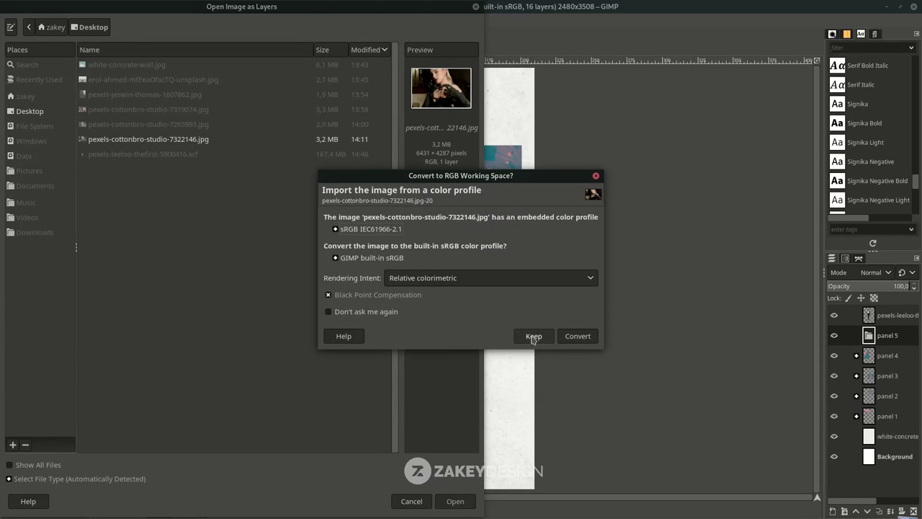
pyautogui.click(533, 335)
# Step: Scale the blonde telephone photo to 999×666 px, about 85 mm wide
pyautogui.click(530, 334)
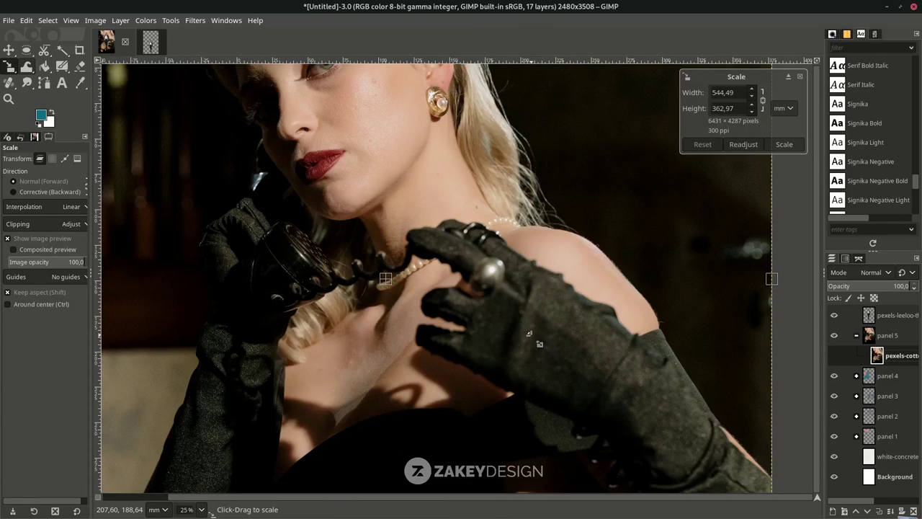
pyautogui.moveTo(530, 334)
pyautogui.mouseDown()
pyautogui.moveTo(402, 393)
pyautogui.moveTo(437, 403)
pyautogui.mouseUp()
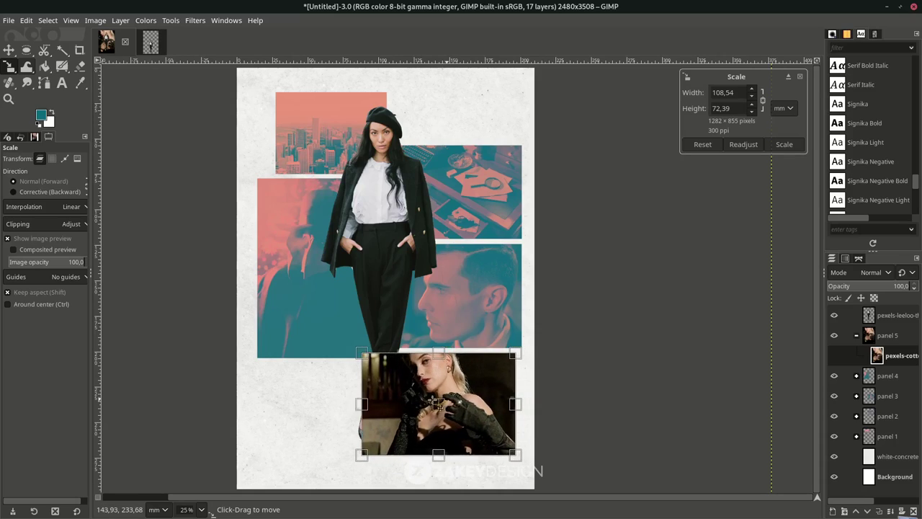
pyautogui.moveTo(515, 455); pyautogui.dragTo(497, 445)
pyautogui.moveTo(438, 406); pyautogui.dragTo(448, 409)
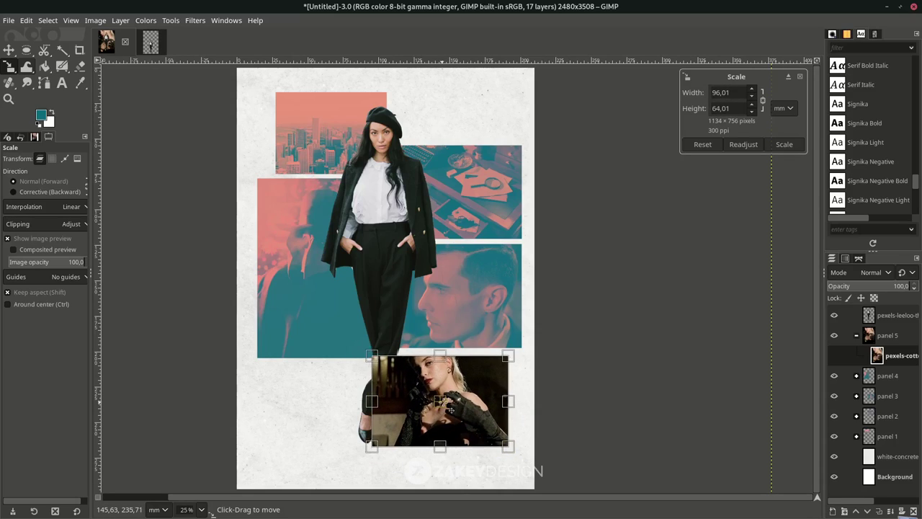
pyautogui.moveTo(508, 446); pyautogui.dragTo(491, 437)
pyautogui.moveTo(437, 395); pyautogui.dragTo(450, 395)
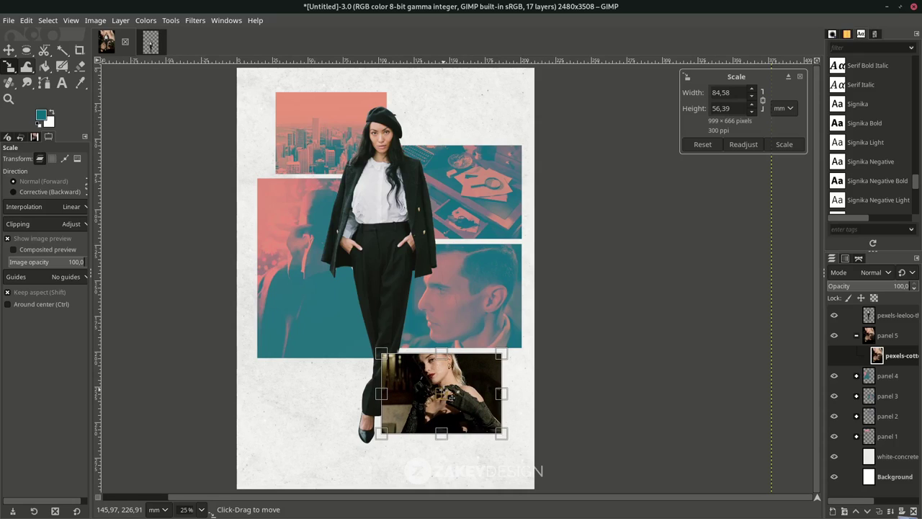
pyautogui.press('Return')
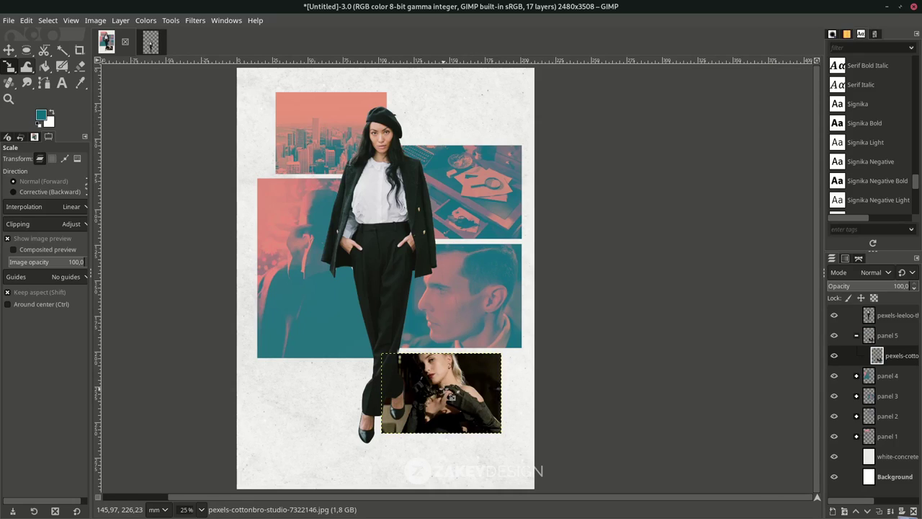
# Step: Nudge the photo slightly right and down into the lower panel
pyautogui.press('m')
pyautogui.keyDown('ctrl'); pyautogui.scroll(1, 440, 389); pyautogui.keyUp('ctrl')
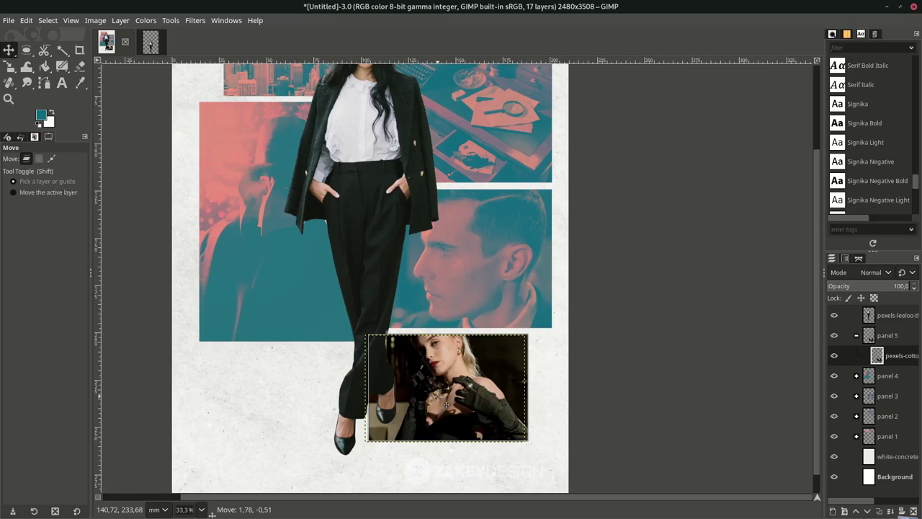
pyautogui.moveTo(435, 395); pyautogui.dragTo(441, 396)
pyautogui.keyDown('ctrl'); pyautogui.scroll(-1, 452, 398); pyautogui.keyUp('ctrl')
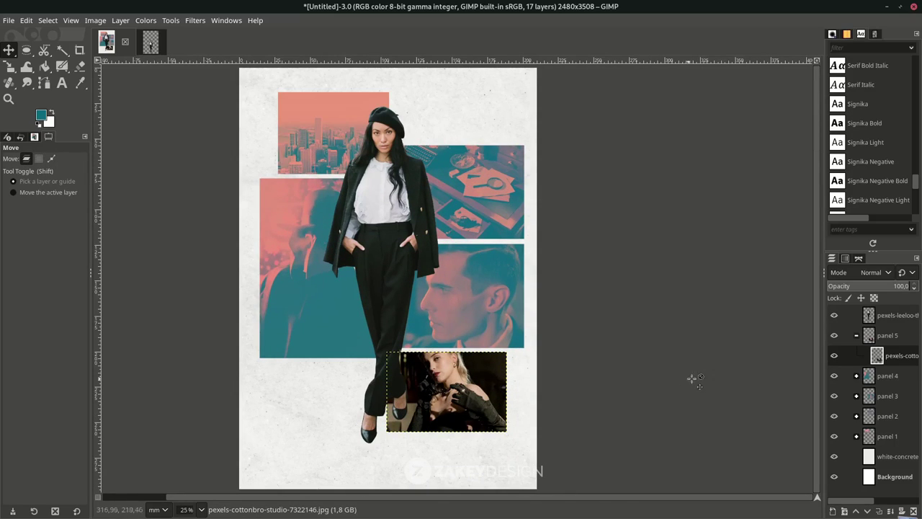
# Step: Add an 'effect #4' layer above the lower photo and fill it with teal
pyautogui.rightClick(897, 363)
pyautogui.click(890, 370)
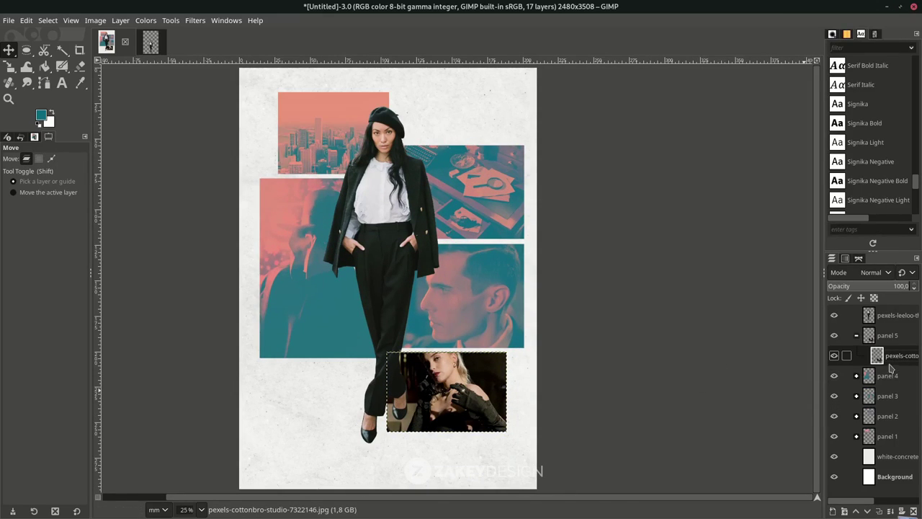
pyautogui.click(832, 511)
pyautogui.press('Return')
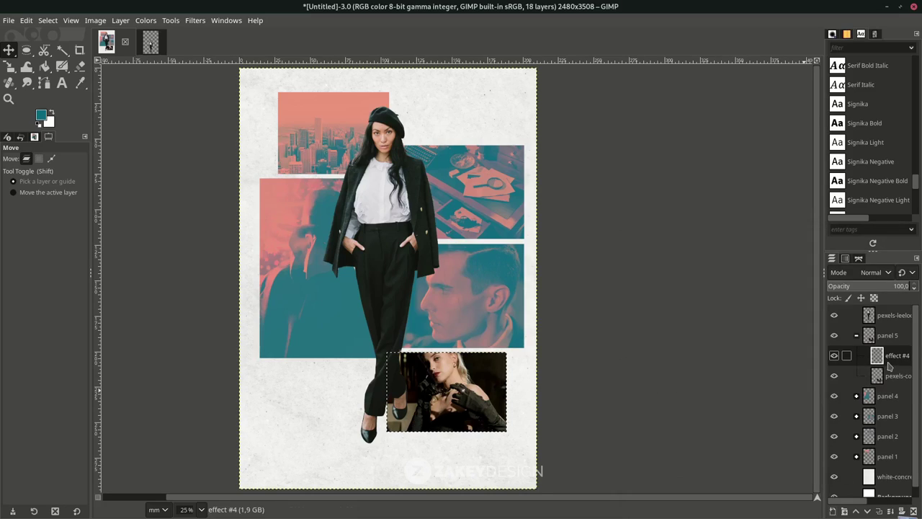
pyautogui.click(26, 21)
pyautogui.click(43, 228)
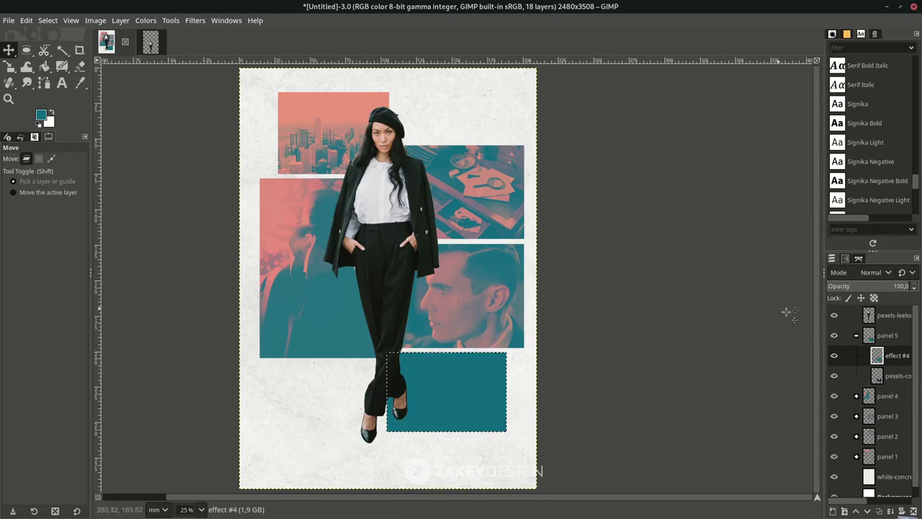
# Step: Set effect #4 to Exclusion, clear the selection, and collapse the panel 5 group
pyautogui.click(872, 272)
pyautogui.click(864, 331)
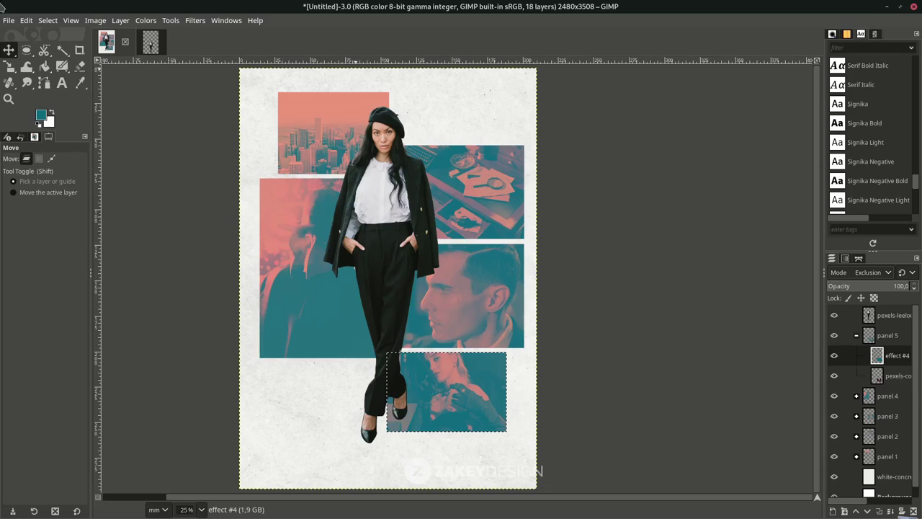
pyautogui.click(48, 20)
pyautogui.click(51, 45)
pyautogui.click(856, 337)
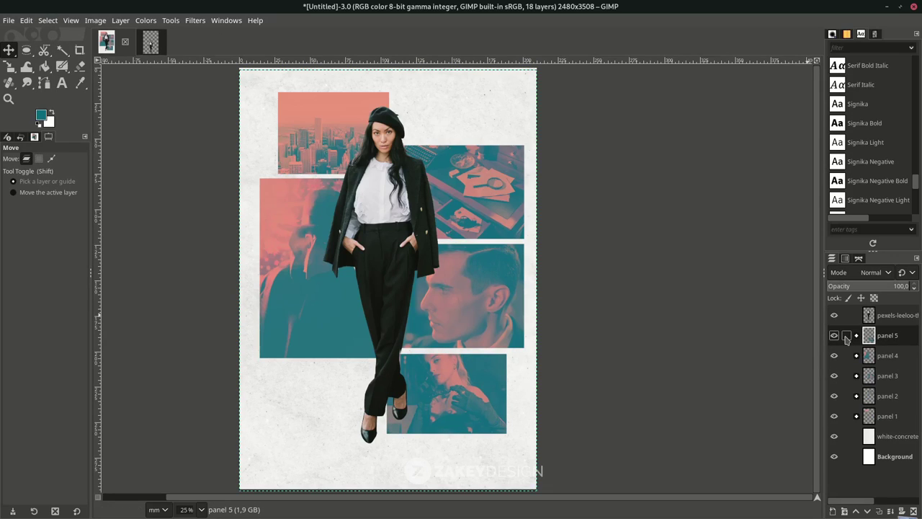
pyautogui.click(886, 317)
# Step: Add a 'SOPHIA' text layer near the top in the Staatliches font
pyautogui.press('t')
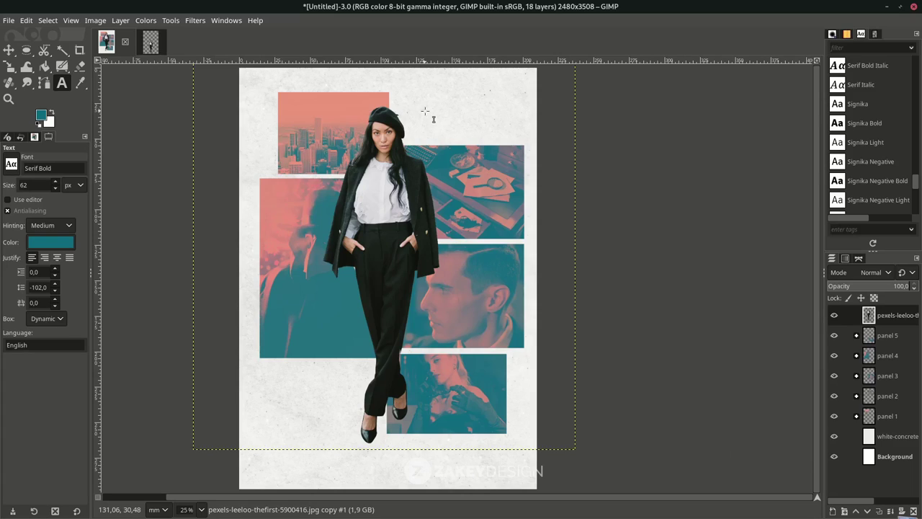
pyautogui.click(418, 104)
pyautogui.write('SOPHIAt')
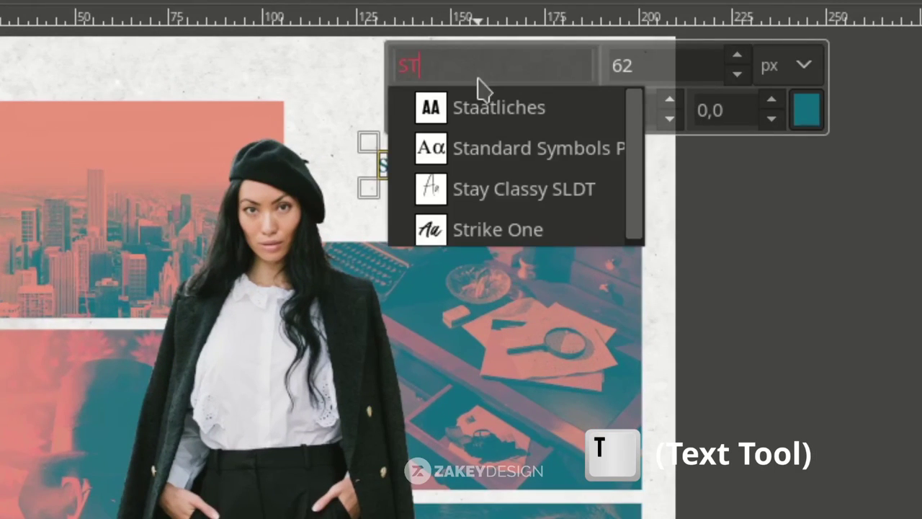
pyautogui.click(472, 107)
pyautogui.click(428, 182)
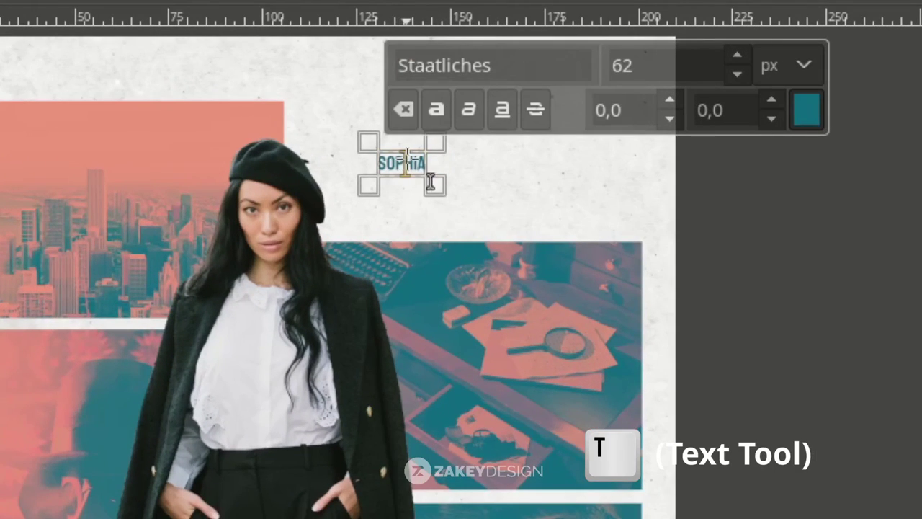
# Step: Set the SOPHIA title's font size to 330 px
pyautogui.hotkey('ctrl', 'a')
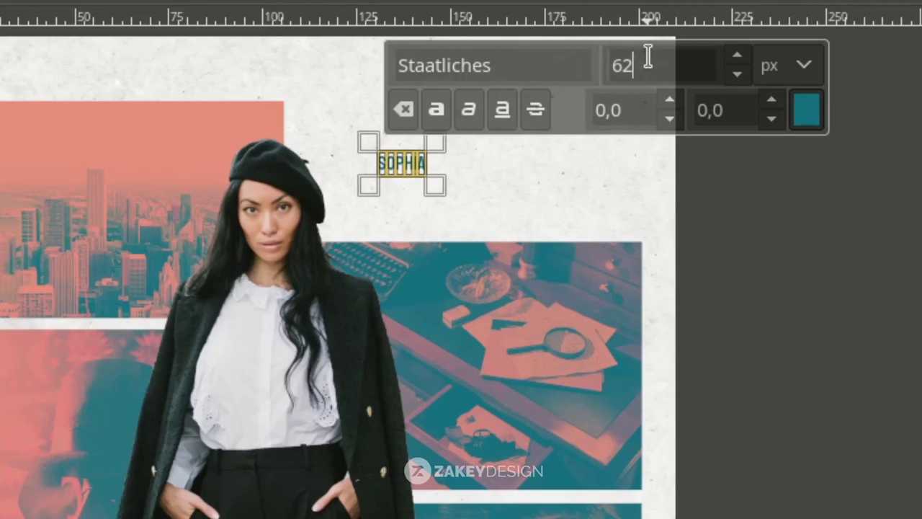
pyautogui.doubleClick(626, 65)
pyautogui.write('320')
pyautogui.press('Return')
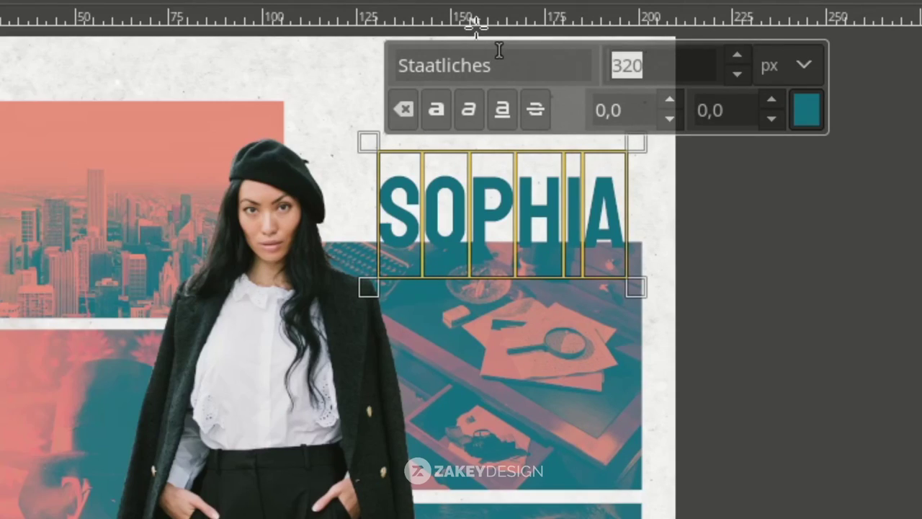
pyautogui.write('330')
pyautogui.press('Return')
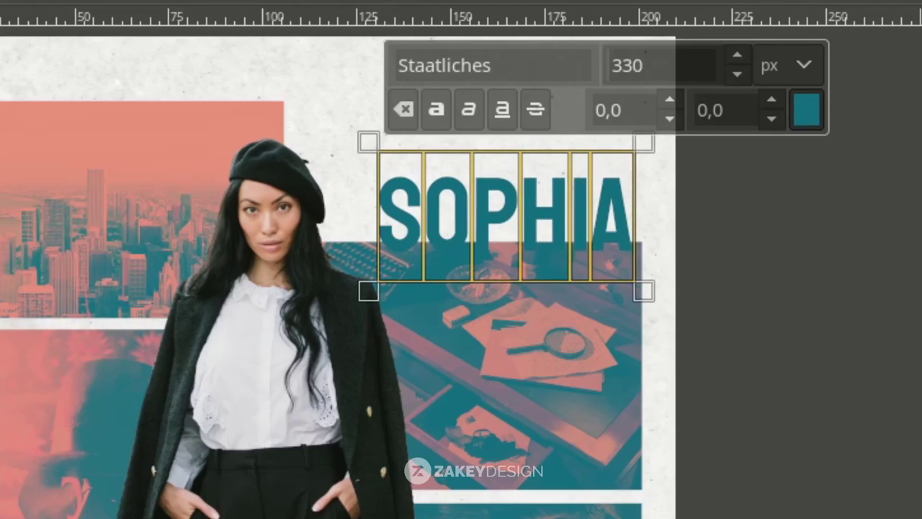
# Step: Move the SOPHIA title up and left near the poster top, then reselect its text
pyautogui.press('m')
pyautogui.moveTo(495, 221); pyautogui.dragTo(465, 196)
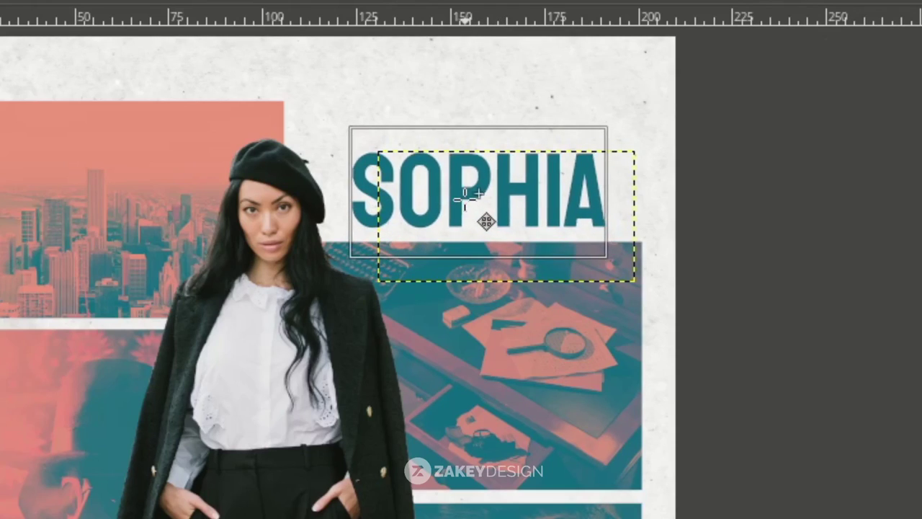
pyautogui.press('t')
pyautogui.click(477, 206)
pyautogui.hotkey('shift', 'ctrl', 'j')
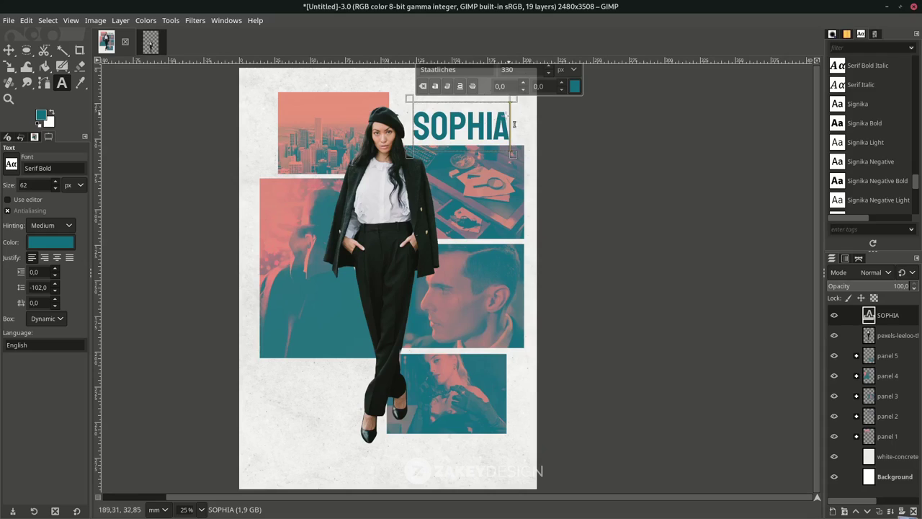
pyautogui.hotkey('ctrl', 'a')
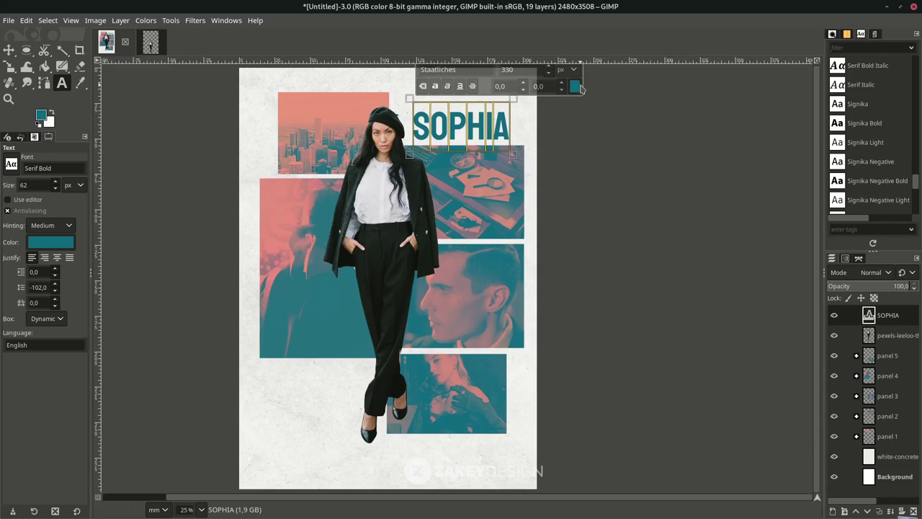
# Step: Recolour the selected SOPHIA text to salmon ec947e from the colour history
pyautogui.click(578, 86)
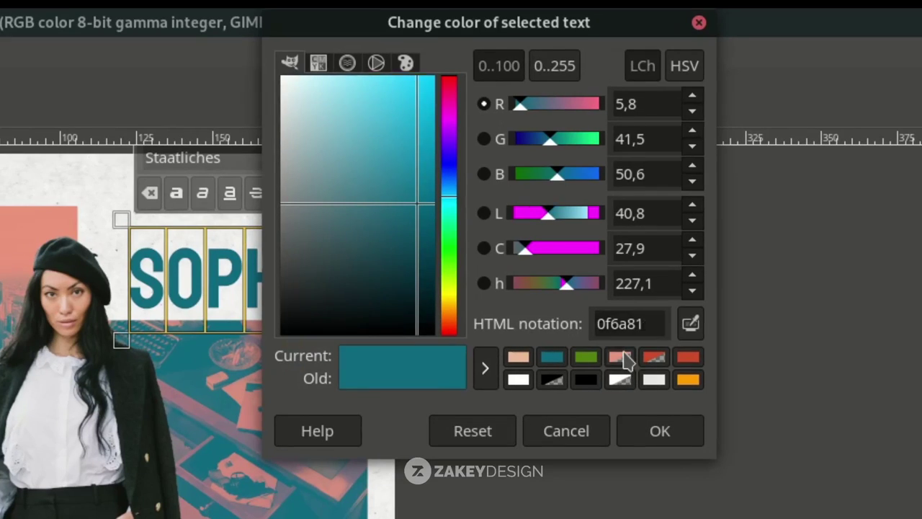
pyautogui.click(640, 164)
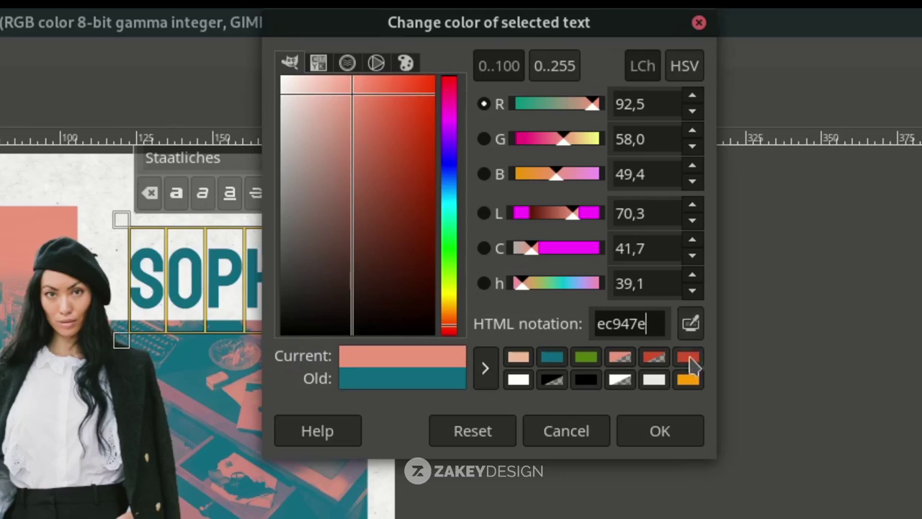
pyautogui.click(694, 432)
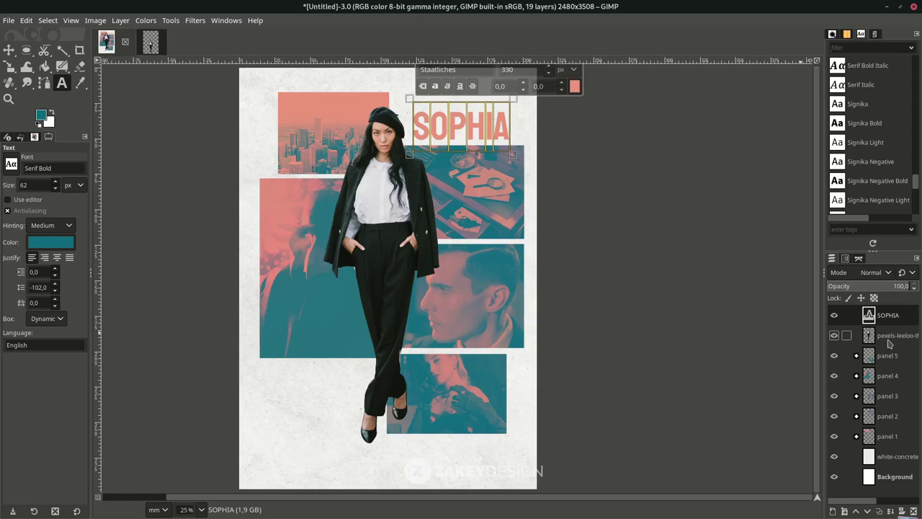
pyautogui.press('Escape')
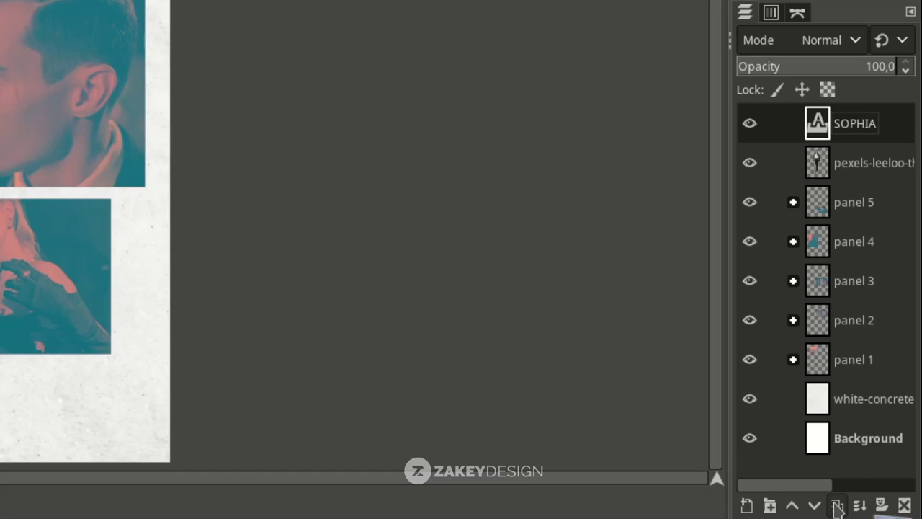
# Step: Duplicate SOPHIA into a lower-left copy retyped as THE at 170 px
pyautogui.click(901, 511)
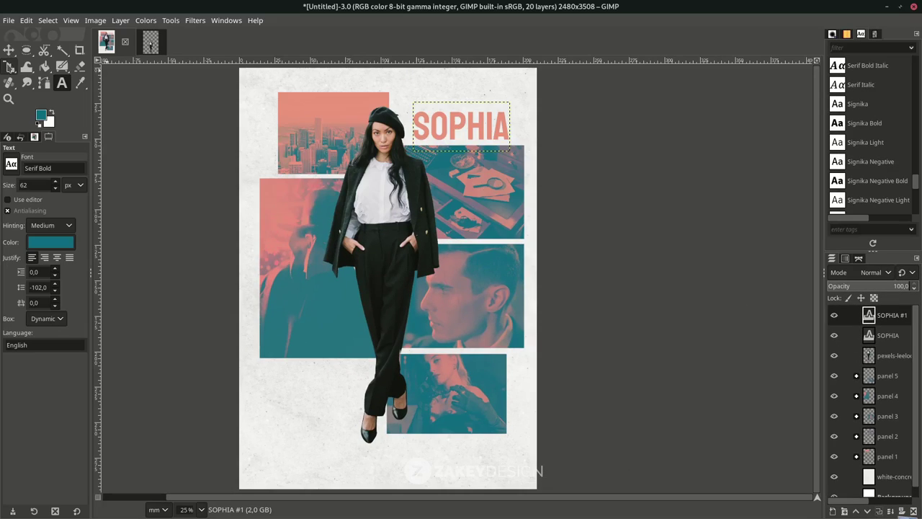
pyautogui.press('m')
pyautogui.moveTo(442, 138); pyautogui.dragTo(295, 391)
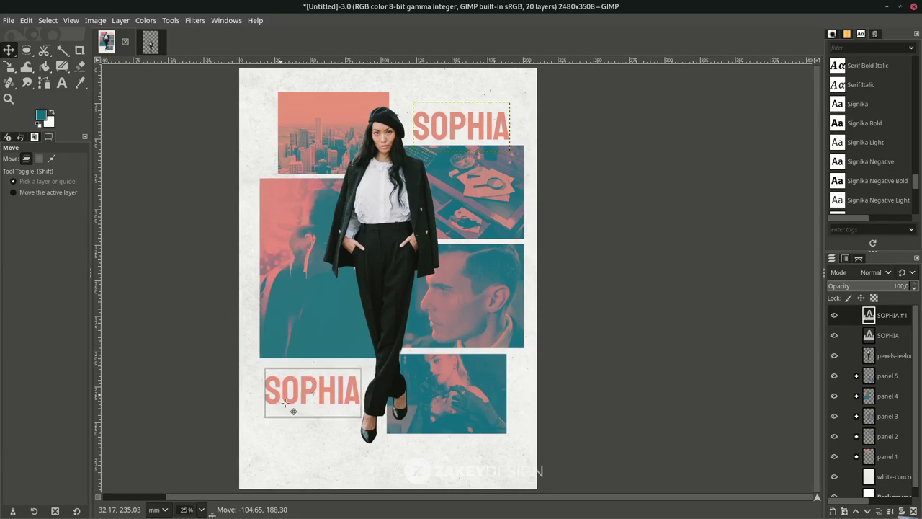
pyautogui.press('t')
pyautogui.click(308, 382)
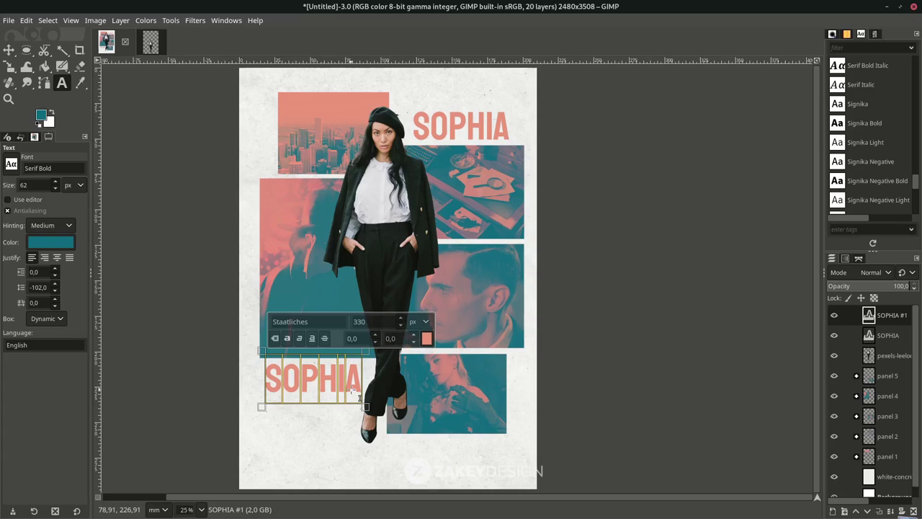
pyautogui.write('THE')
pyautogui.doubleClick(367, 321)
pyautogui.write('170')
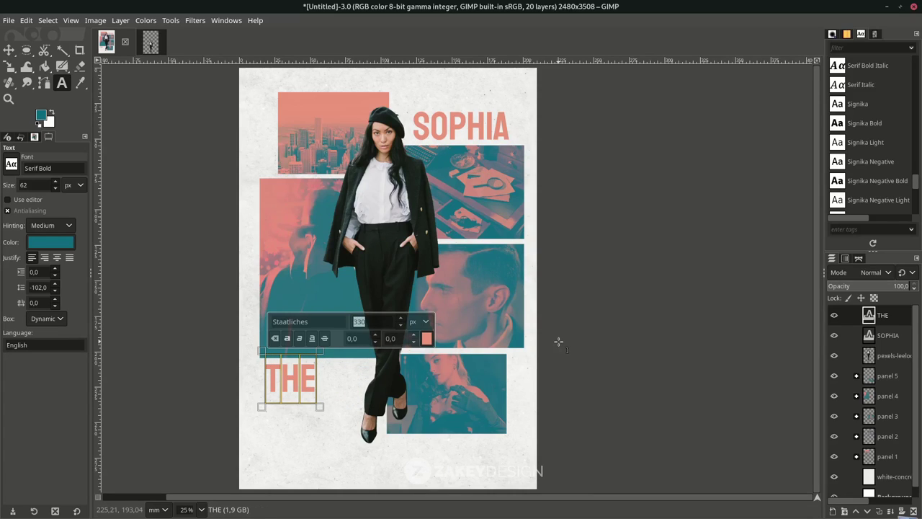
pyautogui.press('Return')
pyautogui.press('m')
pyautogui.keyDown('ctrl'); pyautogui.scroll(3, 267, 401); pyautogui.keyUp('ctrl')
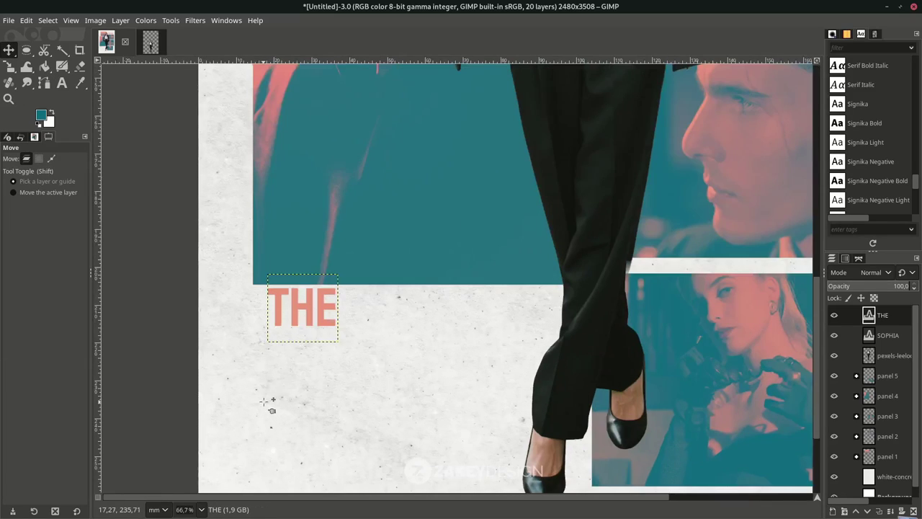
pyautogui.moveTo(327, 324); pyautogui.dragTo(361, 327)
pyautogui.keyDown('ctrl'); pyautogui.scroll(-1, 361, 327); pyautogui.keyUp('ctrl')
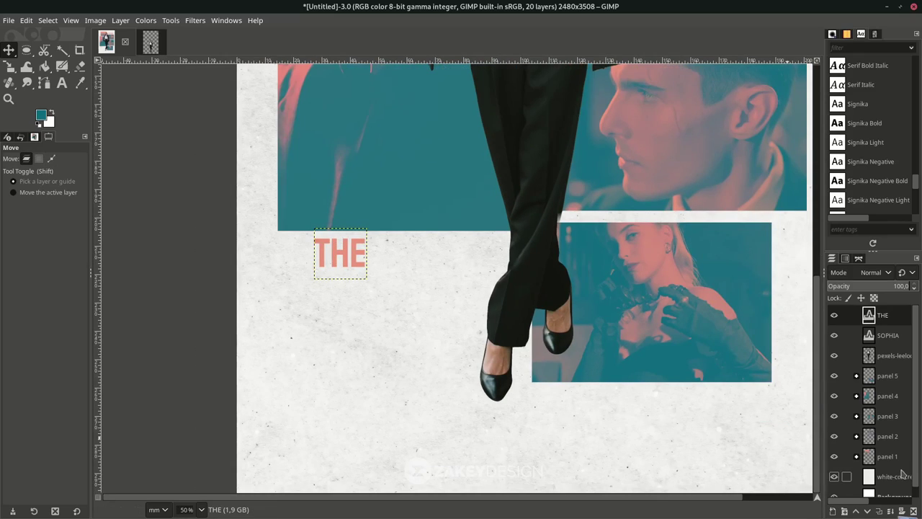
# Step: Duplicate THE into an ENIGMA line at 370 px, aligned beneath THE
pyautogui.click(879, 511)
pyautogui.moveTo(357, 265); pyautogui.dragTo(358, 306)
pyautogui.press('t')
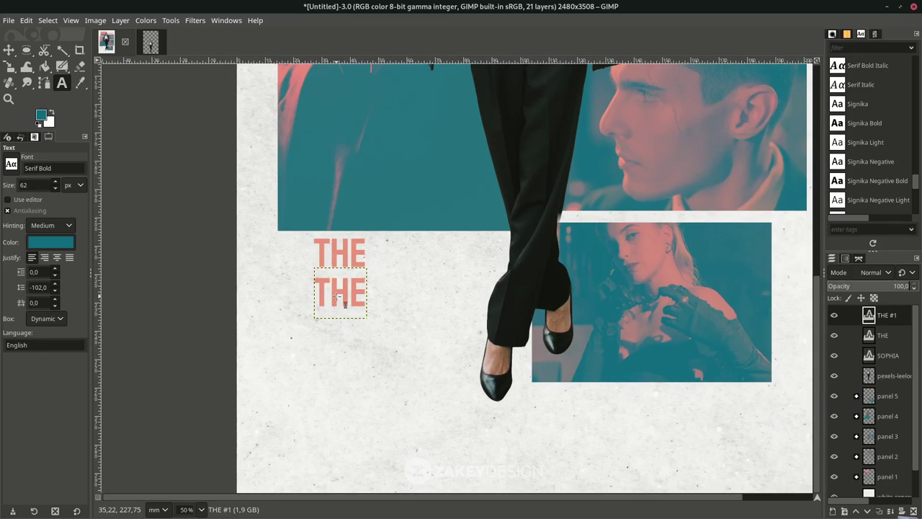
pyautogui.click(344, 304)
pyautogui.write('ENIG')
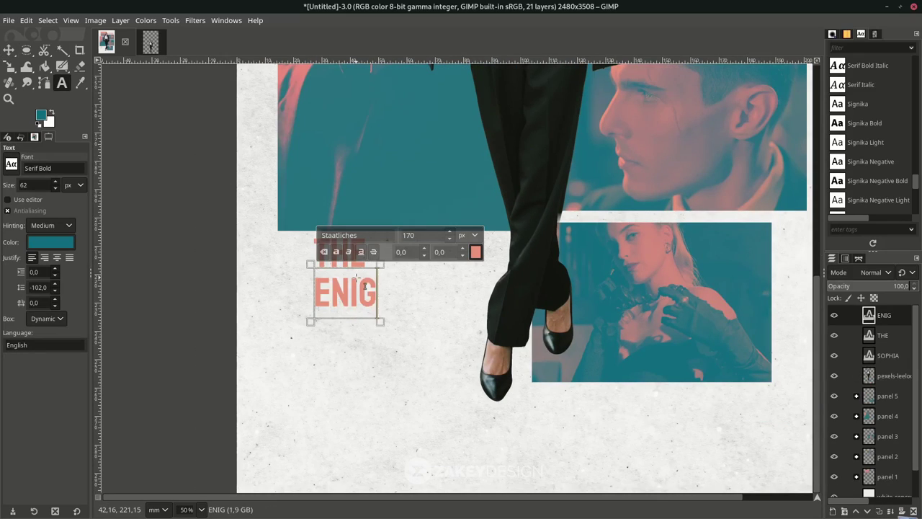
pyautogui.write('MA')
pyautogui.write('370')
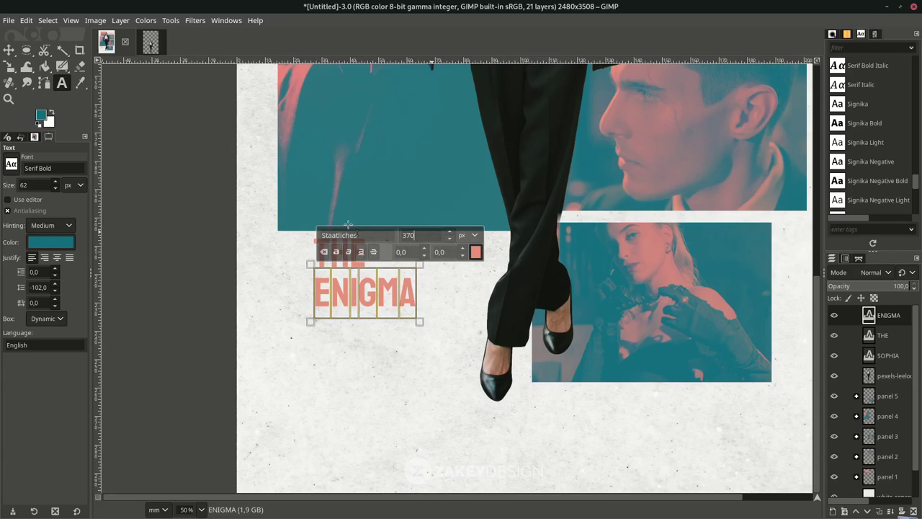
pyautogui.press('Return')
pyautogui.press('m')
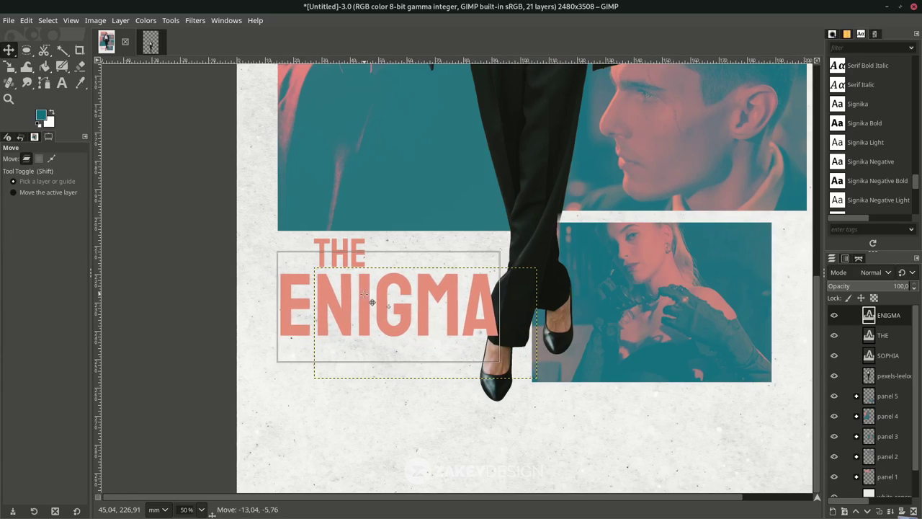
pyautogui.moveTo(372, 303); pyautogui.dragTo(332, 288)
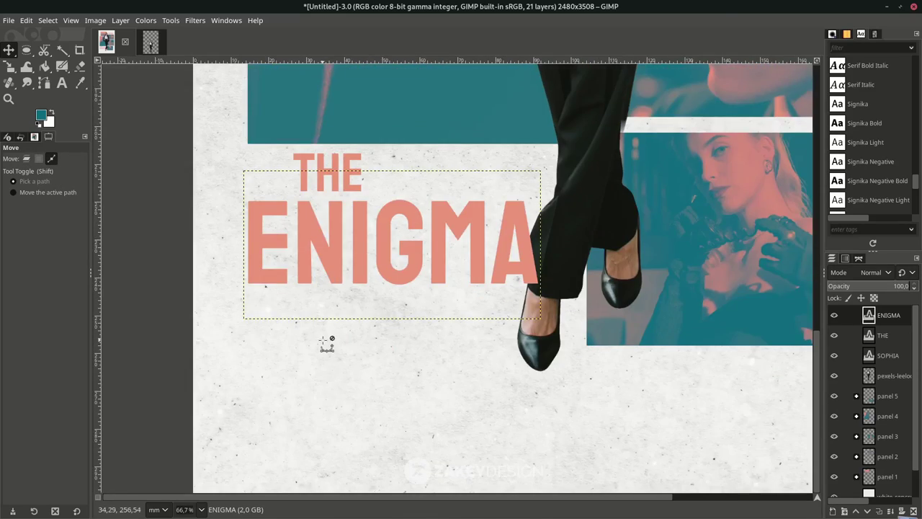
pyautogui.scroll(-2, 327, 345)
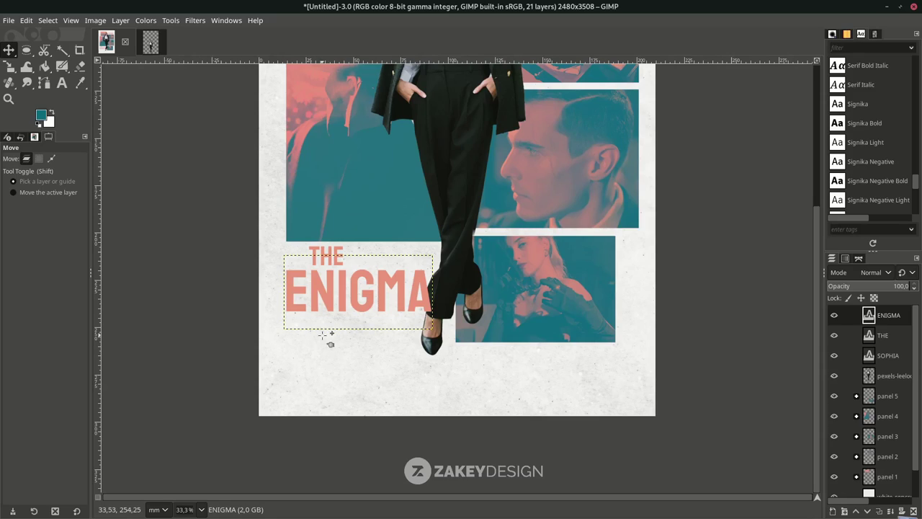
# Step: Duplicate THE into a 96 px ONLY IN THEATERS line positioned under ENIGMA
pyautogui.click(896, 344)
pyautogui.hotkey('shift', 'ctrl', 'd')
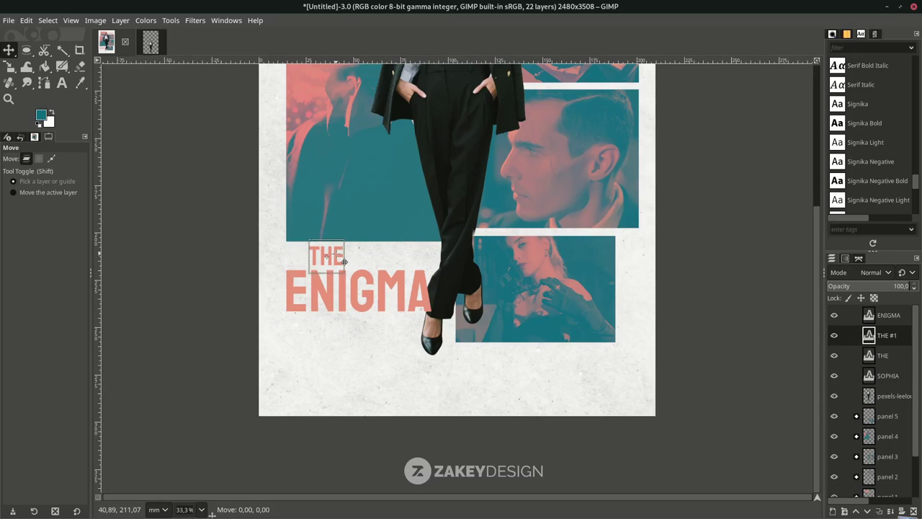
pyautogui.moveTo(344, 261); pyautogui.dragTo(344, 335)
pyautogui.press('t')
pyautogui.click(332, 333)
pyautogui.hotkey('ctrl', 'a')
pyautogui.write('ONLY')
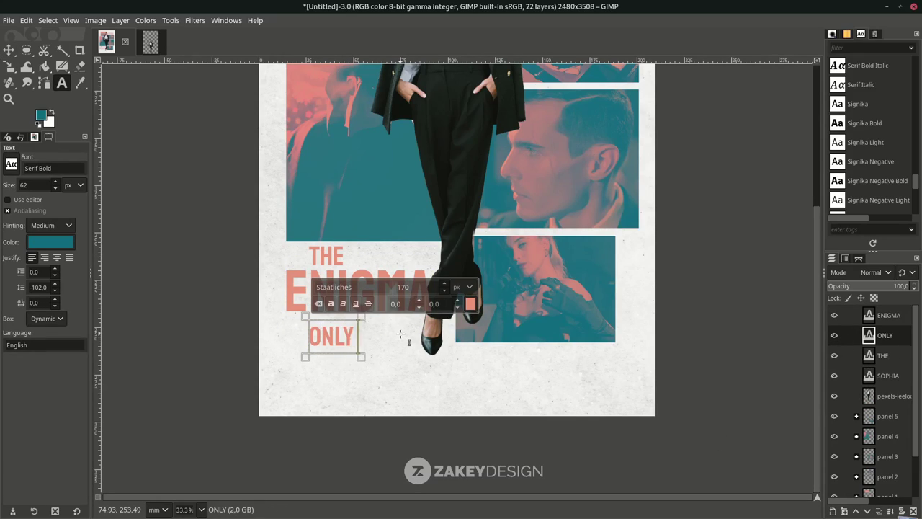
pyautogui.write(' IN THEATERS')
pyautogui.click(415, 335)
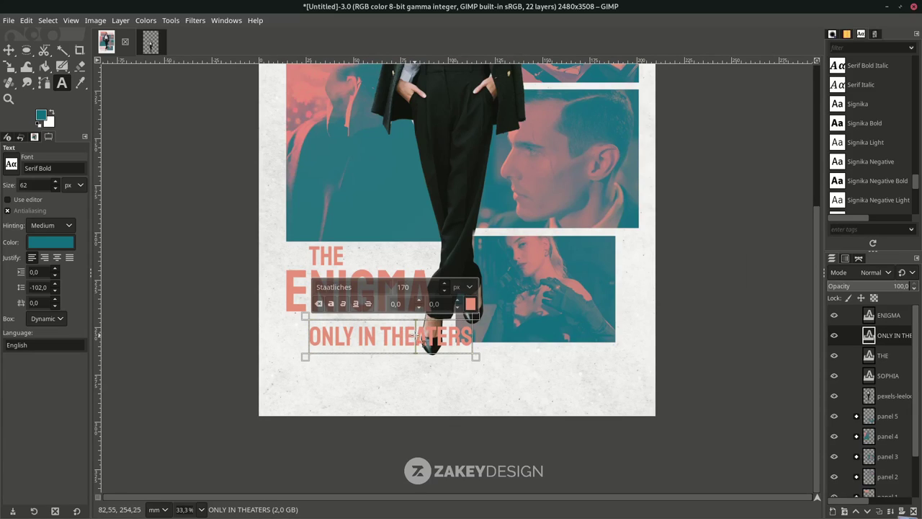
pyautogui.hotkey('ctrl', 'a')
pyautogui.scroll(-10, 446, 291)
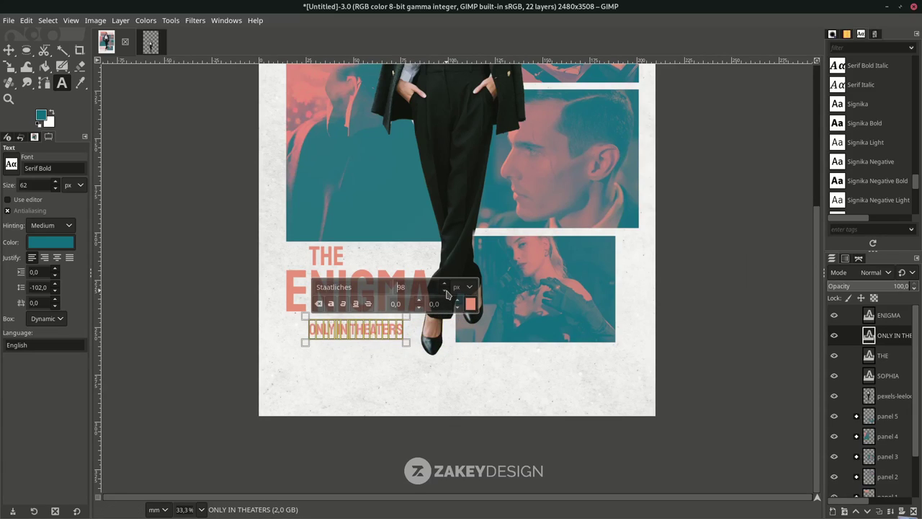
pyautogui.click(9, 49)
pyautogui.scroll(1, 360, 407)
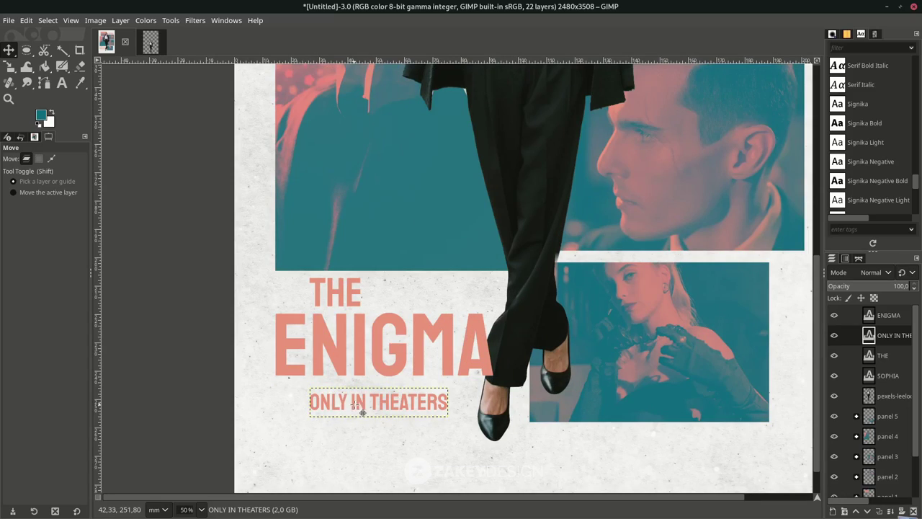
pyautogui.moveTo(362, 411)
pyautogui.mouseDown()
pyautogui.moveTo(345, 405)
pyautogui.moveTo(362, 411)
pyautogui.mouseUp()
# Step: Colour the ONLY IN THEATERS text teal
pyautogui.press('t')
pyautogui.click(380, 407)
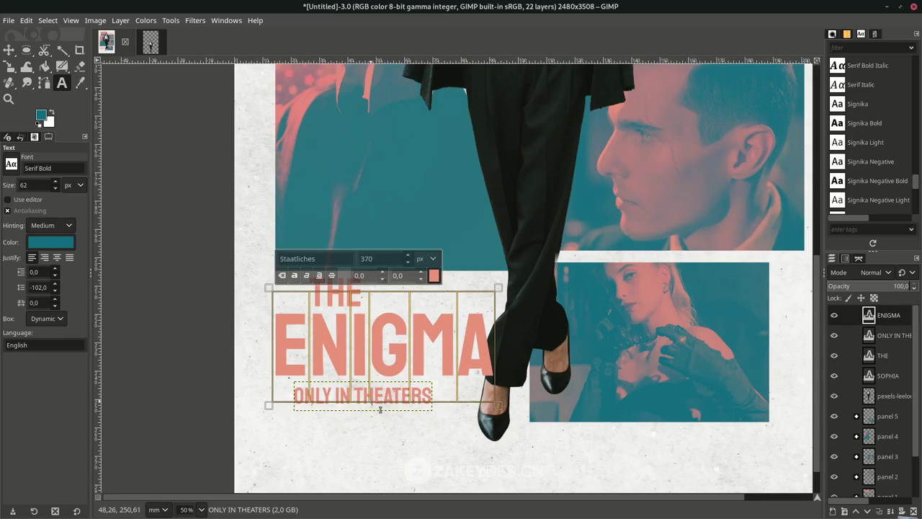
pyautogui.click(892, 335)
pyautogui.scroll(-3, 576, 415)
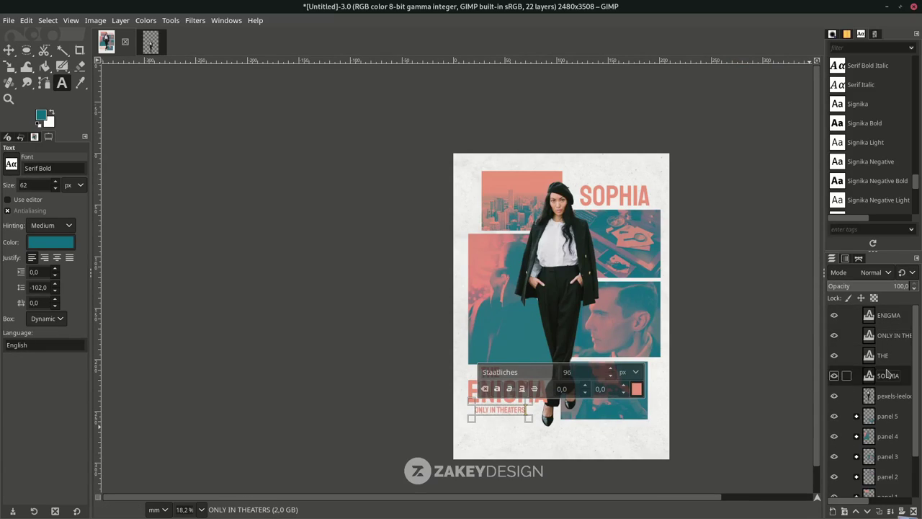
pyautogui.scroll(3, 514, 474)
pyautogui.tripleClick(470, 310)
pyautogui.click(554, 276)
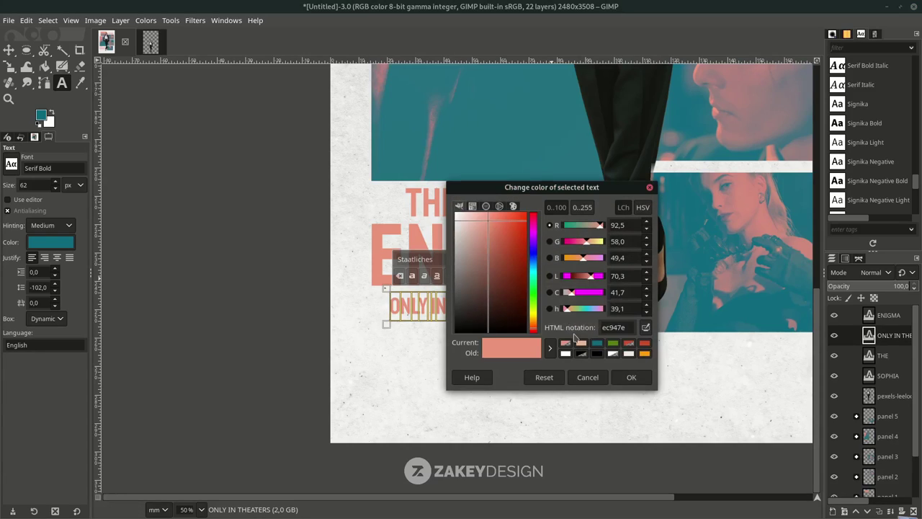
pyautogui.click(597, 343)
pyautogui.click(630, 375)
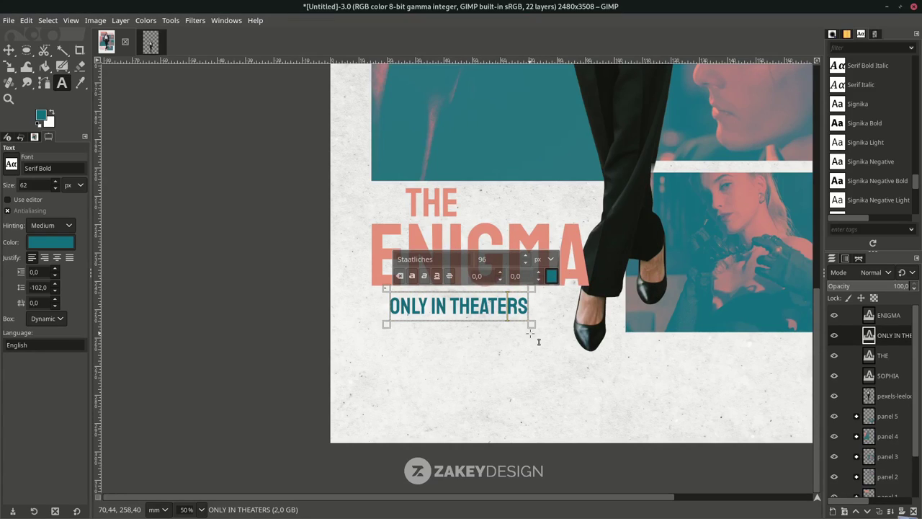
pyautogui.click(13, 51)
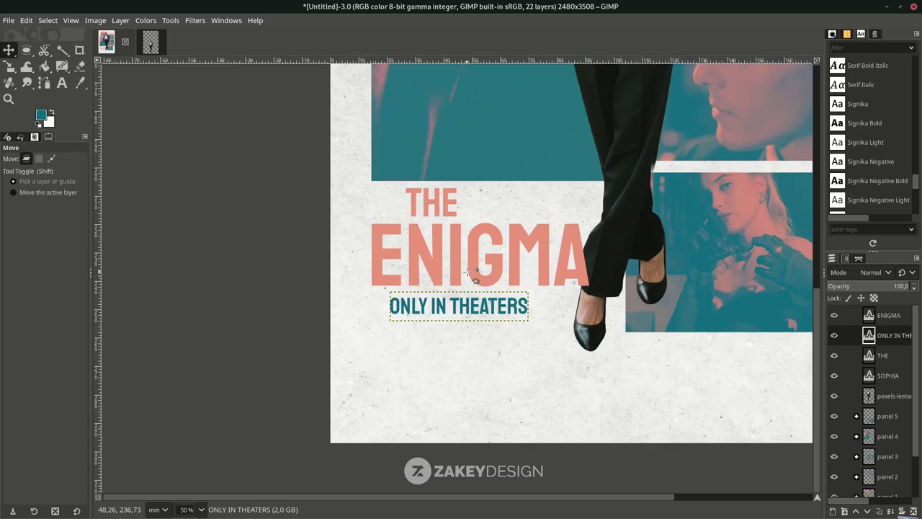
# Step: Duplicate ENIGMA below ONLY IN THEATERS and retype it as JUNE 19
pyautogui.click(887, 322)
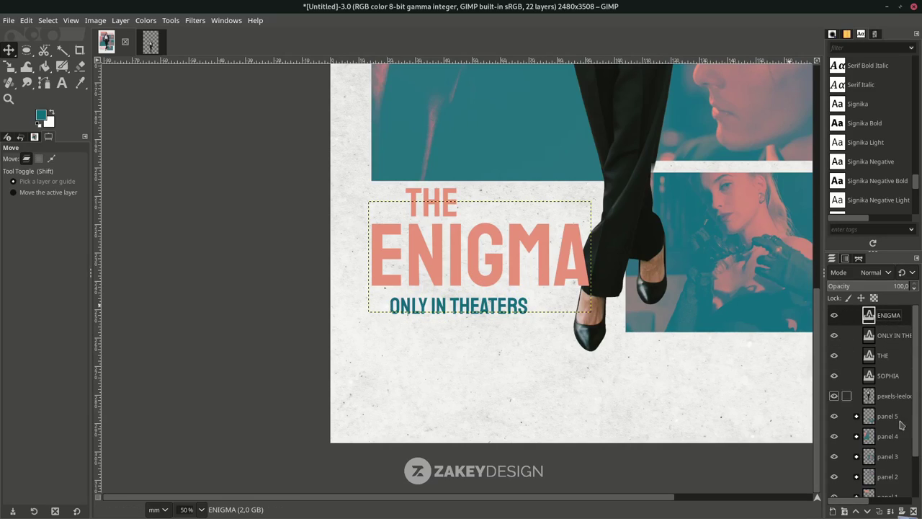
pyautogui.click(882, 510)
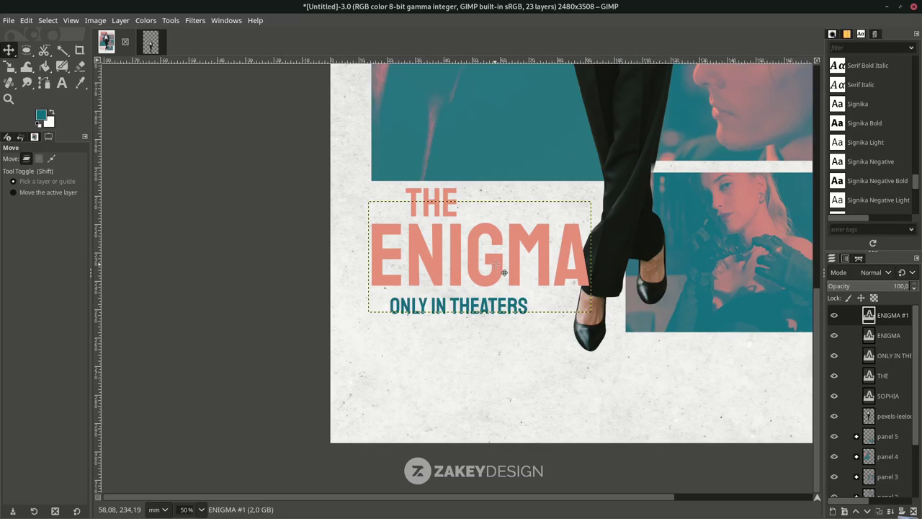
pyautogui.moveTo(504, 272); pyautogui.dragTo(506, 367)
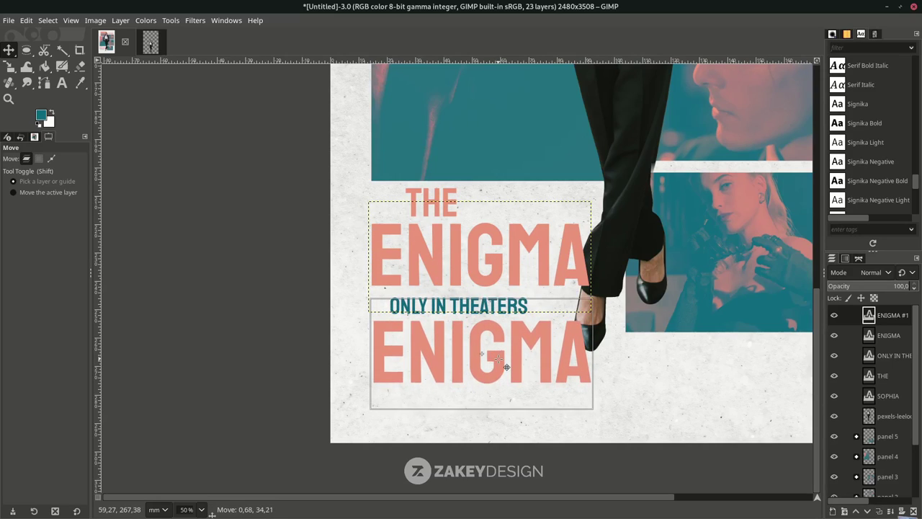
pyautogui.press('t')
pyautogui.click(492, 345)
pyautogui.hotkey('ctrl', 'a')
pyautogui.write('J')
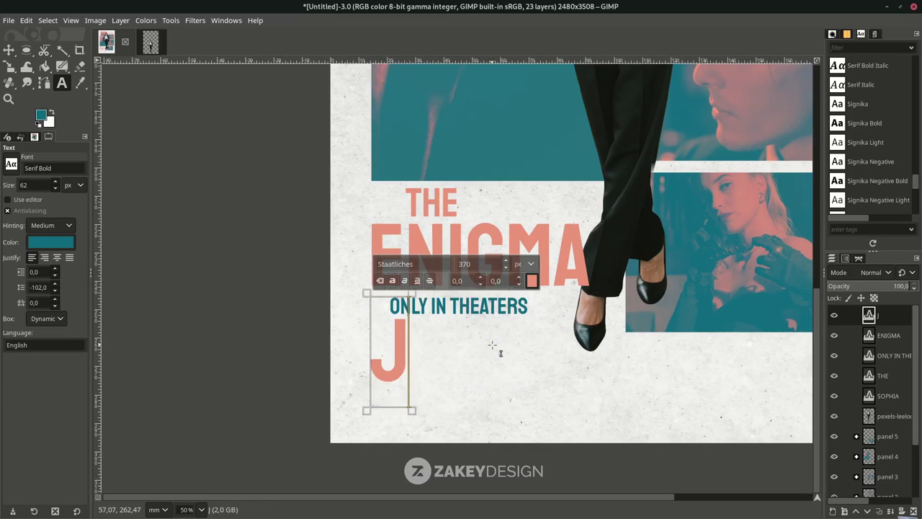
pyautogui.write('UNE 19')
# Step: Reduce JUNE 19 to 198 px and shift it into place under the tagline
pyautogui.hotkey('ctrl', 'a')
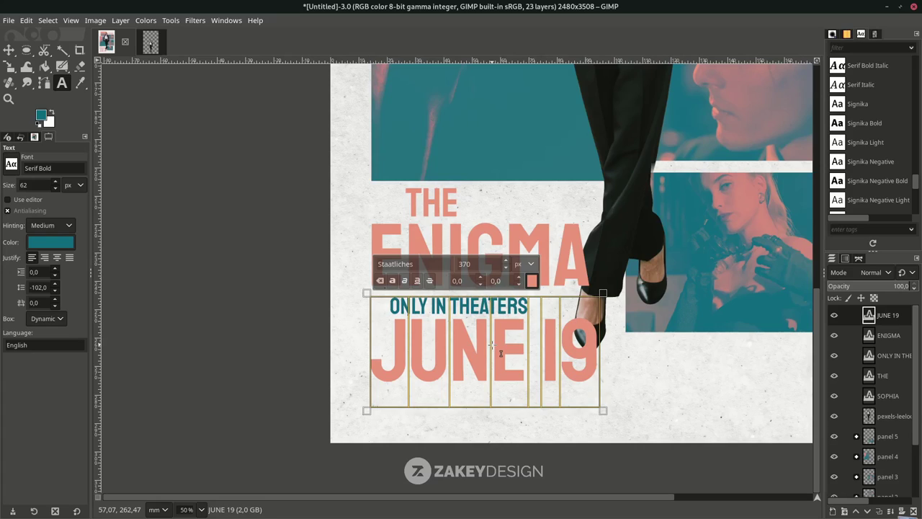
pyautogui.scroll(-6, 506, 268)
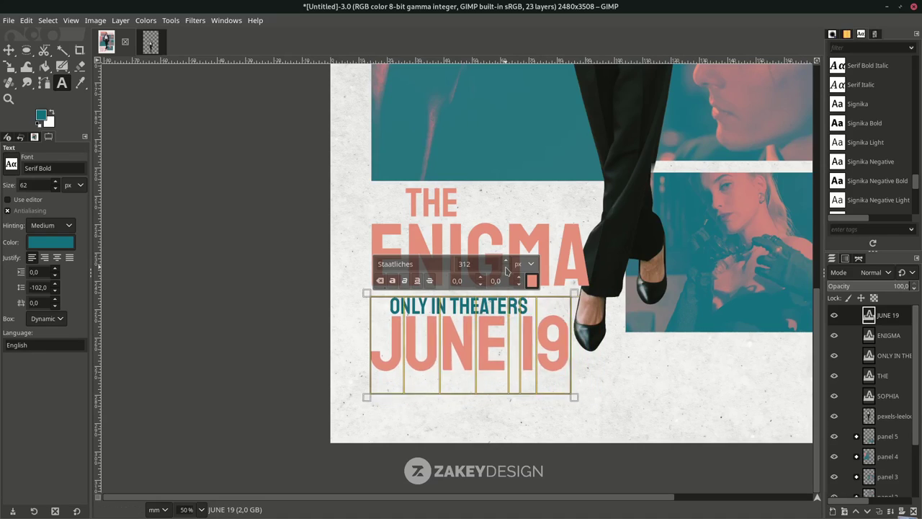
pyautogui.scroll(-7, 506, 270)
pyautogui.scroll(-6, 505, 265)
pyautogui.scroll(3, 506, 265)
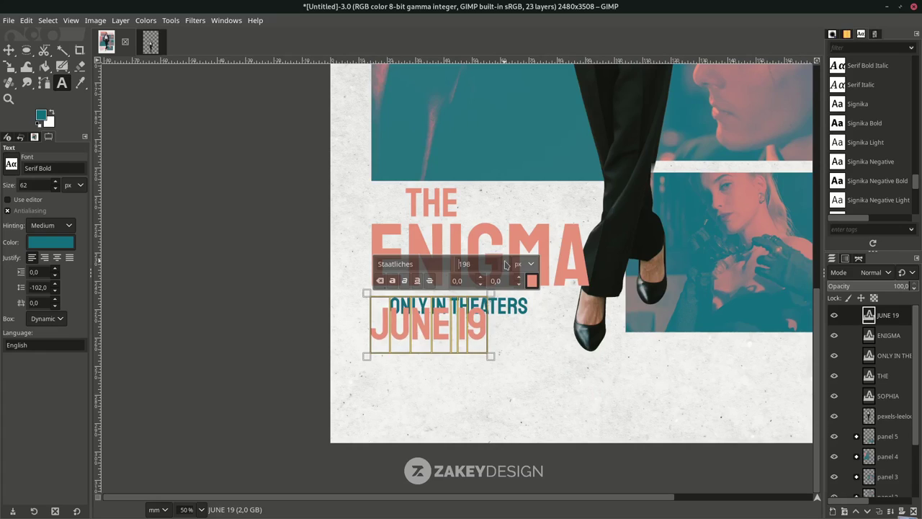
pyautogui.scroll(3, 506, 265)
pyautogui.click(8, 50)
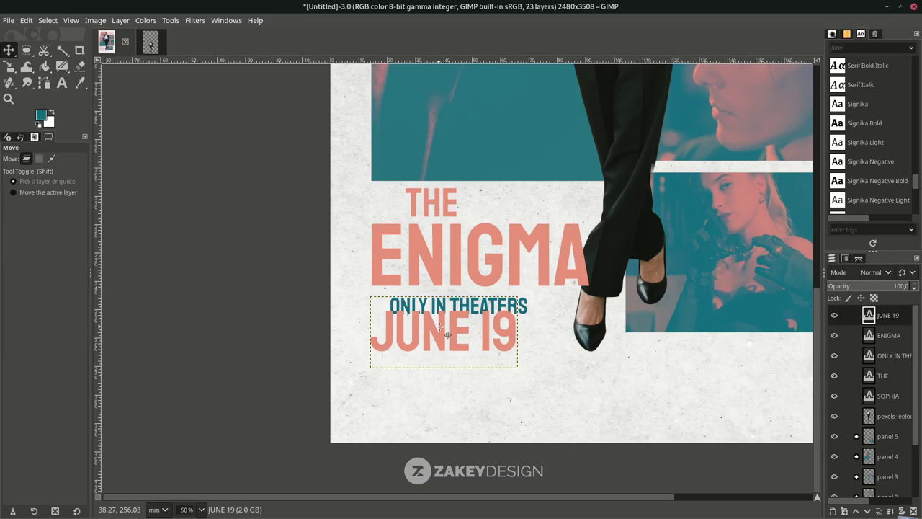
pyautogui.moveTo(446, 334); pyautogui.dragTo(459, 341)
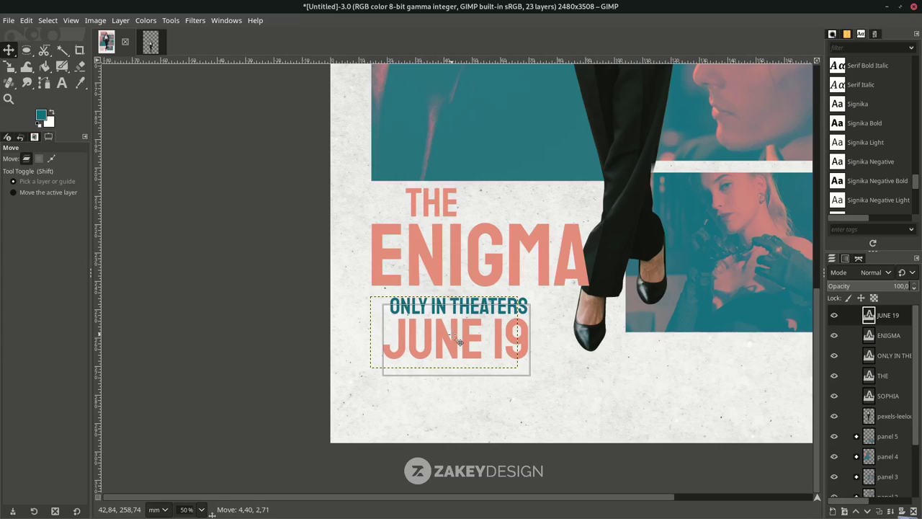
pyautogui.hscroll(5, 459, 341)
pyautogui.scroll(-2, 452, 308)
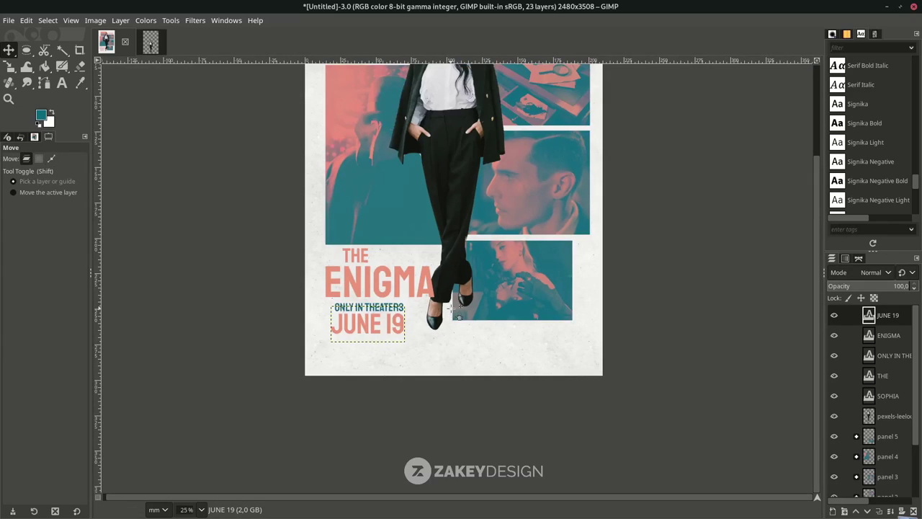
# Step: Nudge the THE and ENIGMA title lines into alignment
pyautogui.click(909, 453)
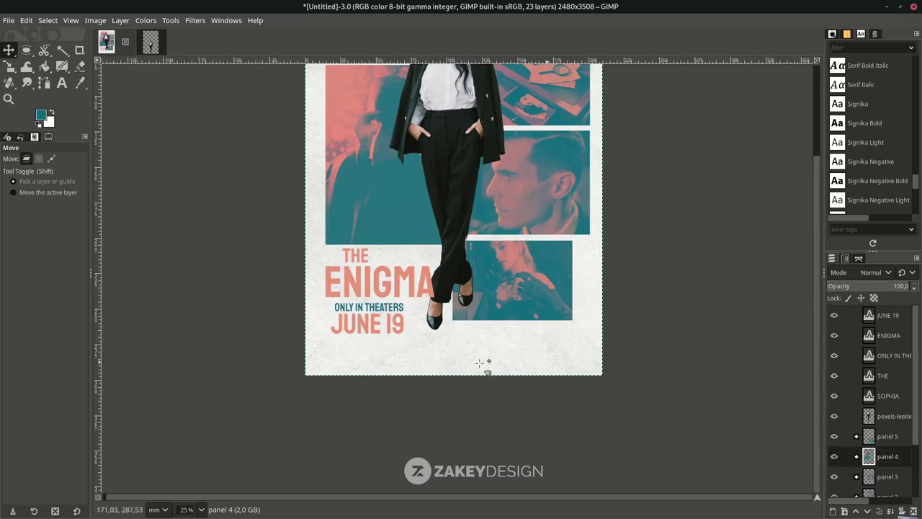
pyautogui.scroll(1, 440, 354)
pyautogui.scroll(-1, 303, 281)
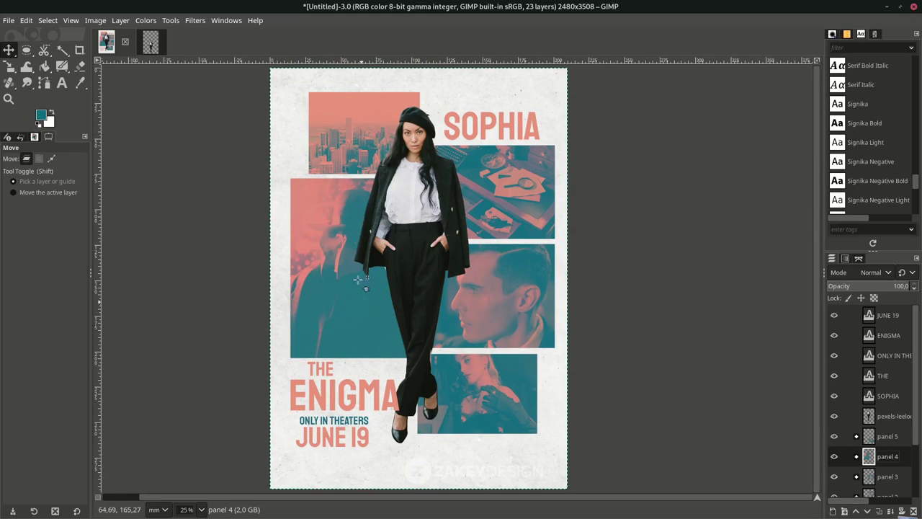
pyautogui.scroll(1, 342, 339)
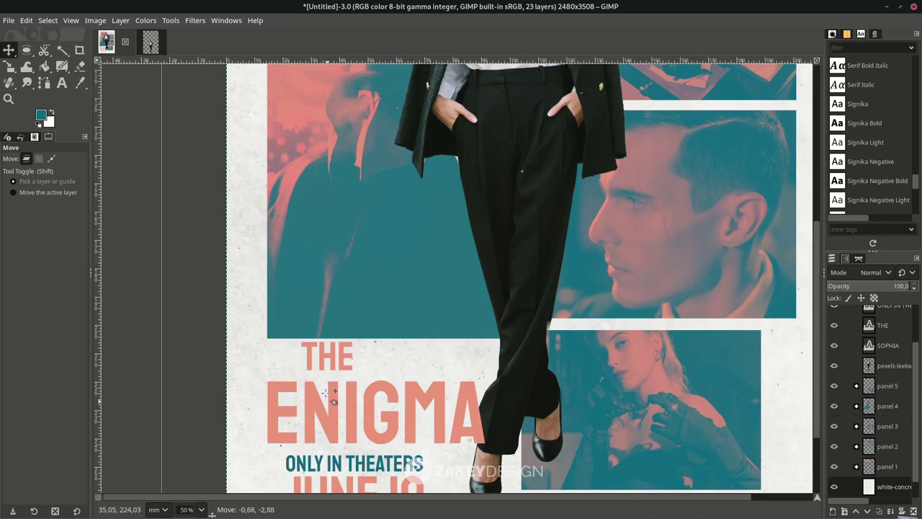
pyautogui.scroll(-3, 331, 395)
pyautogui.click(338, 299)
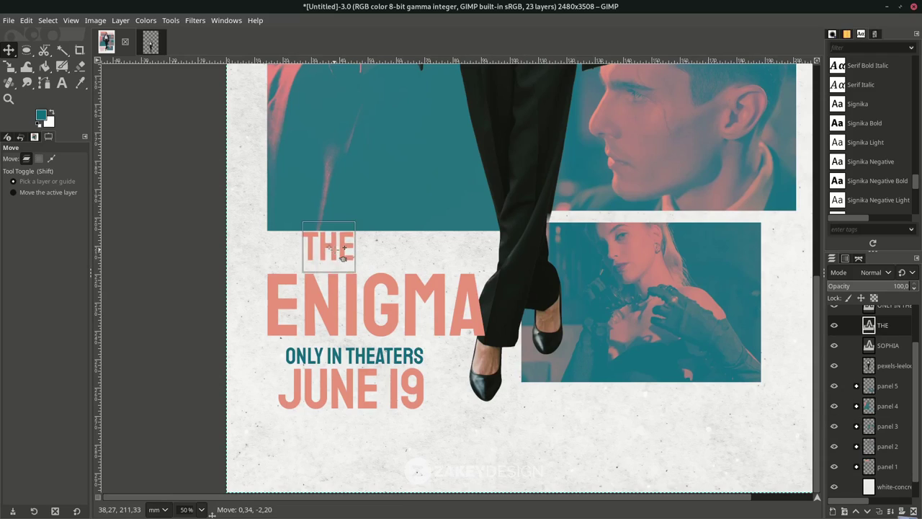
pyautogui.moveTo(344, 301); pyautogui.dragTo(342, 298)
pyautogui.moveTo(357, 357); pyautogui.dragTo(374, 353)
# Step: Nudge ONLY IN THEATERS into line above JUNE 19 and review the title block
pyautogui.click(363, 382)
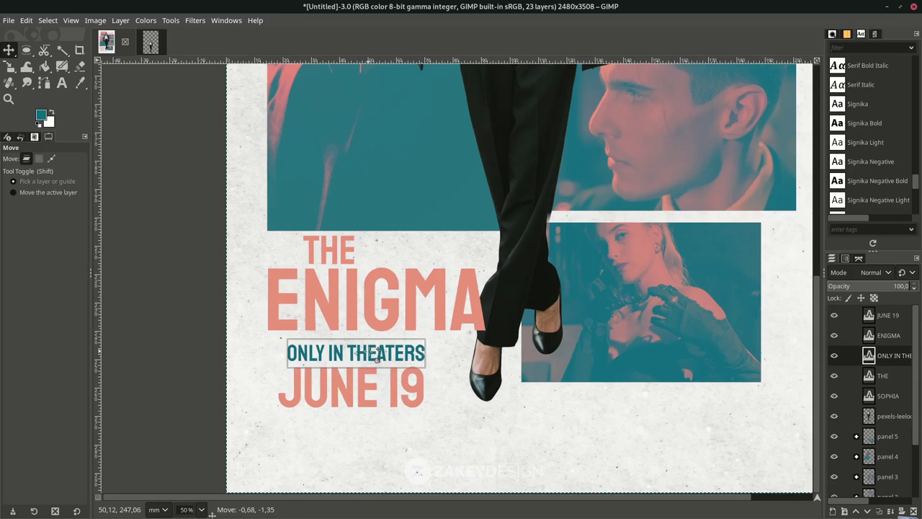
pyautogui.click(513, 395)
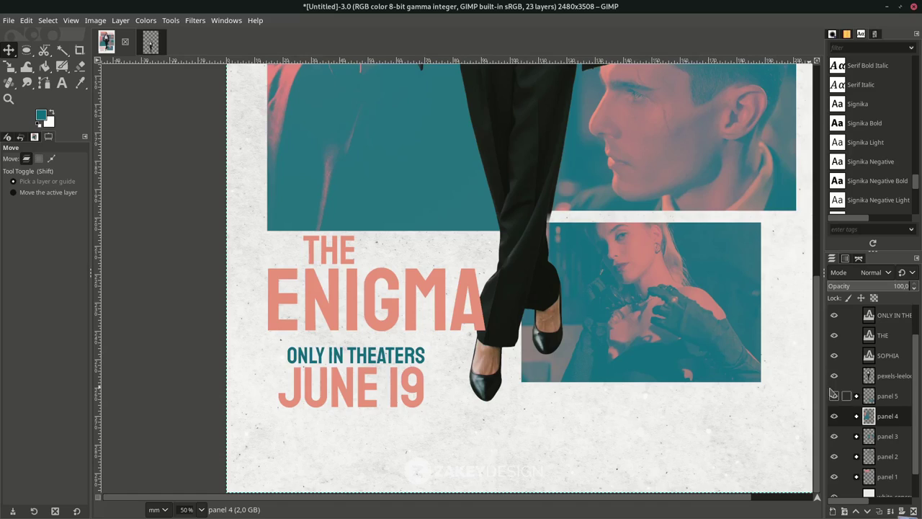
pyautogui.scroll(-3, 345, 320)
pyautogui.scroll(2, 351, 317)
pyautogui.scroll(-2, 351, 317)
pyautogui.scroll(1, 350, 317)
pyautogui.click(295, 396)
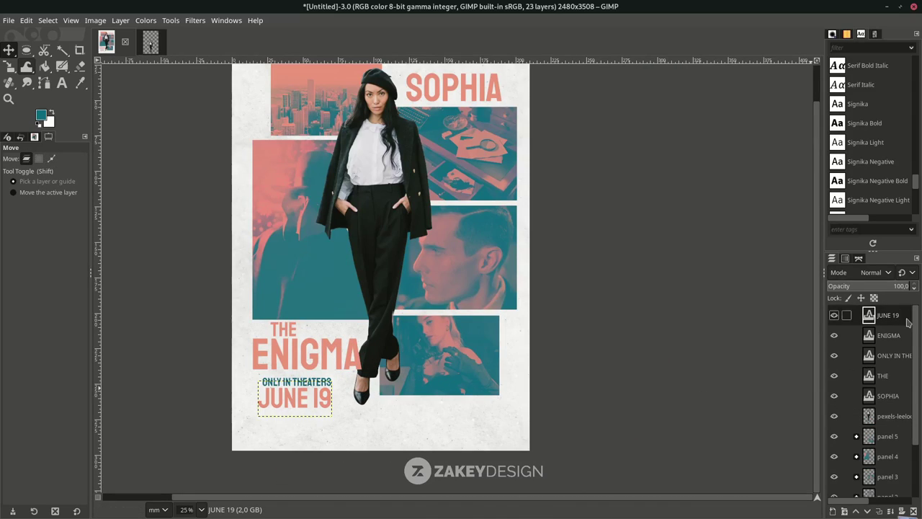
pyautogui.scroll(-3, 914, 379)
pyautogui.click(856, 446)
pyautogui.scroll(5, 871, 396)
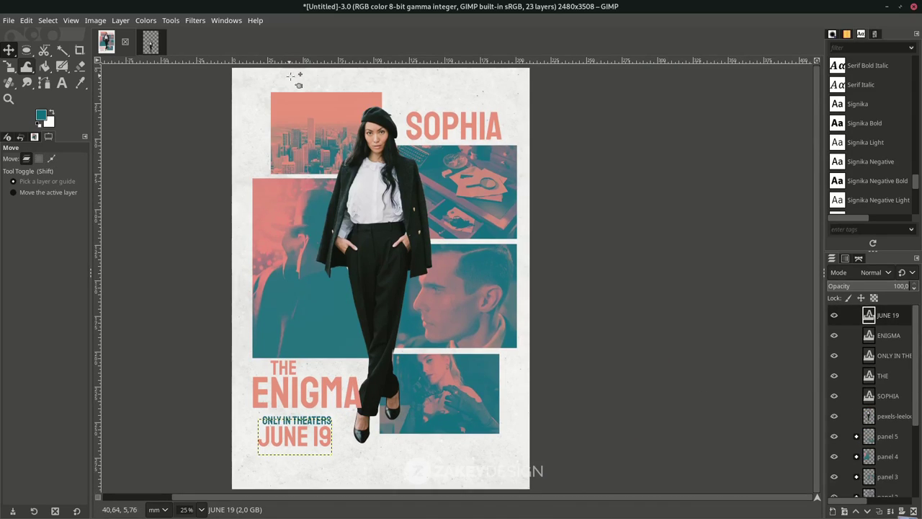
pyautogui.scroll(-3, 851, 435)
# Step: Raise the city panel slightly, undo a red-man panel move, and shift SOPHIA left
pyautogui.click(857, 447)
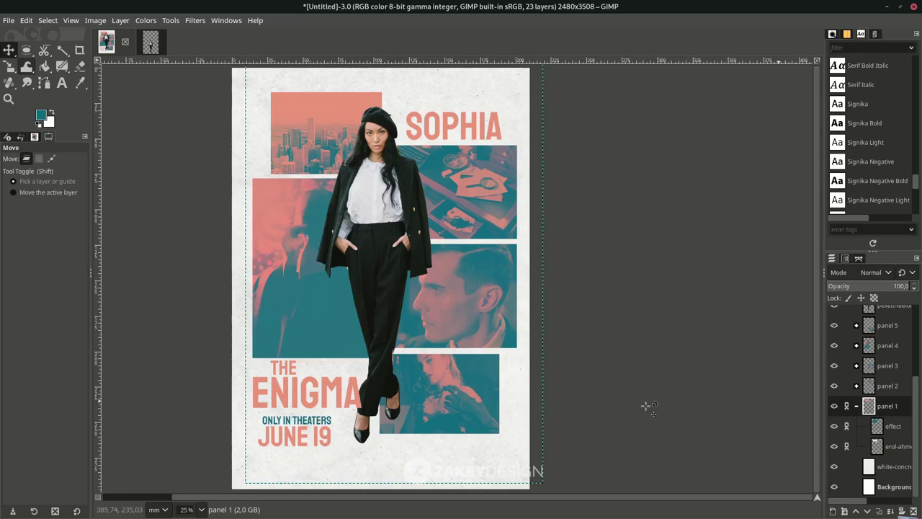
pyautogui.moveTo(336, 132); pyautogui.dragTo(336, 121)
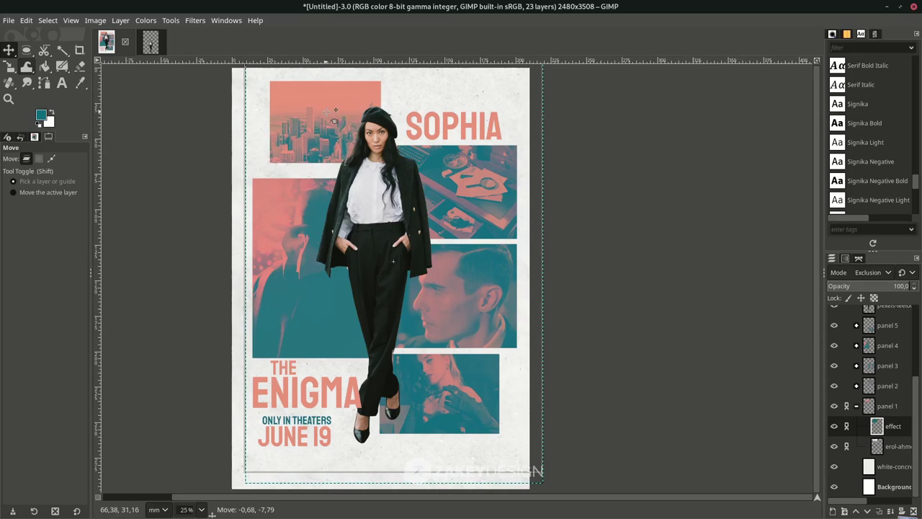
pyautogui.scroll(1, 859, 389)
pyautogui.click(857, 371)
pyautogui.click(846, 385)
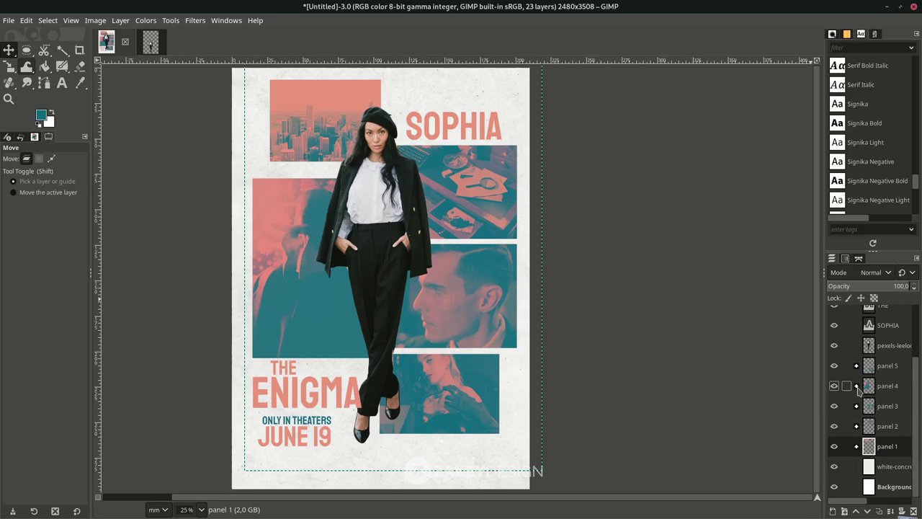
pyautogui.click(847, 406)
pyautogui.moveTo(278, 223); pyautogui.dragTo(273, 209)
pyautogui.click(469, 297)
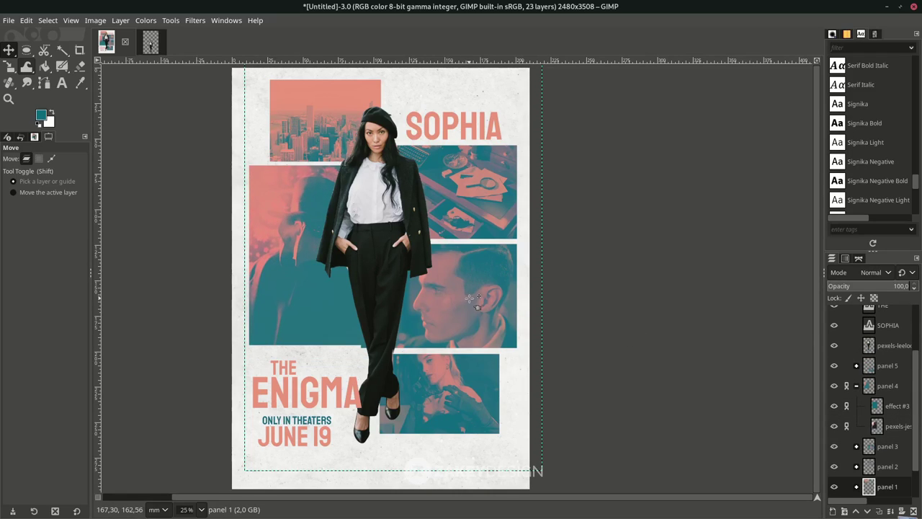
pyautogui.hotkey('ctrl', 'z')
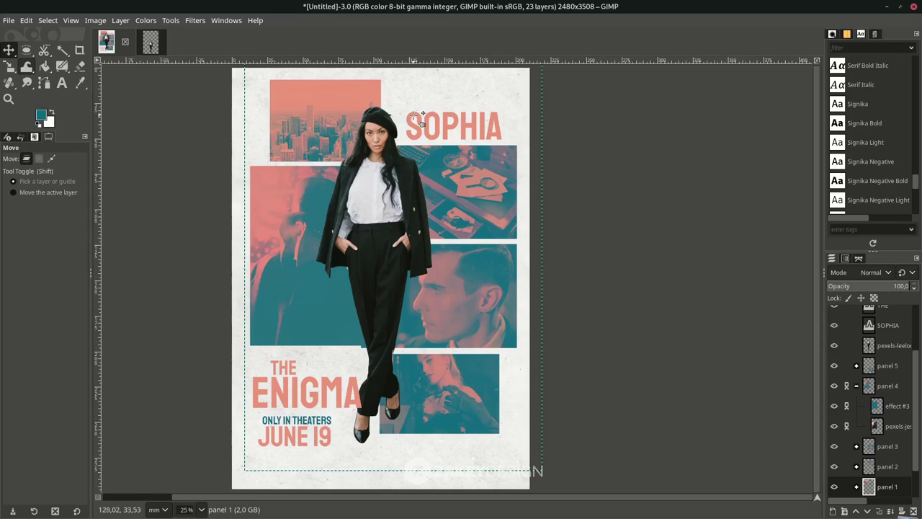
pyautogui.moveTo(422, 119); pyautogui.dragTo(414, 106)
# Step: Link the panel 2 layers and move the desk photo panel up slightly
pyautogui.click(846, 385)
pyautogui.click(856, 385)
pyautogui.click(834, 405)
pyautogui.click(833, 405)
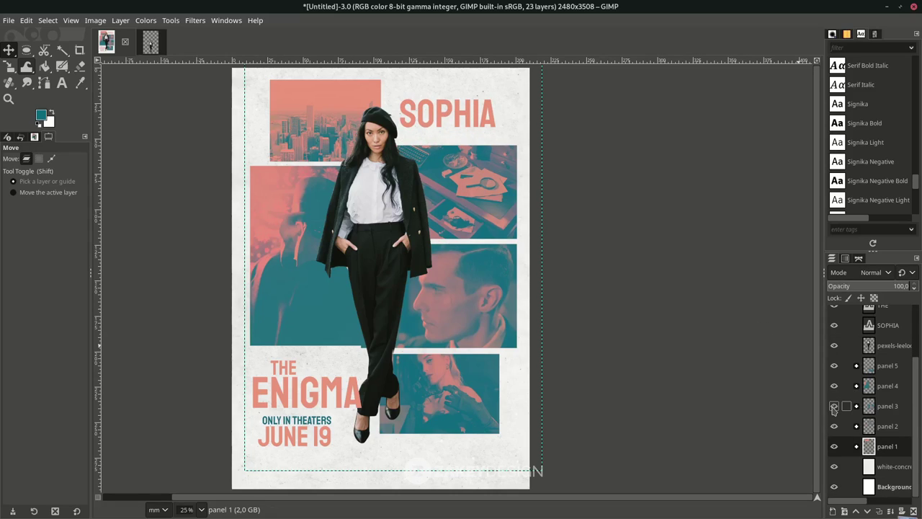
pyautogui.click(856, 425)
pyautogui.click(846, 425)
pyautogui.click(893, 446)
pyautogui.moveTo(456, 164); pyautogui.dragTo(457, 154)
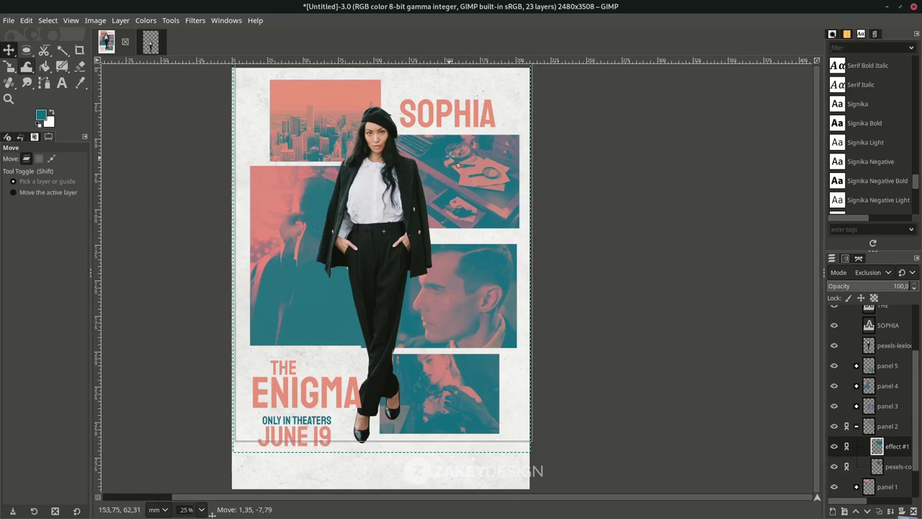
pyautogui.click(886, 427)
pyautogui.click(856, 425)
# Step: Link the panel 3 layers and move the man photo panel up slightly
pyautogui.click(857, 406)
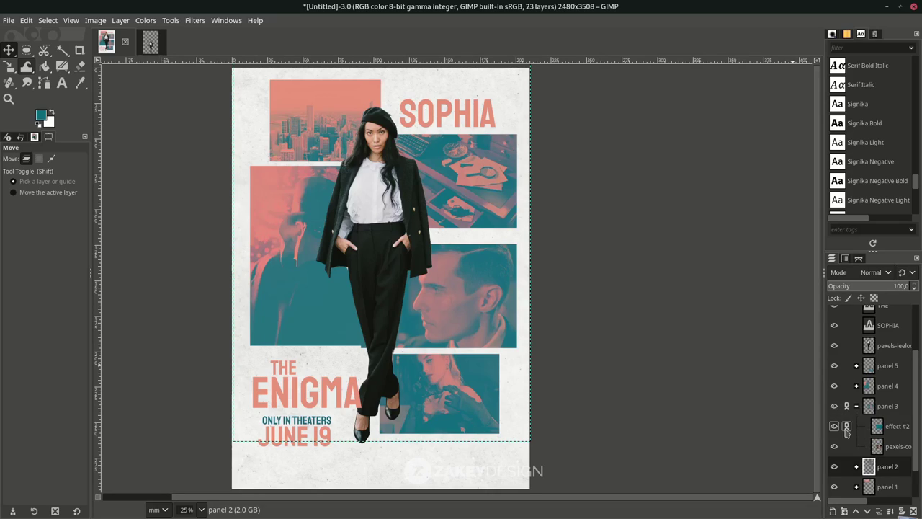
pyautogui.click(846, 405)
pyautogui.click(893, 425)
pyautogui.moveTo(452, 281); pyautogui.dragTo(452, 270)
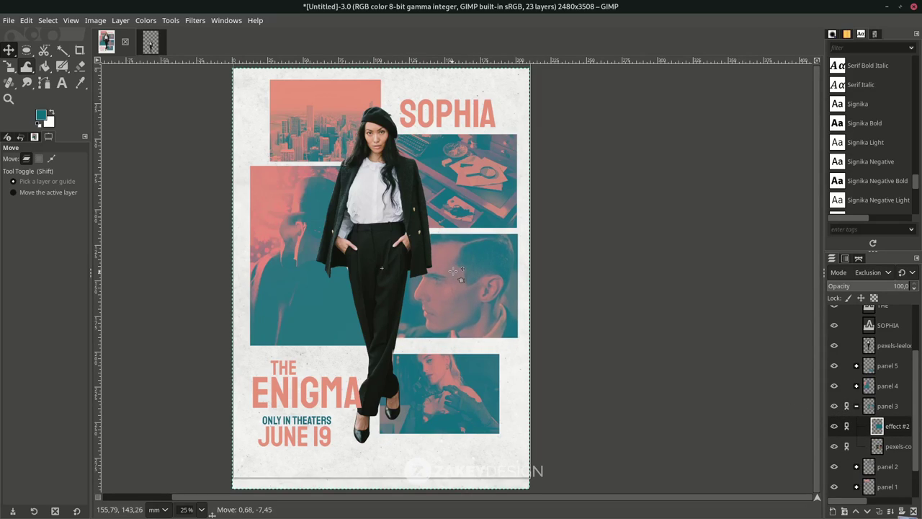
pyautogui.click(887, 405)
pyautogui.click(846, 405)
pyautogui.click(856, 405)
# Step: Link the panel 5 layers and move the bottom-right telephone panel up and right
pyautogui.click(856, 366)
pyautogui.click(846, 365)
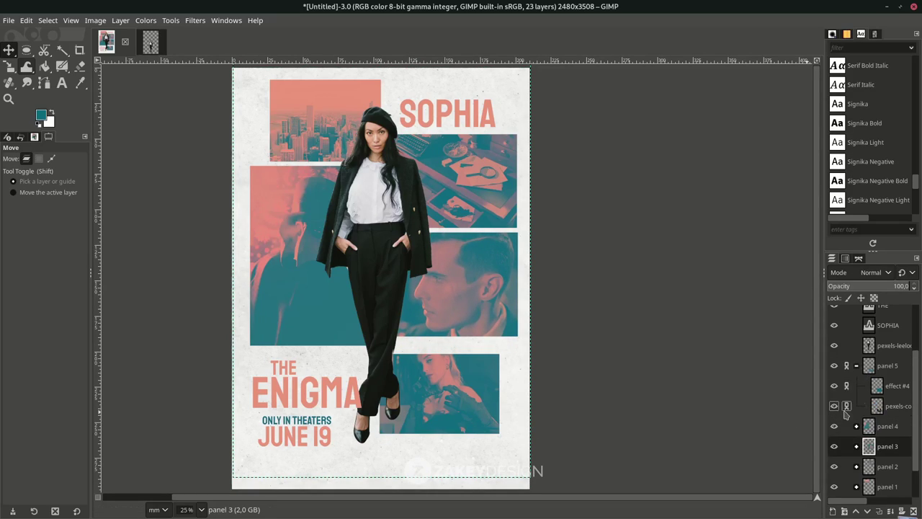
pyautogui.click(893, 385)
pyautogui.moveTo(452, 378); pyautogui.dragTo(461, 365)
pyautogui.press('pageup')
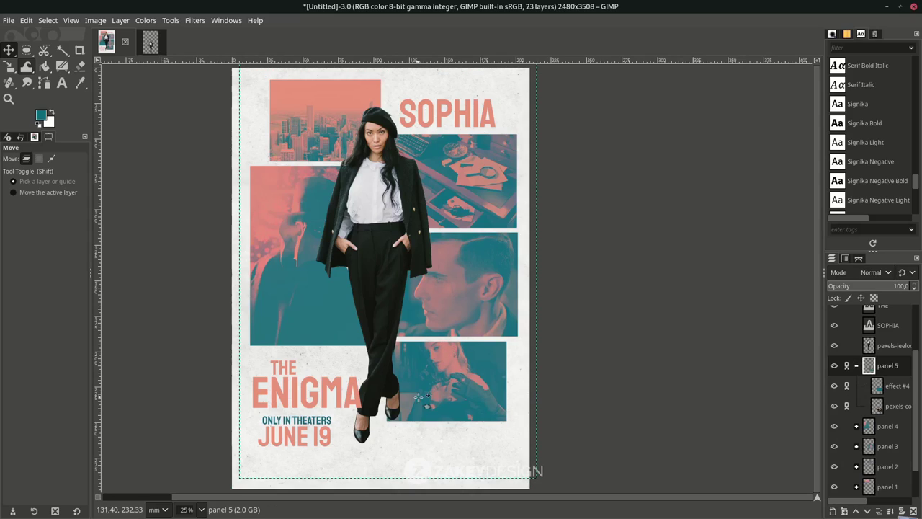
# Step: Collapse the panel 5 group and check the THE and ENIGMA title layers, leaving the text unchanged
pyautogui.click(856, 365)
pyautogui.click(882, 375)
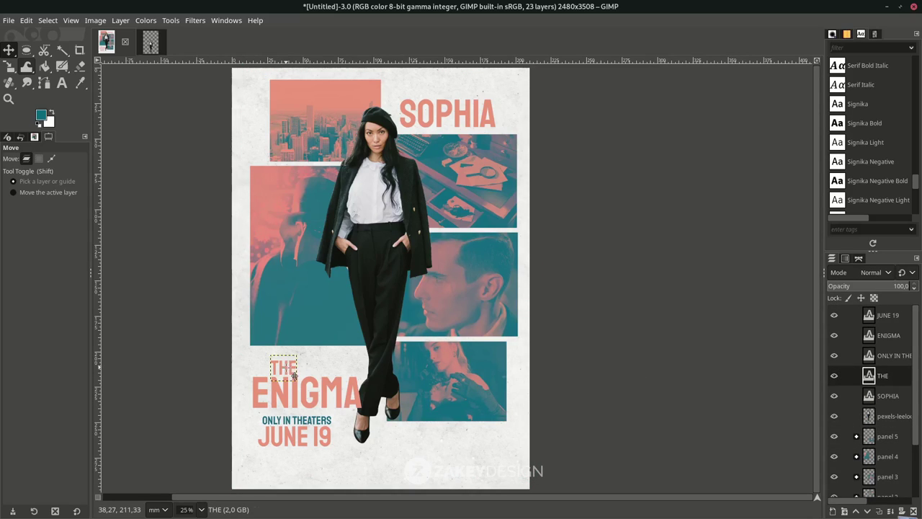
pyautogui.click(309, 392)
pyautogui.press('t')
pyautogui.click(309, 393)
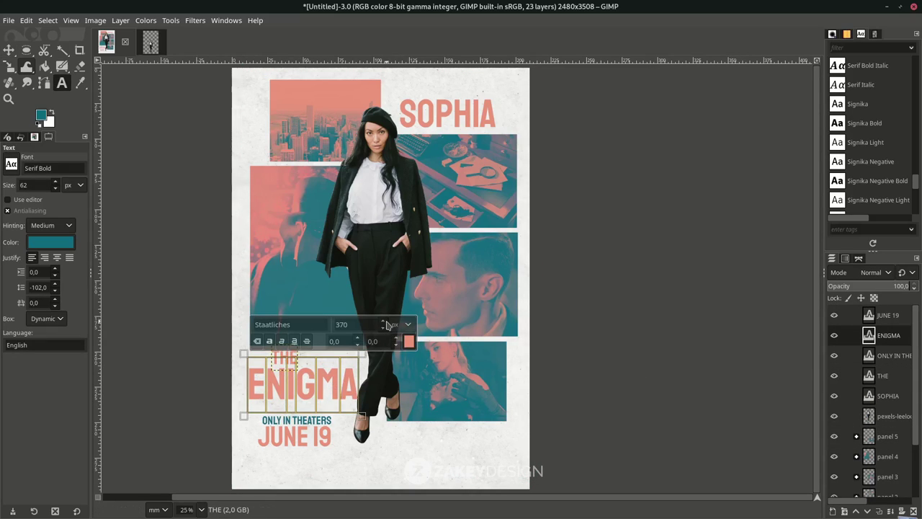
pyautogui.press('Escape')
# Step: Nudge the ONLY IN THEATERS line slightly upward
pyautogui.press('m')
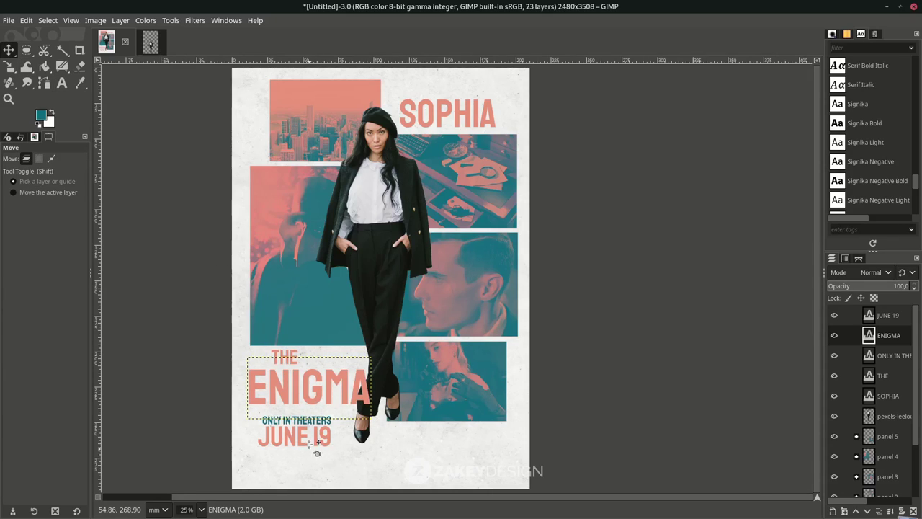
pyautogui.scroll(2, 302, 431)
pyautogui.moveTo(295, 423); pyautogui.dragTo(294, 416)
pyautogui.scroll(3, 295, 415)
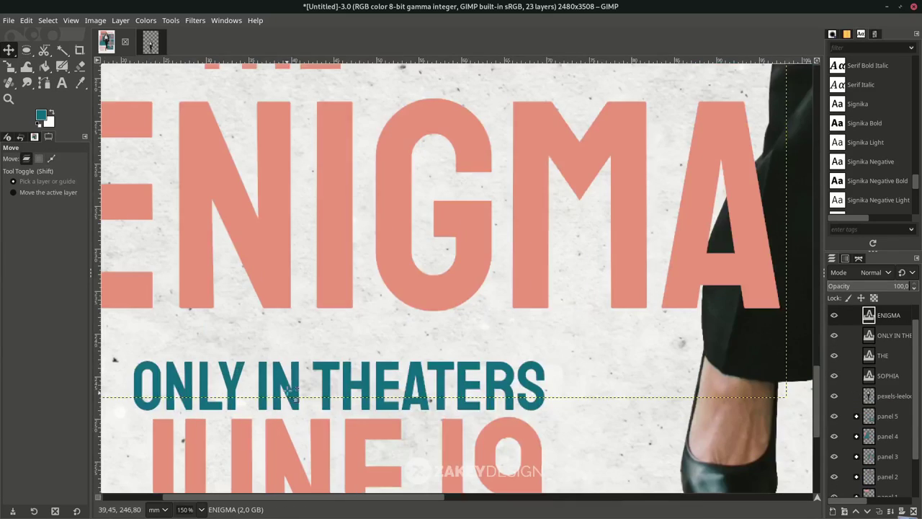
pyautogui.scroll(-5, 319, 371)
pyautogui.scroll(2, 375, 403)
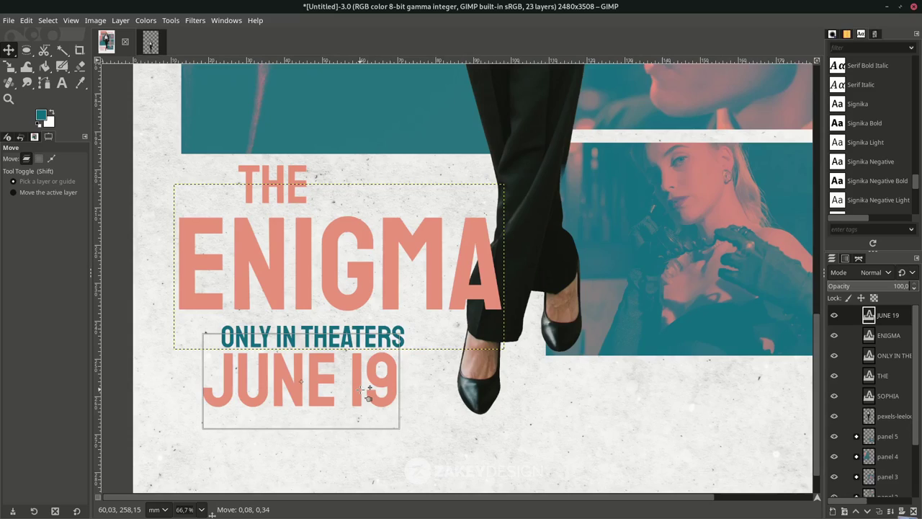
pyautogui.scroll(-2, 390, 410)
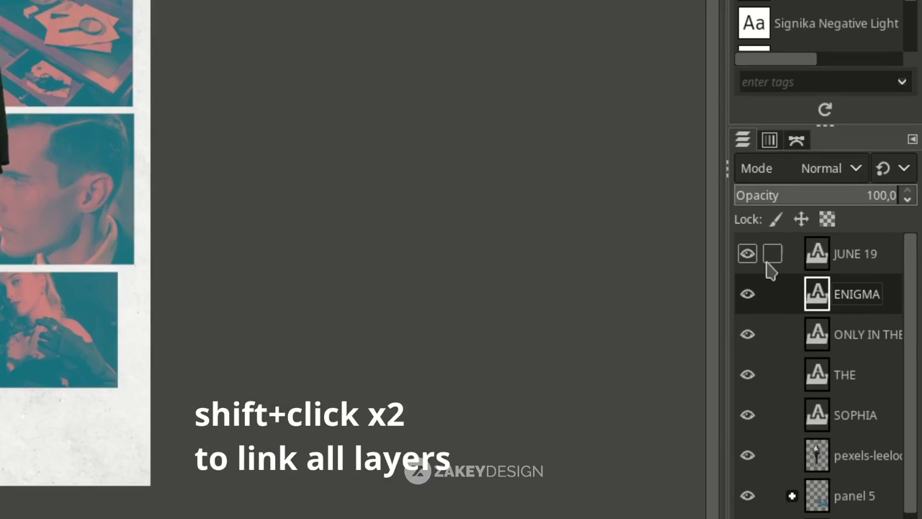
# Step: Link all layers together except the white-concrete texture and Background layers
pyautogui.keyDown('shift'); pyautogui.click(846, 315); pyautogui.keyUp('shift')
pyautogui.keyDown('shift'); pyautogui.click(772, 254); pyautogui.keyUp('shift')
pyautogui.keyDown('shift'); pyautogui.click(772, 253); pyautogui.keyUp('shift')
pyautogui.scroll(-1, 772, 317)
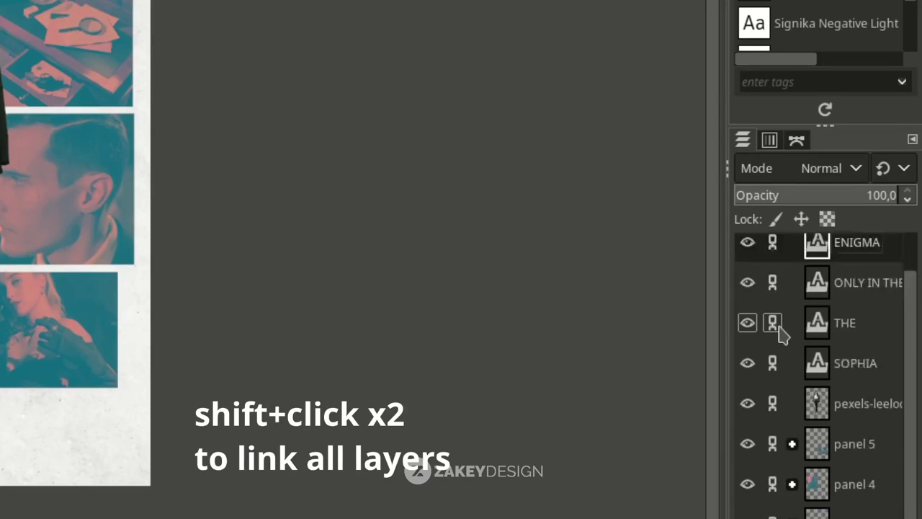
pyautogui.scroll(-2, 774, 323)
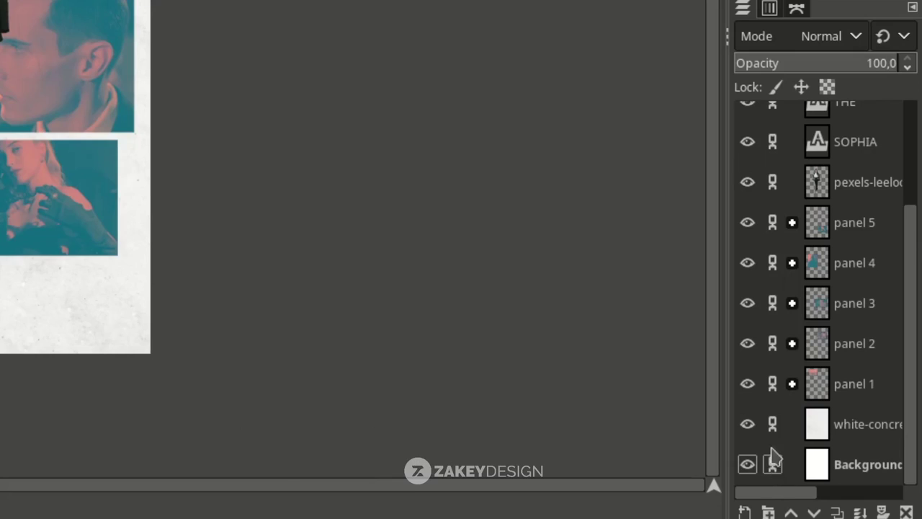
pyautogui.click(772, 424)
pyautogui.click(772, 464)
pyautogui.scroll(1, 891, 279)
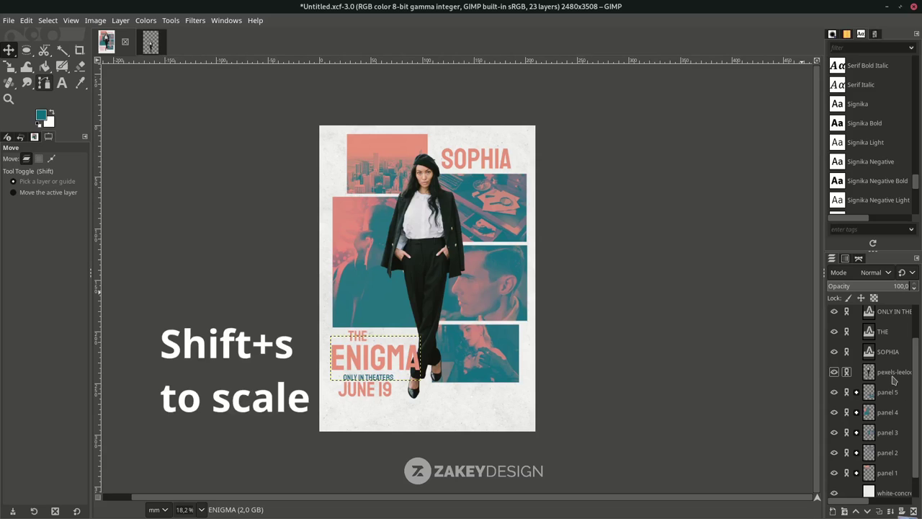
# Step: Scale the linked layout down around its centre from the cutout woman layer, shifting it slightly down
pyautogui.click(868, 372)
pyautogui.hotkey('shift', 's')
pyautogui.click(446, 270)
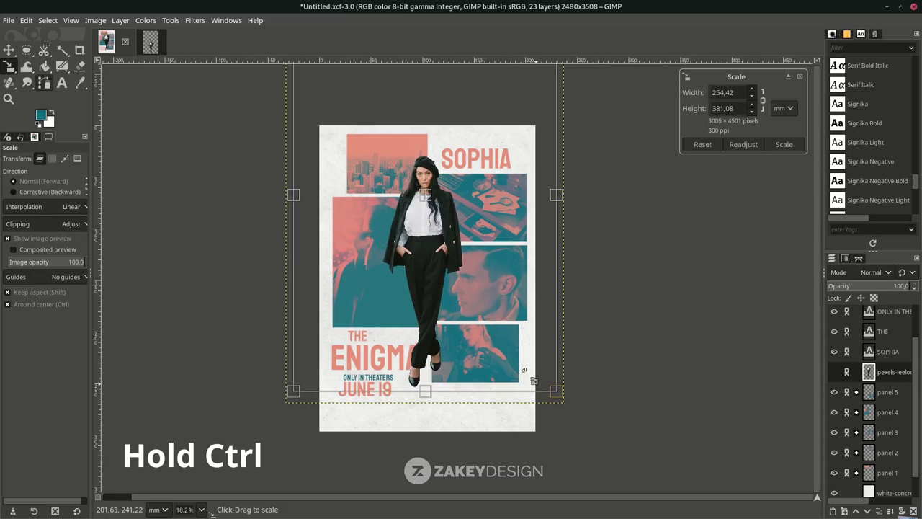
pyautogui.moveTo(546, 393); pyautogui.dragTo(533, 372)
pyautogui.moveTo(422, 199); pyautogui.dragTo(423, 210)
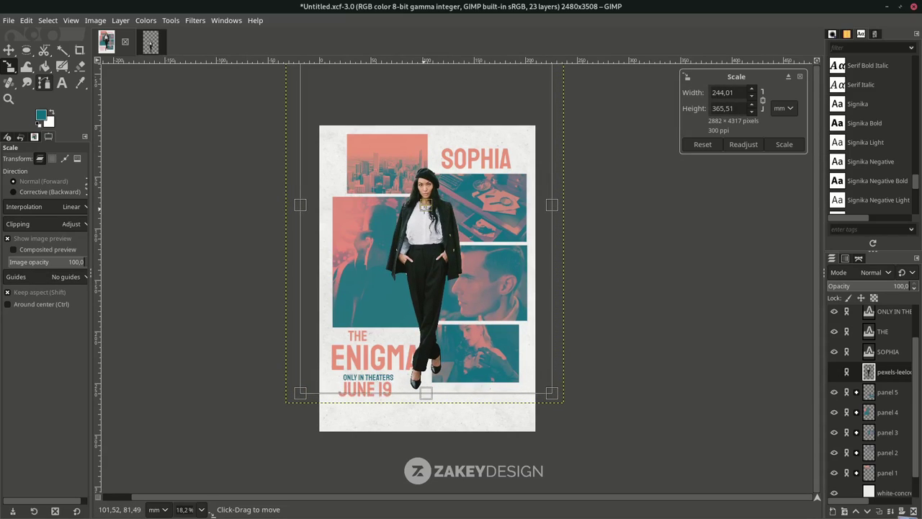
pyautogui.press('Return')
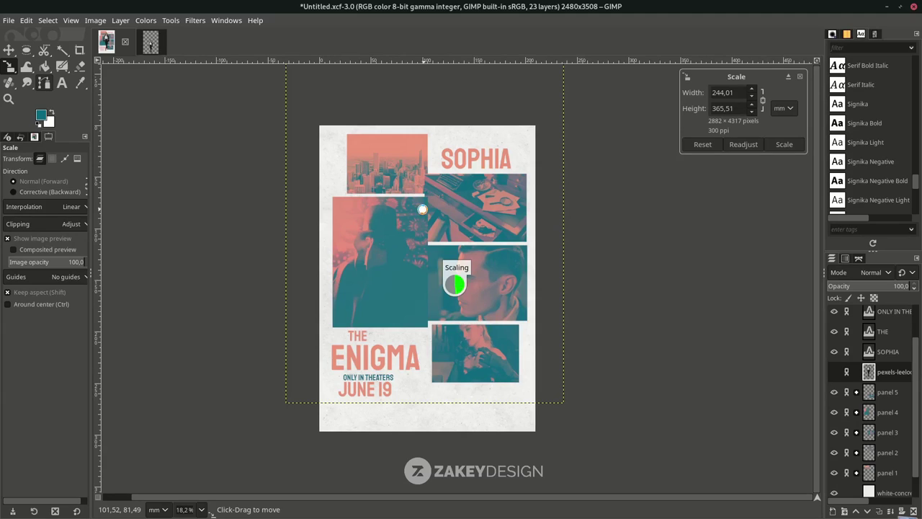
# Step: Nudge the scaled layout a few pixels into place, then unlink all layers
pyautogui.press('m')
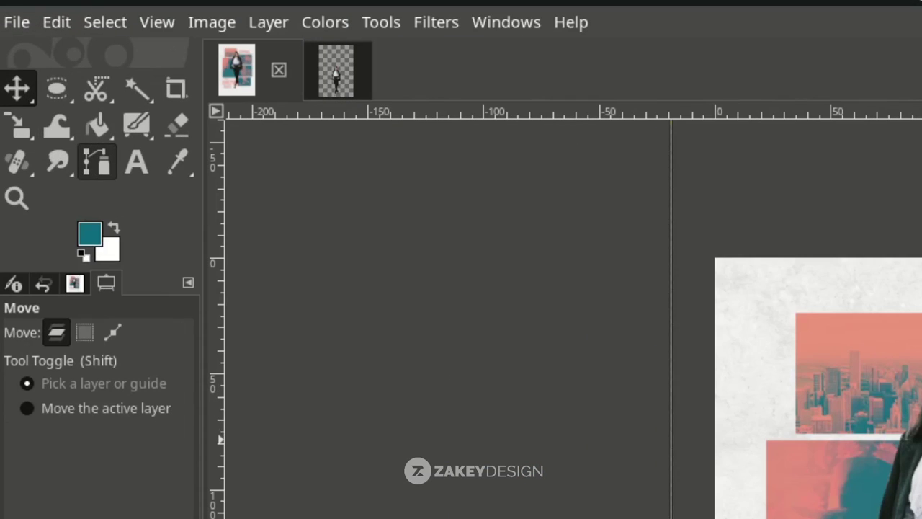
pyautogui.moveTo(425, 205); pyautogui.dragTo(430, 209)
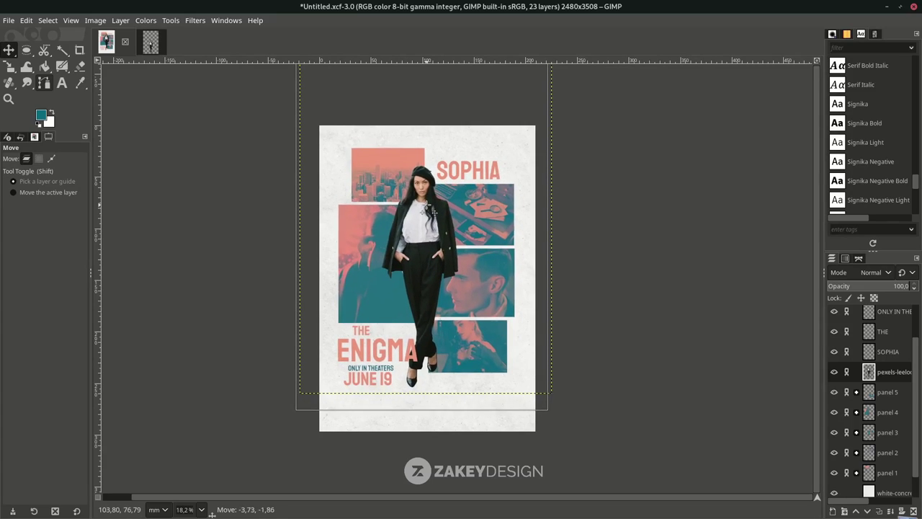
pyautogui.moveTo(430, 209); pyautogui.dragTo(431, 211)
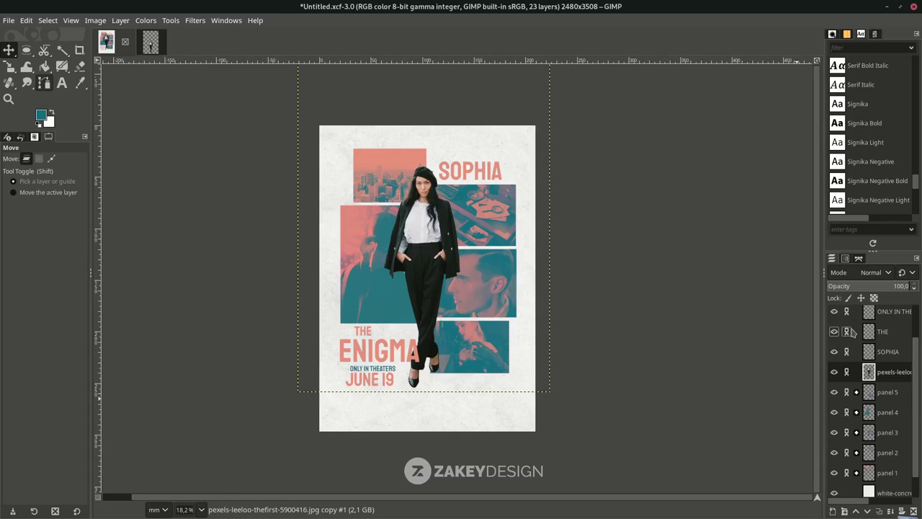
pyautogui.scroll(2, 893, 353)
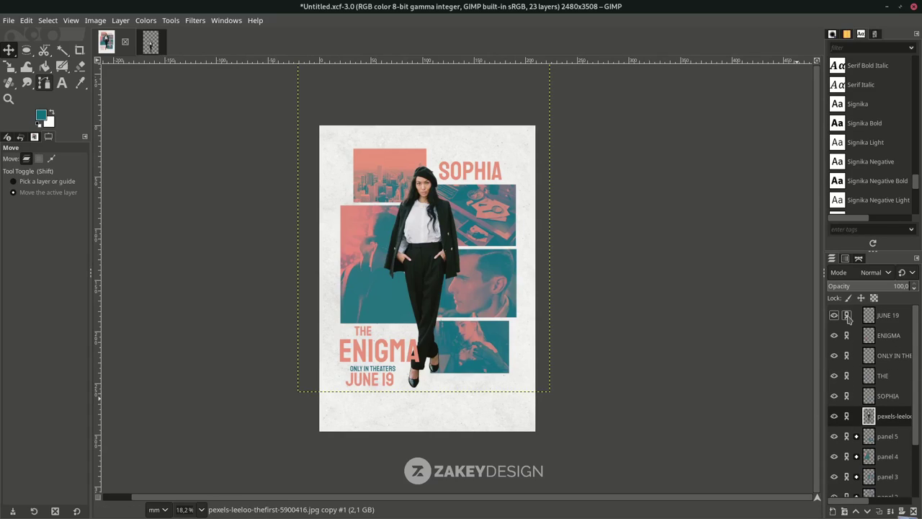
pyautogui.press('shift')
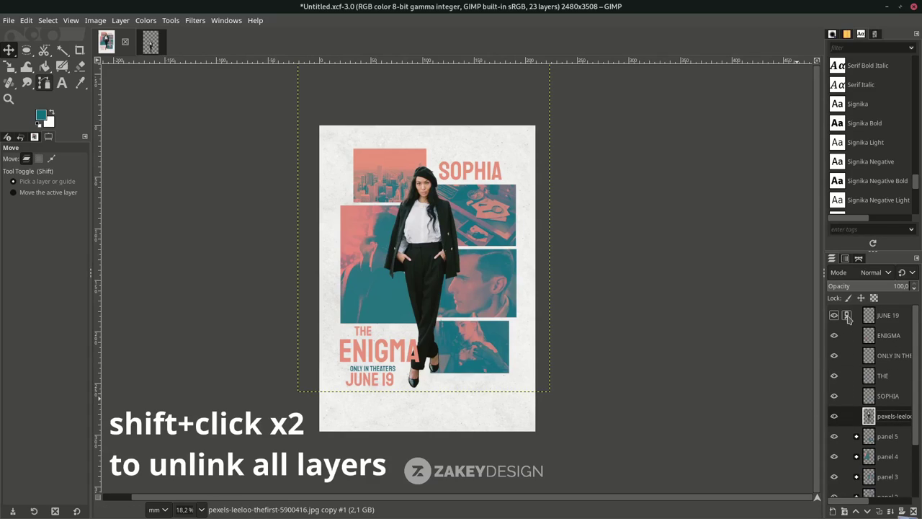
pyautogui.click(877, 318)
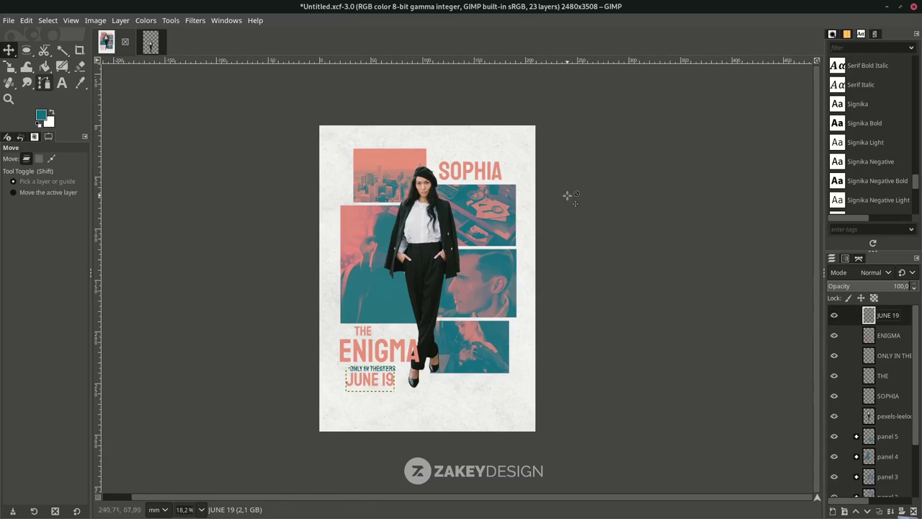
# Step: Import the credits block image as a layer, scale it and place it under JUNE 19
pyautogui.click(8, 20)
pyautogui.click(185, 168)
pyautogui.moveTo(444, 290); pyautogui.dragTo(443, 328)
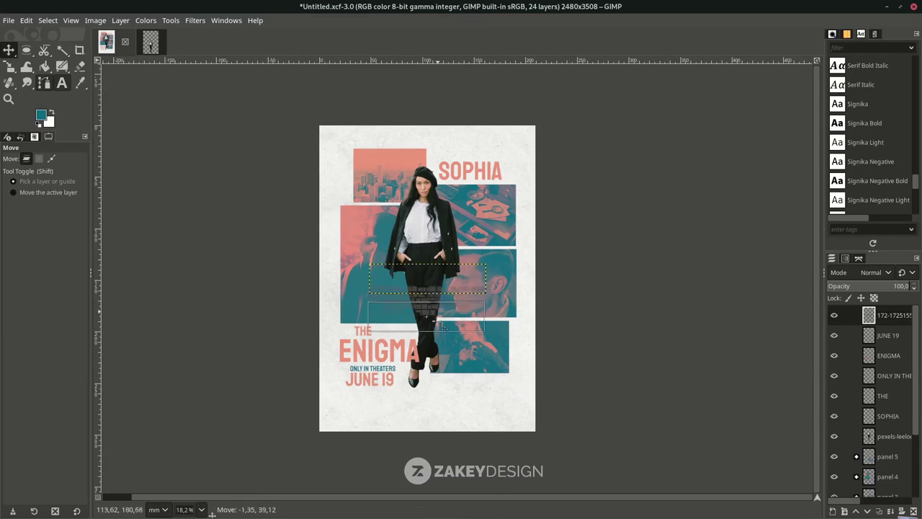
pyautogui.hotkey('shift', 's')
pyautogui.click(444, 328)
pyautogui.hotkey('shift', '2')
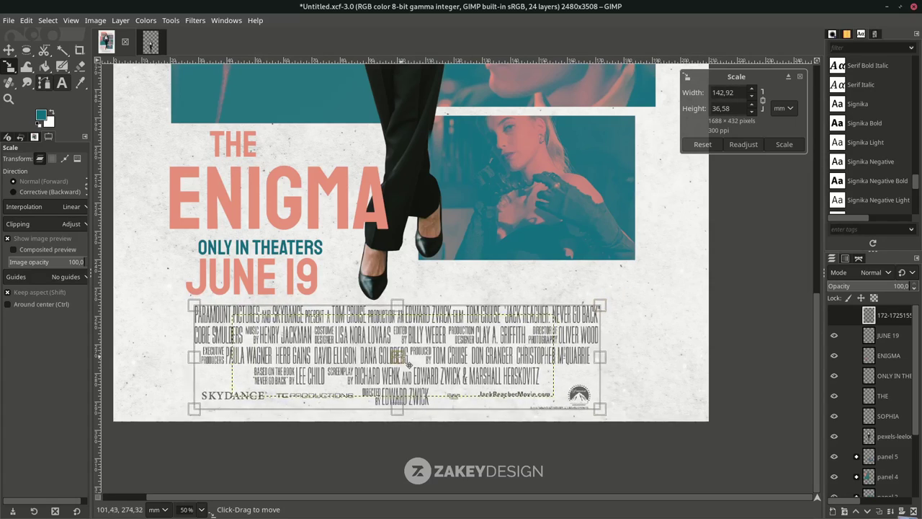
pyautogui.press('Return')
pyautogui.press('m')
pyautogui.click(399, 315)
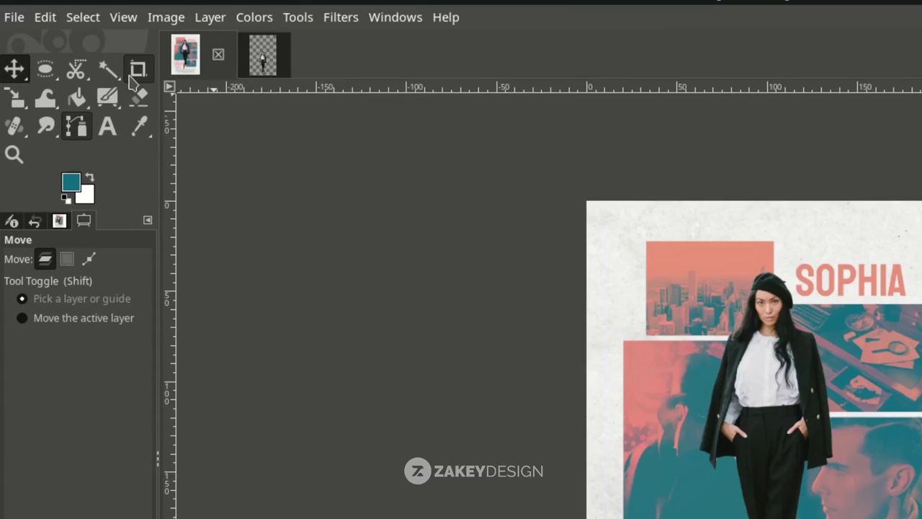
# Step: Crop the poster to 2293×3508 pixels
pyautogui.click(138, 69)
pyautogui.moveTo(345, 126); pyautogui.dragTo(544, 430)
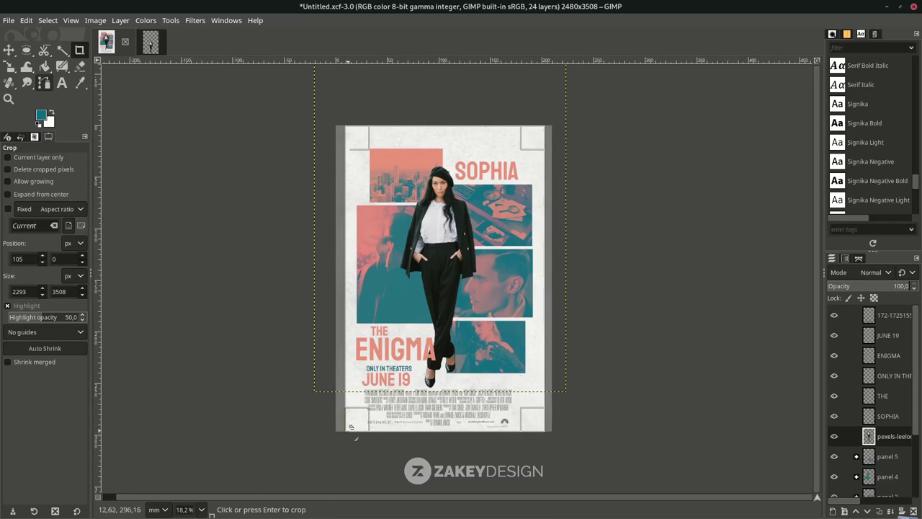
pyautogui.press('Return')
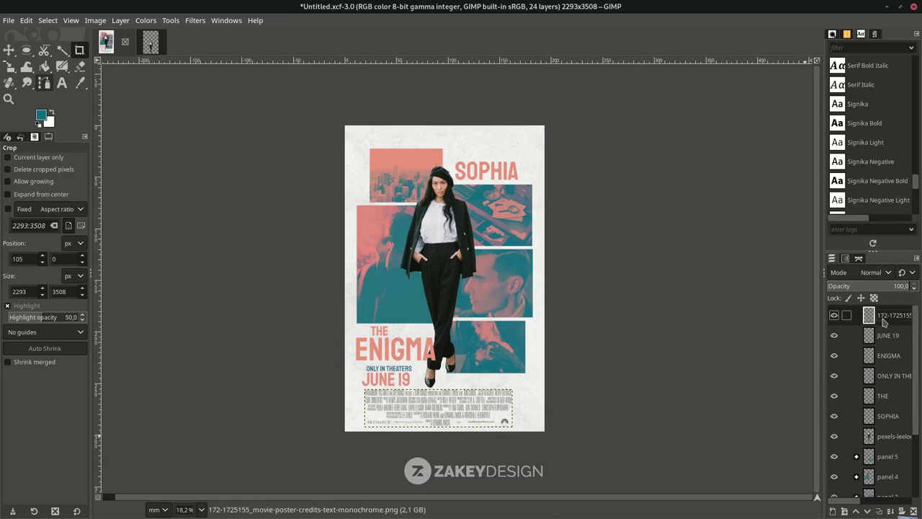
# Step: Save the finished movie poster file with Ctrl+S
pyautogui.hotkey('ctrl', 's')
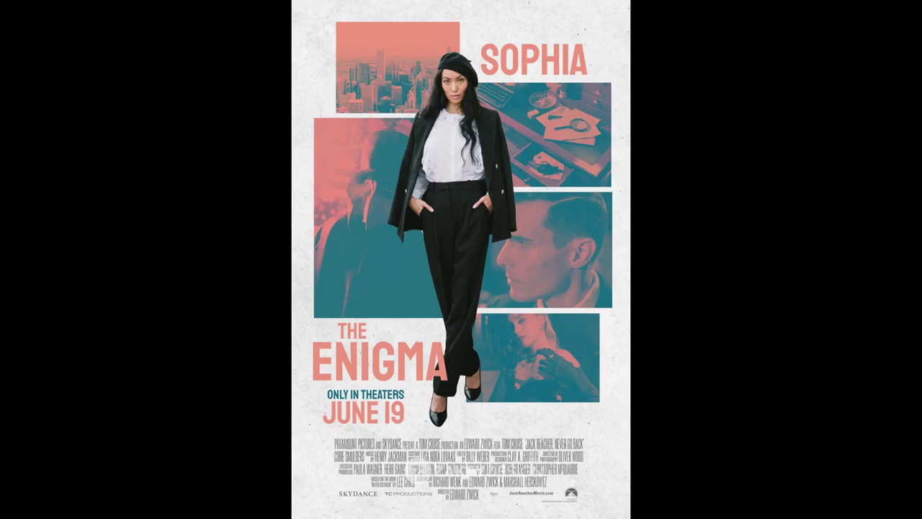